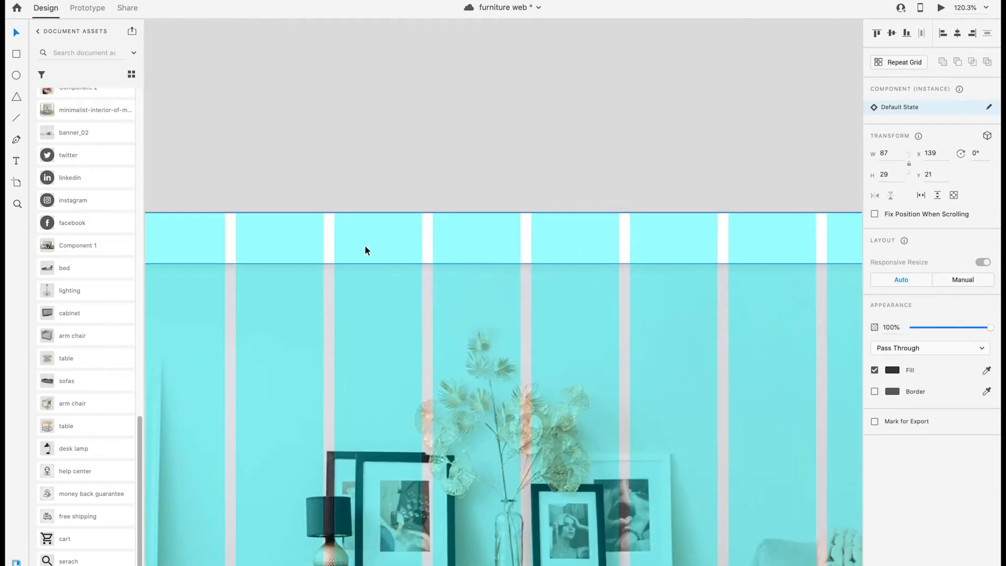
Step: Add a HOME menu label in the Josefin Sans 16pt character style
key("t")
left_click(401, 137)
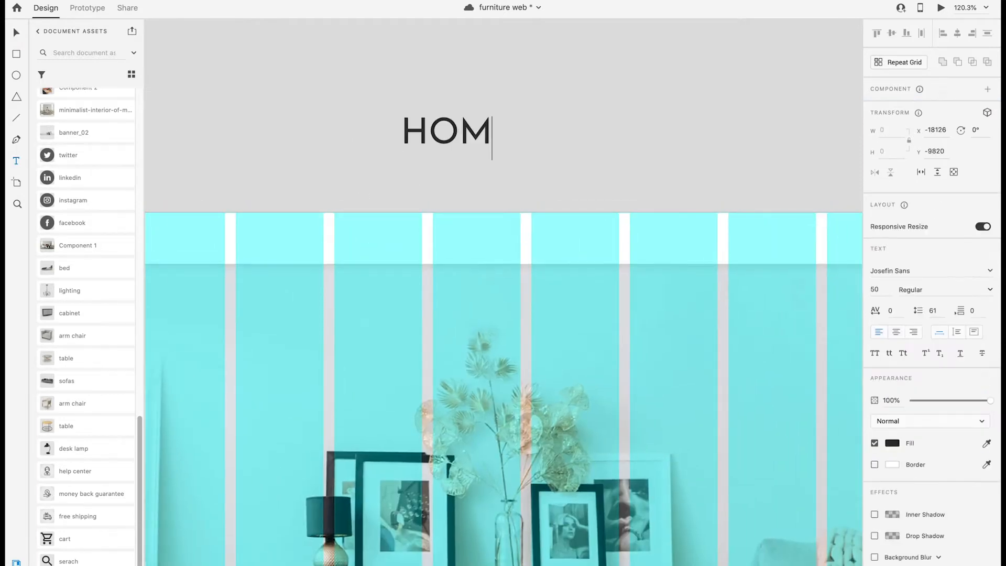
left_click(16, 34)
scroll(114, 259, "up", 10)
left_click(88, 256)
Step: Place HOME in the header and duplicate it along the same line as ABOUT US, SHOP and BLOG
left_click_drag(419, 142, 558, 240)
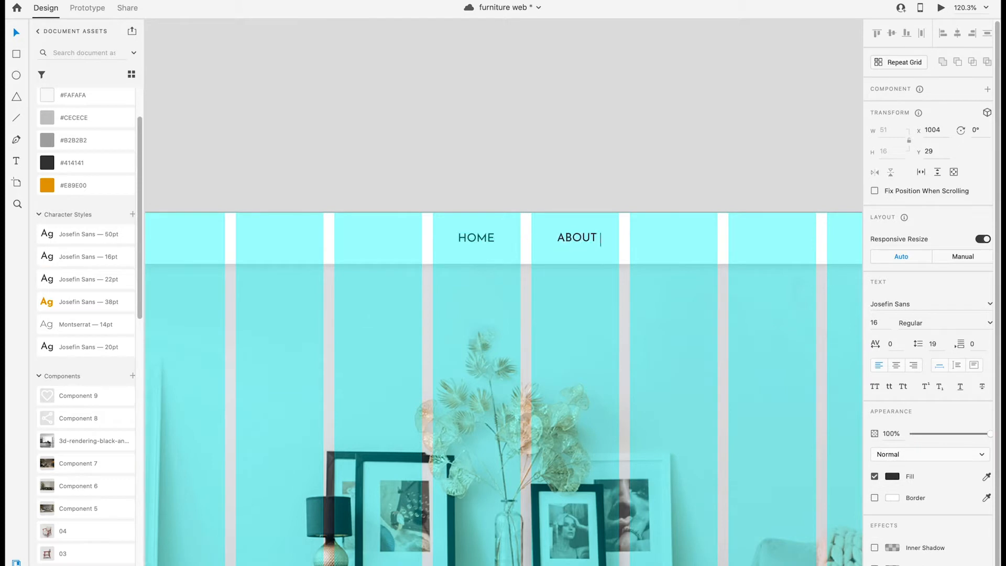
left_click_drag(573, 239, 706, 240)
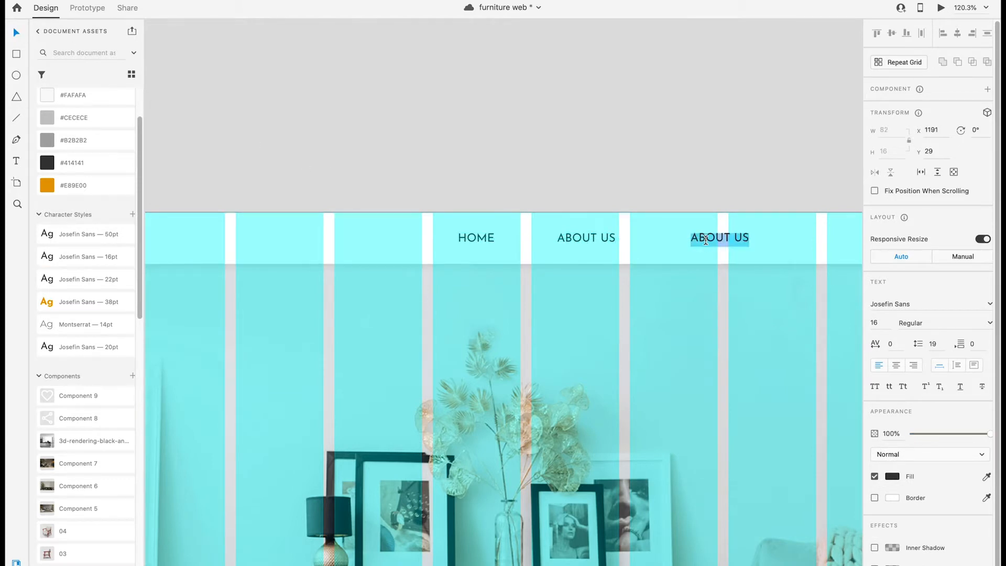
left_click(21, 34)
left_click(649, 193)
left_click_drag(649, 193, 480, 186)
left_click_drag(535, 232, 579, 235)
double_click(579, 235)
type("BLOG")
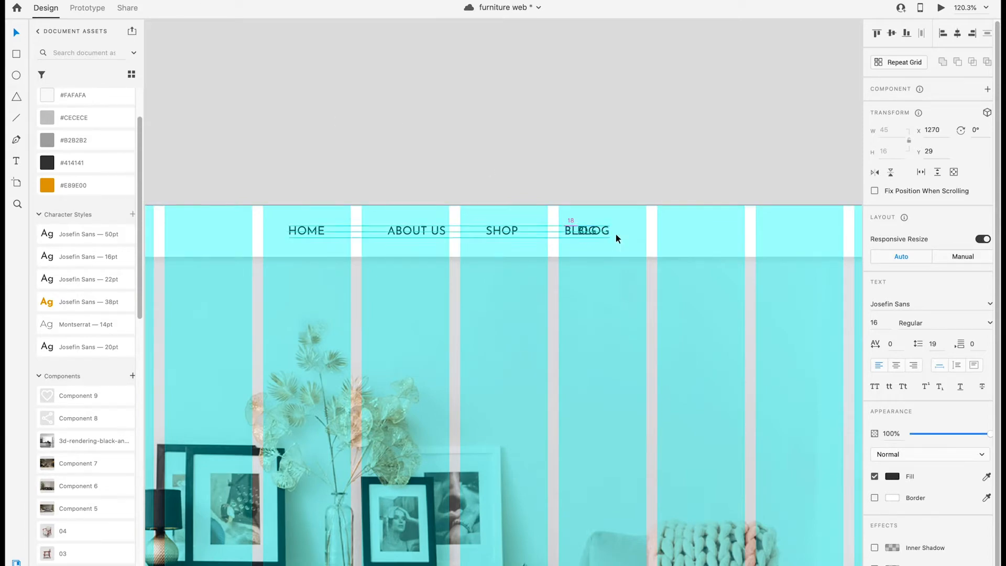
Step: Add a CONTACT item after BLOG and distribute the five menu items evenly along the header
left_click(19, 38)
left_click(442, 164)
scroll(442, 163, "down", 5)
left_click_drag(596, 206, 569, 206)
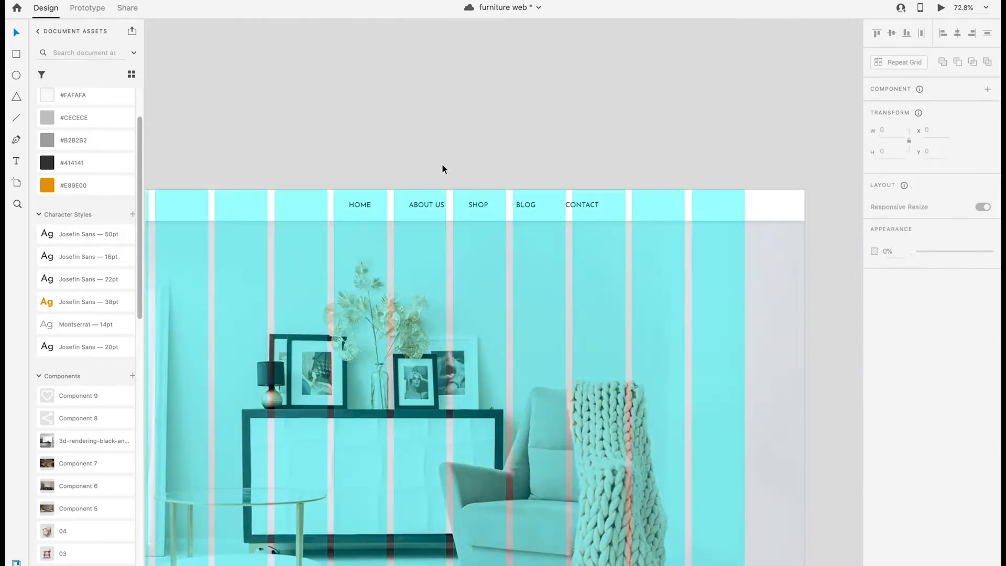
left_click(526, 206, "shift")
left_click(479, 206, "shift")
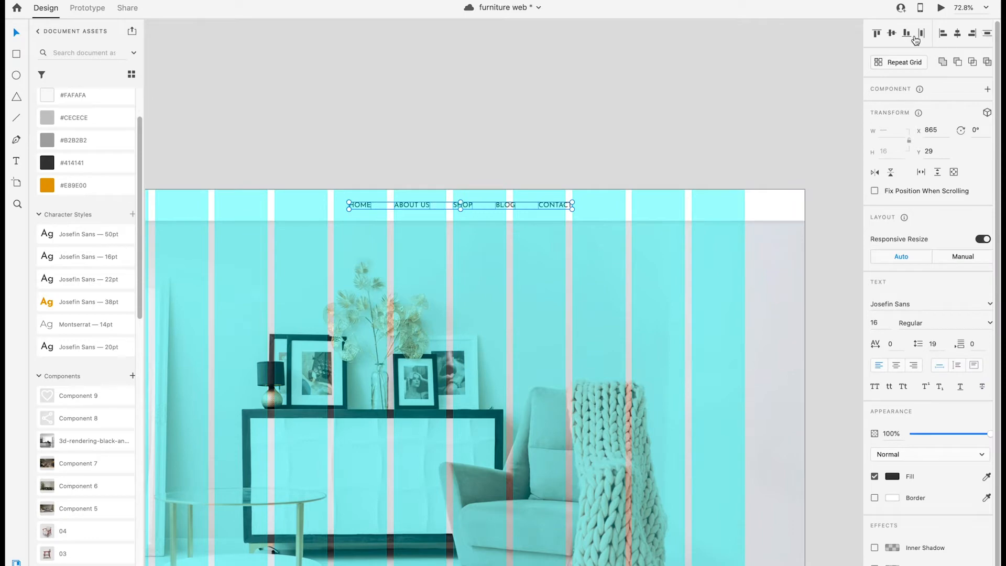
left_click(556, 137)
Step: Place the cart and search components in the header after CONTACT, with the search icon first
left_click_drag(140, 317, 546, 142)
left_click_drag(70, 540, 567, 155)
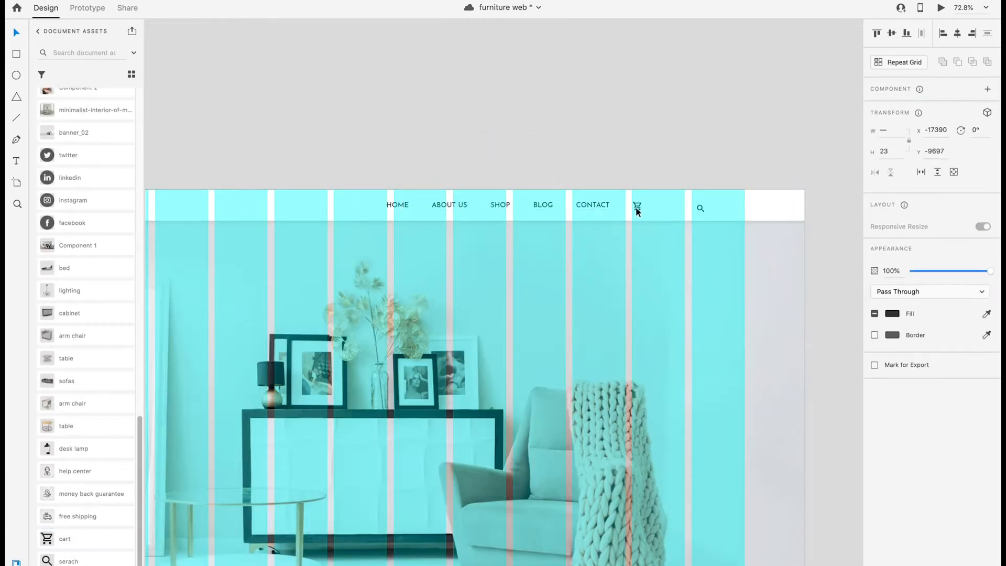
left_click(660, 163)
mouse_move(699, 208)
left_mouse_down()
mouse_move(610, 203)
mouse_move(654, 208)
left_mouse_up()
Step: Draw a borderless badge circle about 15 by 15, fill it with #E89E00, and place it over the cart icon's upper-right corner
scroll(668, 205, "up", 5)
left_click(16, 75)
left_click(16, 33)
mouse_move(453, 101)
left_mouse_down()
mouse_move(479, 127)
mouse_move(675, 195)
left_mouse_up()
scroll(106, 151, "up", 15)
left_click(73, 256)
left_click(875, 335)
left_click_drag(682, 180, 674, 190)
scroll(678, 186, "up", 6)
left_click_drag(632, 218, 618, 216)
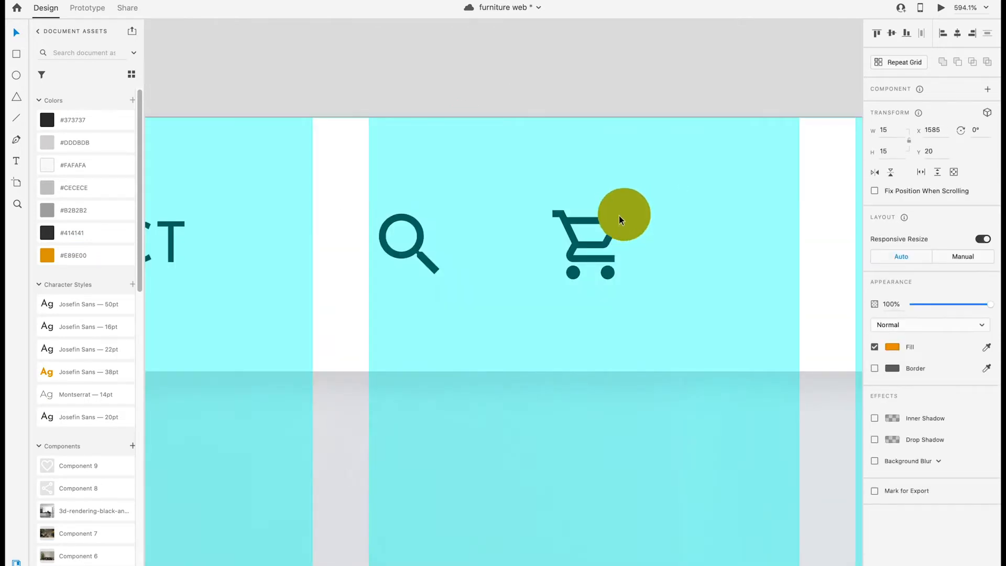
Step: Add a white "2" at text size 12 on the cart's badge circle
key("t")
left_click(390, 73)
left_click(893, 444)
left_click_drag(761, 385, 725, 343)
left_click_drag(406, 66, 624, 216)
type("12")
key("Return")
left_click_drag(884, 323, 835, 323)
type("12")
key("Return")
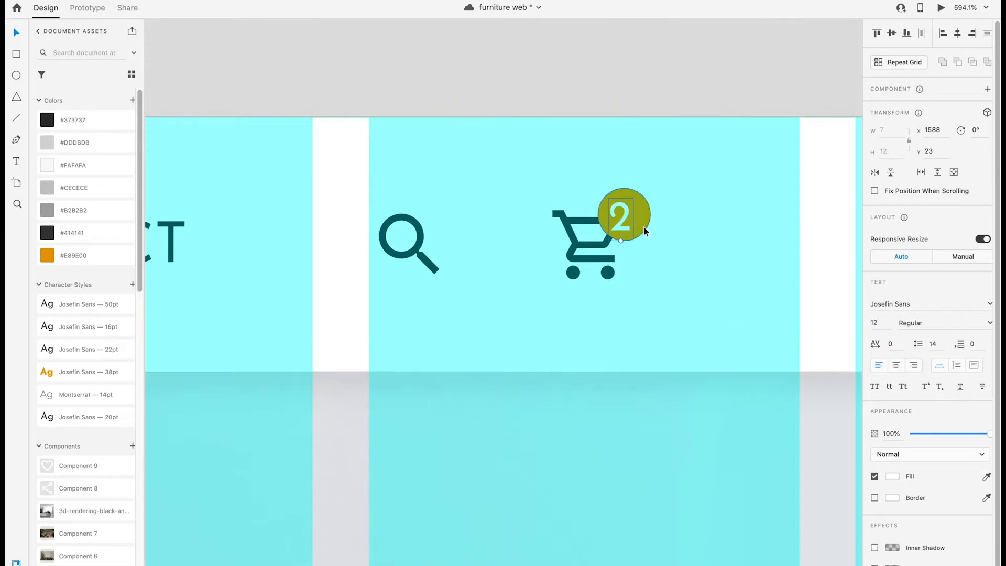
Step: Change the badge number's font to Montserrat and center it on the circle
left_click_drag(625, 213, 627, 209)
type("Montserrat")
key("Return")
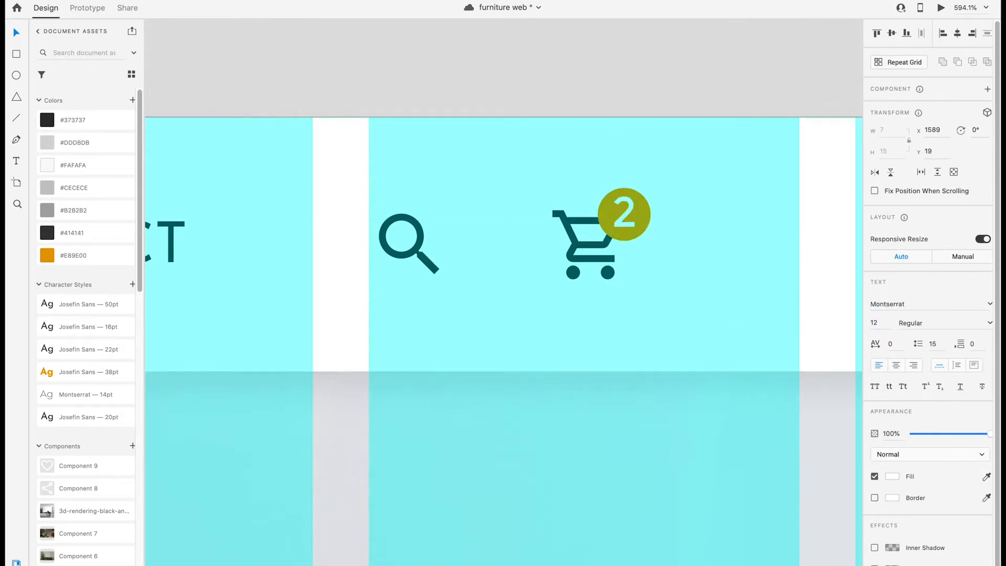
Step: Group the badge number with its circle and shrink the badge slightly, with the number at text size 10
left_click(642, 204, "shift")
key("super+g")
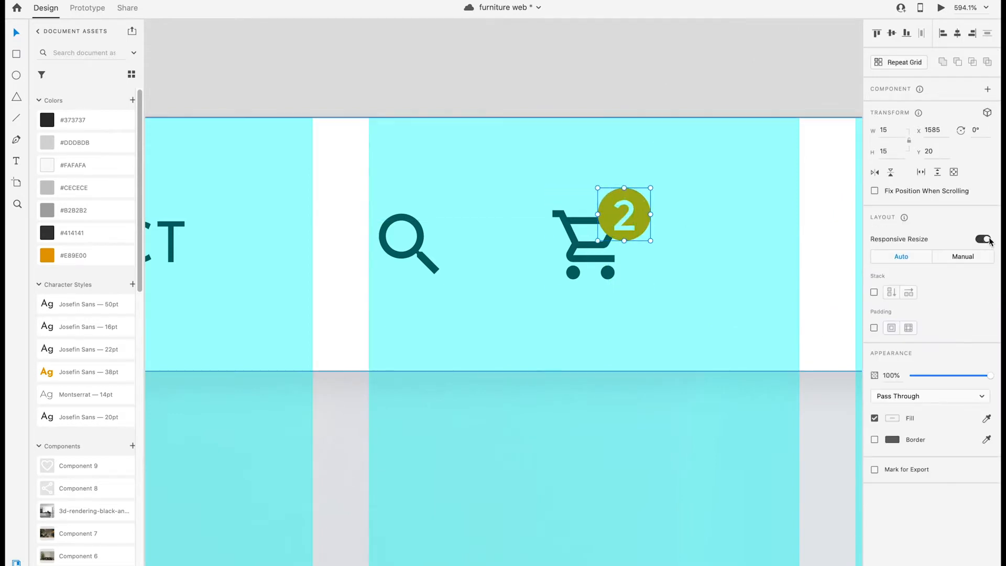
left_click_drag(650, 188, 647, 191)
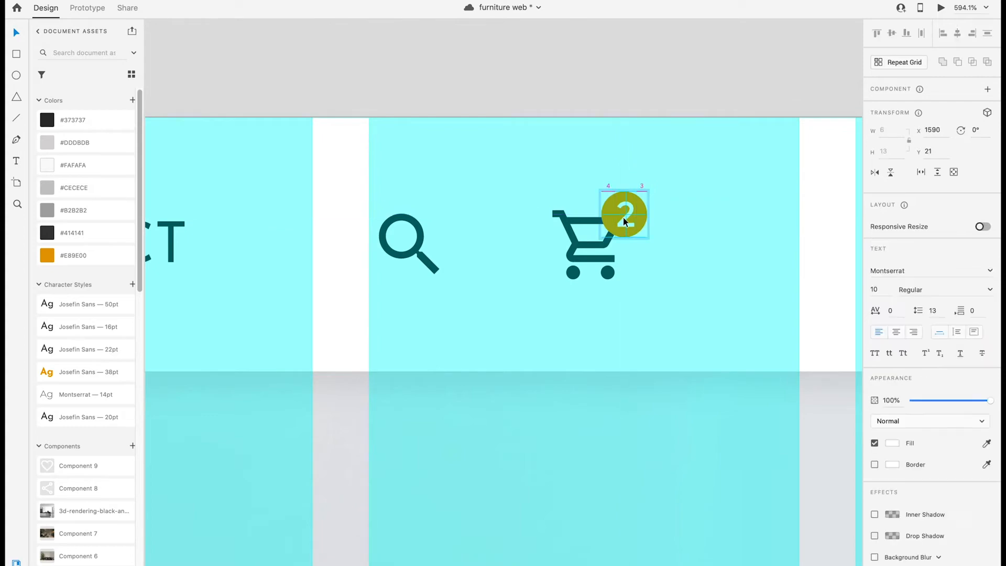
left_click(558, 99)
scroll(557, 99, "down", 10)
scroll(558, 94, "up", 5)
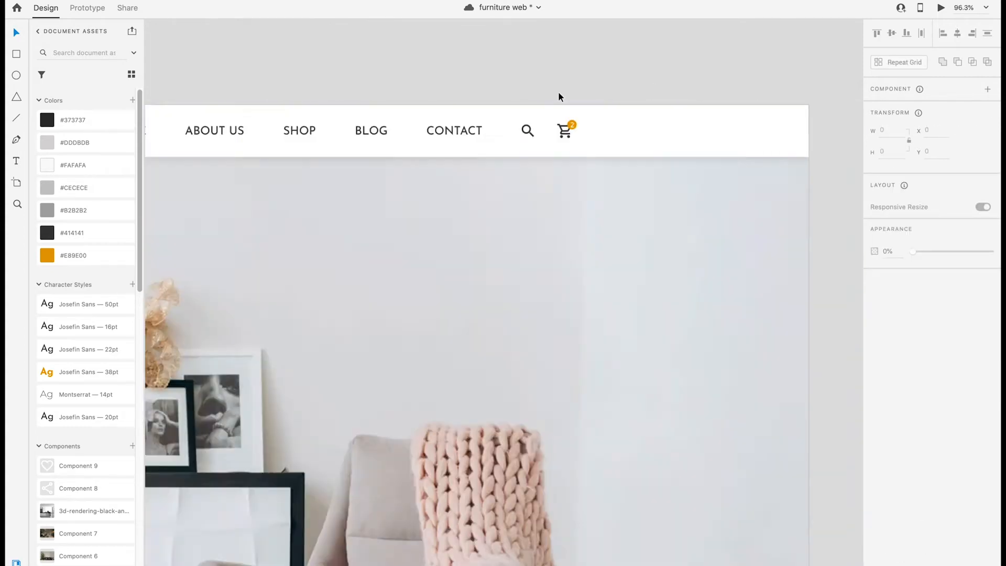
Step: Draw a button rectangle about 122 by 30 in the header's last grid column and add a LOGIN label copied from CONTACT
key("r")
left_click_drag(593, 185, 736, 224)
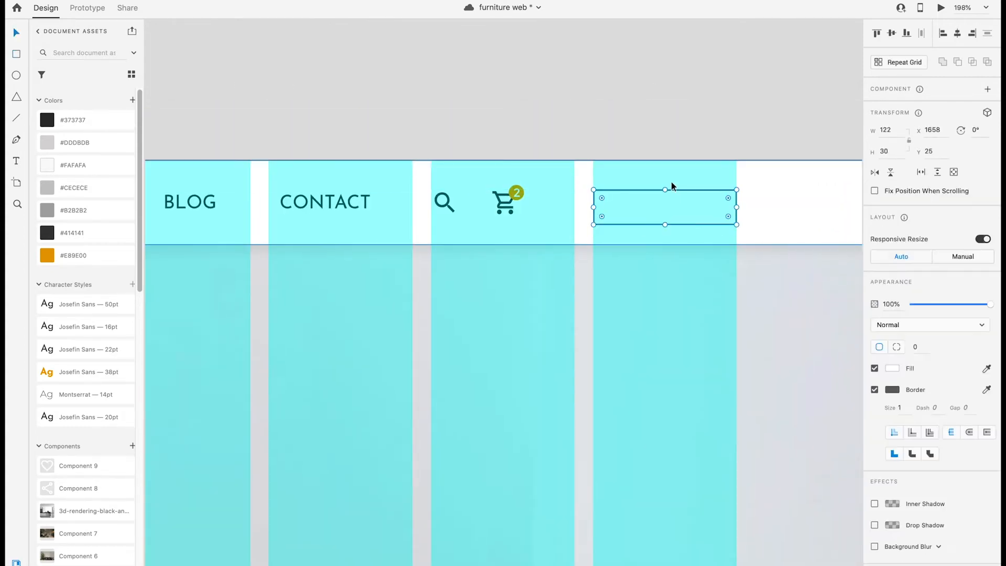
left_click(304, 205)
left_click_drag(304, 205, 674, 203)
type("LOGIN")
left_click(262, 44)
Step: Fill the login button with #414141 and make its LOGIN label white
left_click(738, 225)
left_click(736, 224)
left_click(48, 233)
left_click_drag(696, 207, 690, 105)
left_click(668, 203)
left_click(893, 477)
left_click_drag(794, 435, 750, 404)
Step: Center the LOGIN label on the dark button and group the two together
left_click(697, 131)
right_click(658, 200)
left_click(689, 388)
left_click_drag(701, 101, 727, 202)
key("super+z")
left_click(730, 105, "shift")
left_click(954, 34)
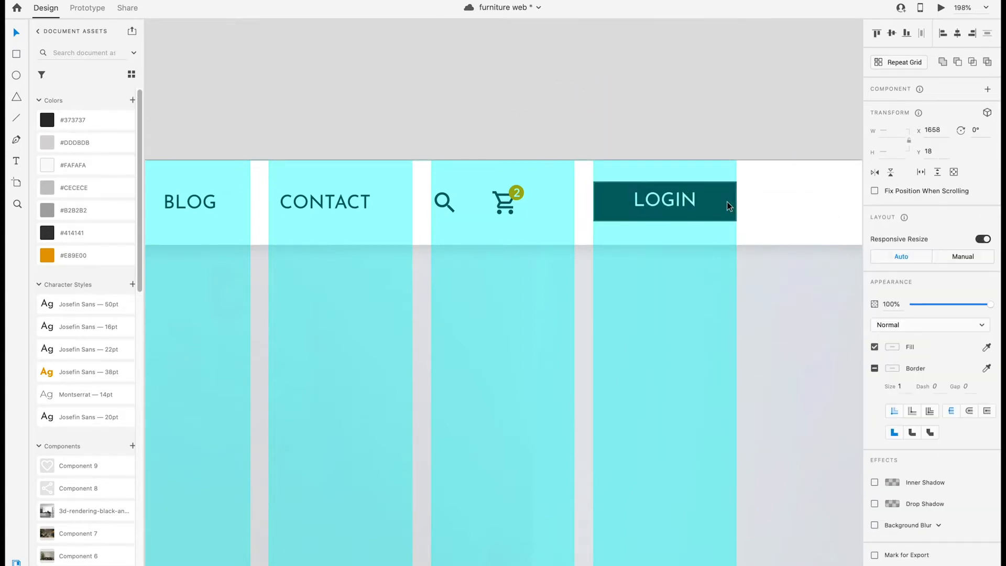
left_click(677, 201, "shift")
left_click(957, 34)
key("super+g")
left_click(505, 205)
left_click(446, 204, "shift")
left_click(355, 202, "shift")
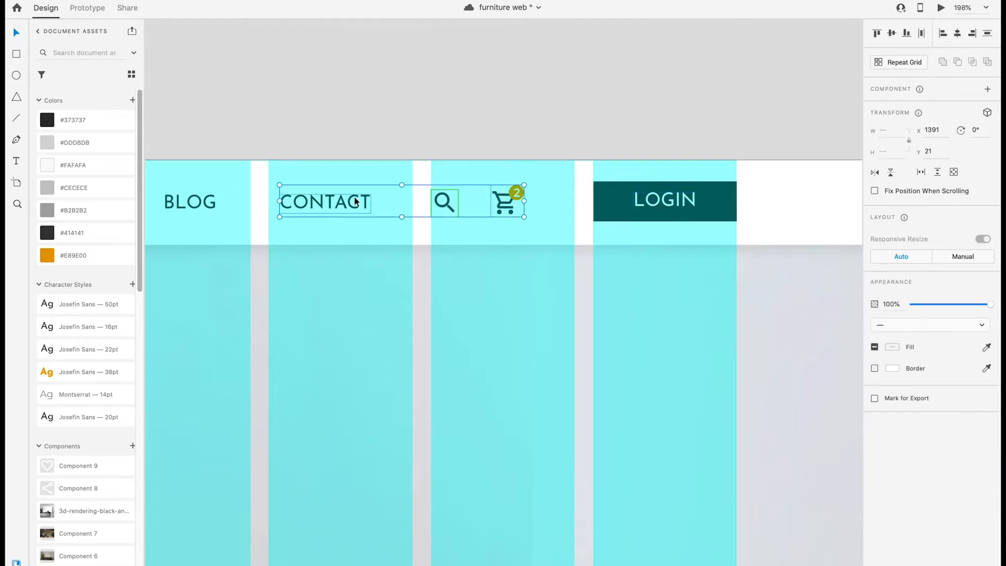
scroll(355, 198, "down", 5)
scroll(354, 197, "left", 3)
left_click(300, 226)
left_click(359, 227, "shift")
left_click(411, 228, "shift")
left_click(460, 228, "shift")
left_click(527, 229, "shift")
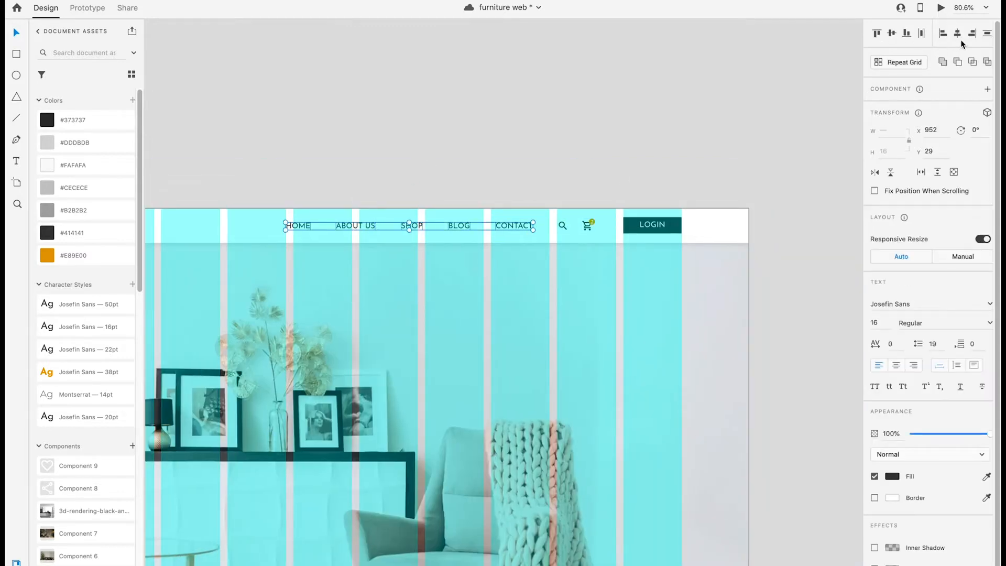
left_click(340, 172)
Step: Mark HOME as the active menu item with the #E89E00 fill and SemiBold weight
scroll(341, 173, "left", 3)
left_click(433, 226)
left_click(74, 255)
left_click(990, 311)
left_click(913, 335)
left_click(518, 184)
Step: Align the header menu items, icons and login button to a common vertical middle
left_click(489, 226)
left_click(703, 226, "shift")
left_click(726, 226, "shift")
left_click(792, 226, "shift")
left_click(894, 34)
Step: Group the DECOR logo, menu items, icons and login button with the header bar
left_click_drag(239, 285, 363, 305)
left_click(182, 245, "shift")
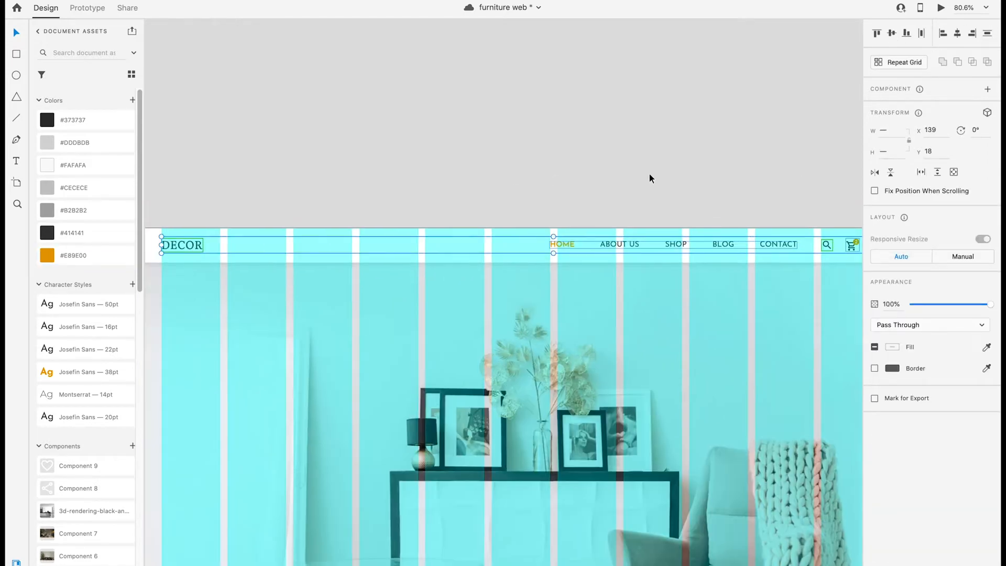
scroll(650, 175, "down", 5)
left_click(773, 203, "shift")
key("super+g")
scroll(638, 159, "up", 4)
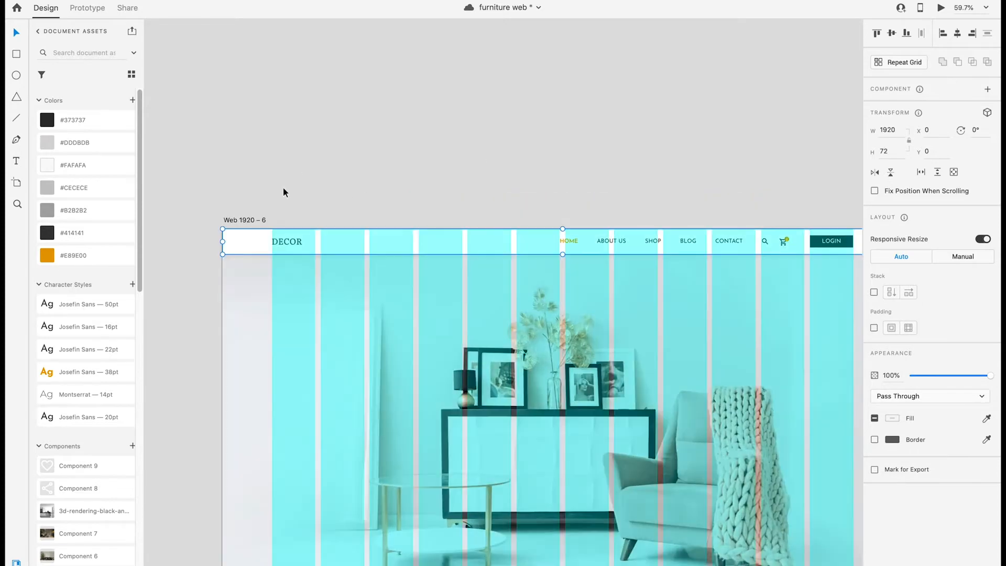
Step: Add a three-line headline reading "The best place / Made you / Feel home" in the Josefin Sans 50pt style
left_click(769, 148)
scroll(749, 136, "right", 3)
scroll(749, 136, "down", 2)
left_click_drag(657, 327, 788, 227)
left_click_drag(636, 196, 558, 321)
left_click(16, 161)
left_click(419, 123)
type("The best place")
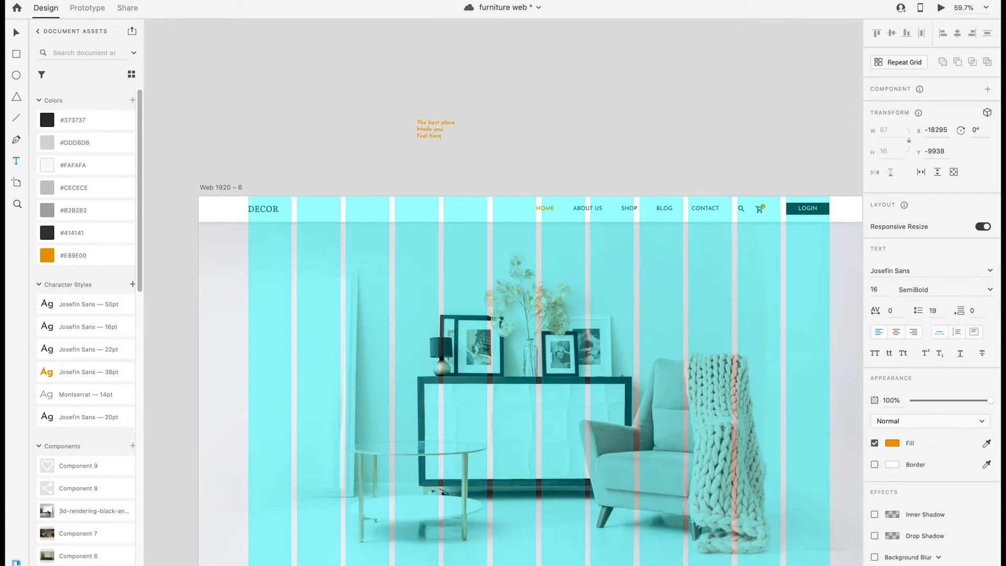
left_click(15, 32)
left_click(79, 304)
Step: Position the headline on the banner beside the dresser and change its last two lines to "made you" and "feel home"
left_click_drag(435, 143, 312, 364)
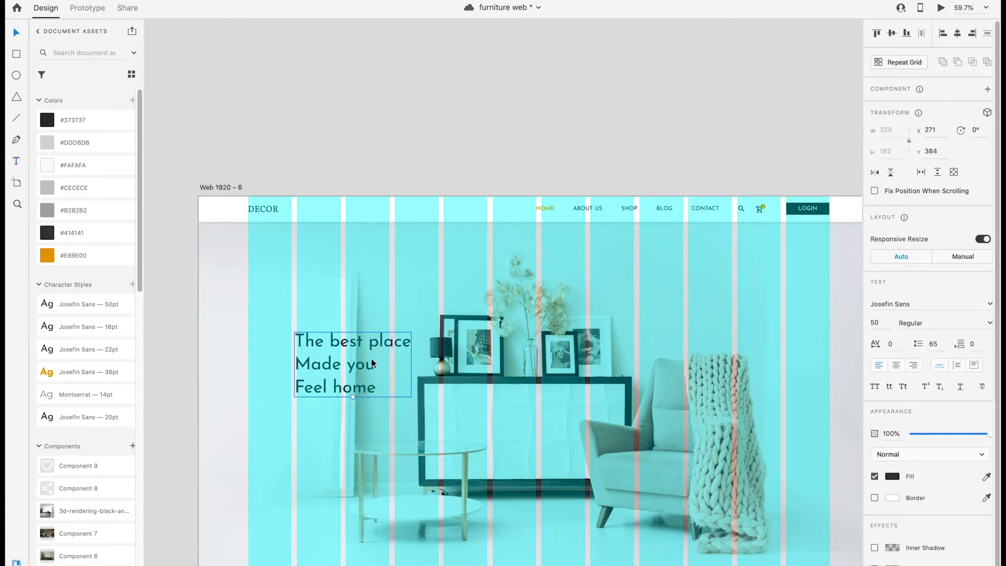
left_click_drag(371, 341, 354, 340)
left_click(482, 141)
scroll(483, 140, "down", 5)
left_click_drag(408, 209, 405, 218)
Step: Add a YEAR END text below the banner in the Josefin Sans 22pt style
left_click(433, 375)
left_click_drag(433, 377, 452, 317)
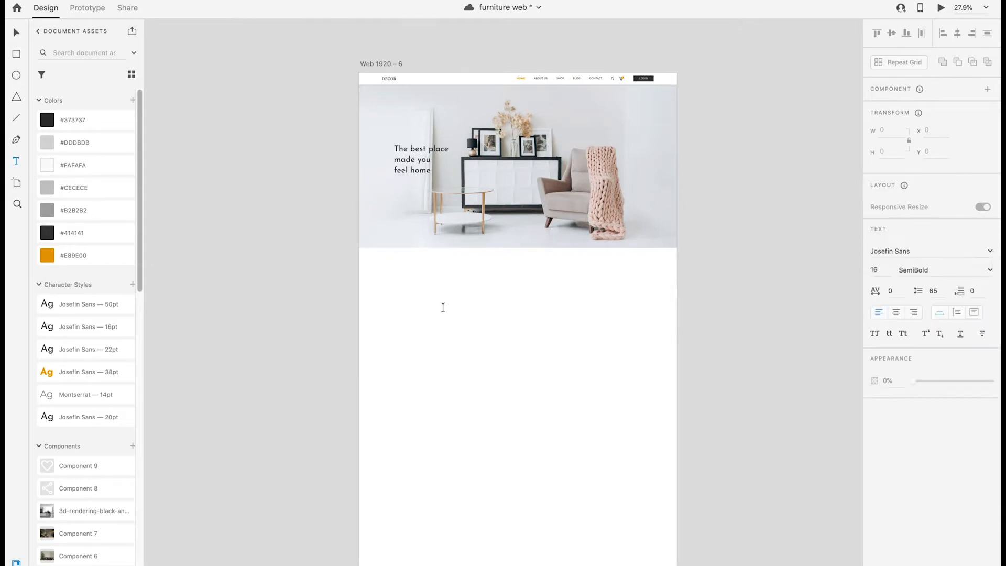
left_click(409, 288)
left_click(17, 39)
scroll(433, 363, "up", 5)
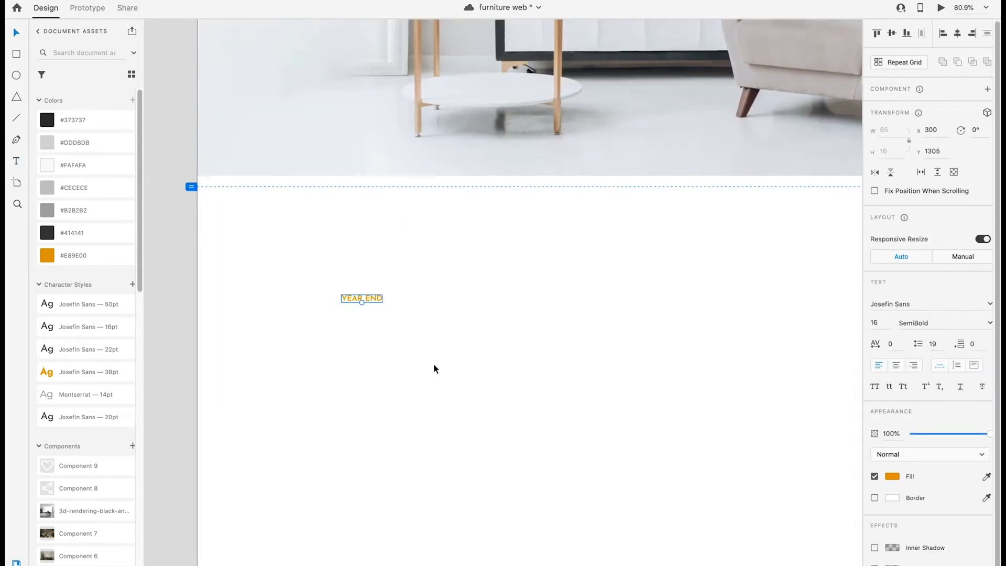
left_click(101, 349)
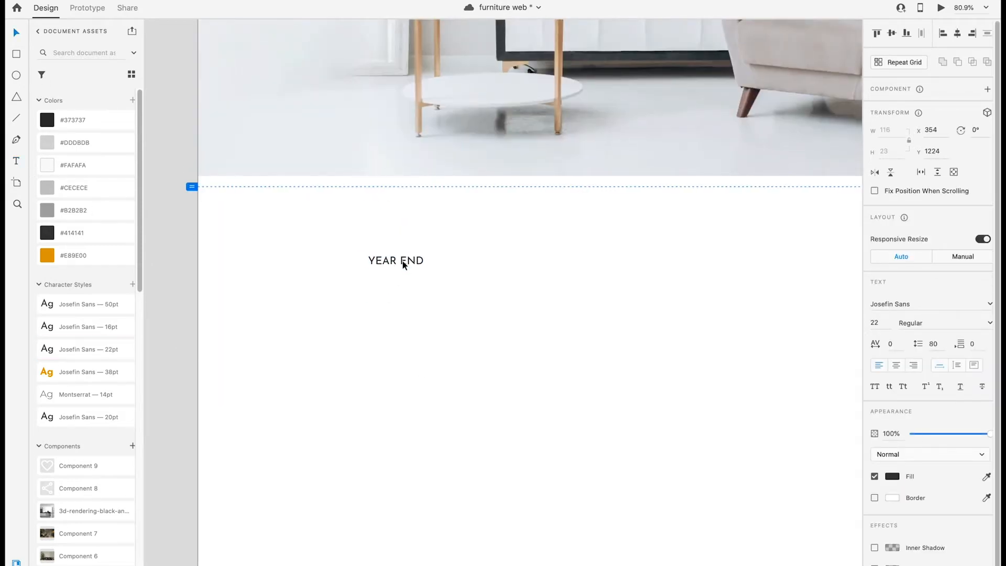
Step: Add SALE OFF in the Josefin Sans 38pt style beneath YEAR END and move both lines flush with the headline's left edge
left_click(97, 372)
left_click_drag(433, 282, 434, 290)
left_click(404, 261, "shift")
key("super+shift+apostrophe")
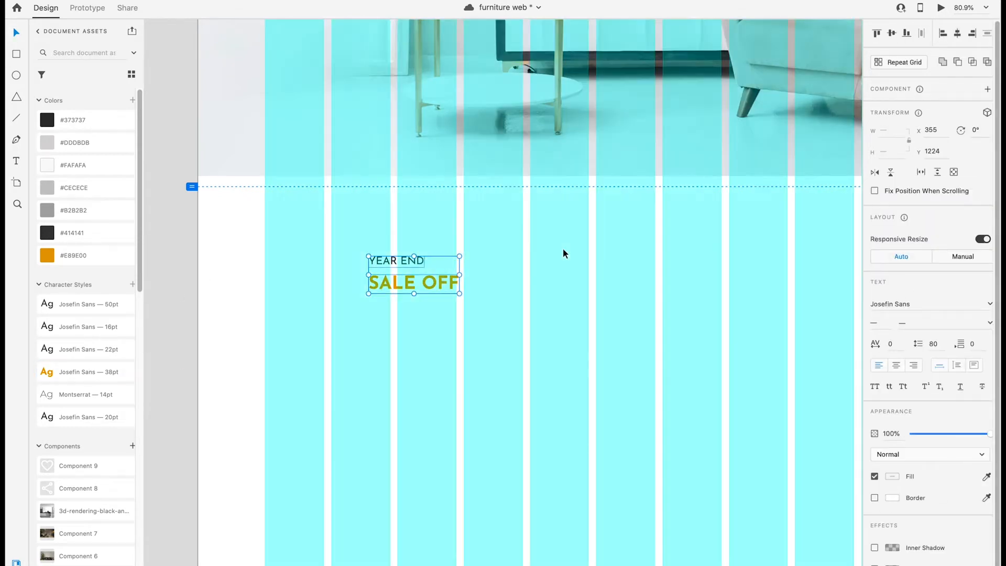
left_click_drag(329, 271, 341, 270)
scroll(341, 270, "down", 5)
left_click_drag(364, 334, 368, 333)
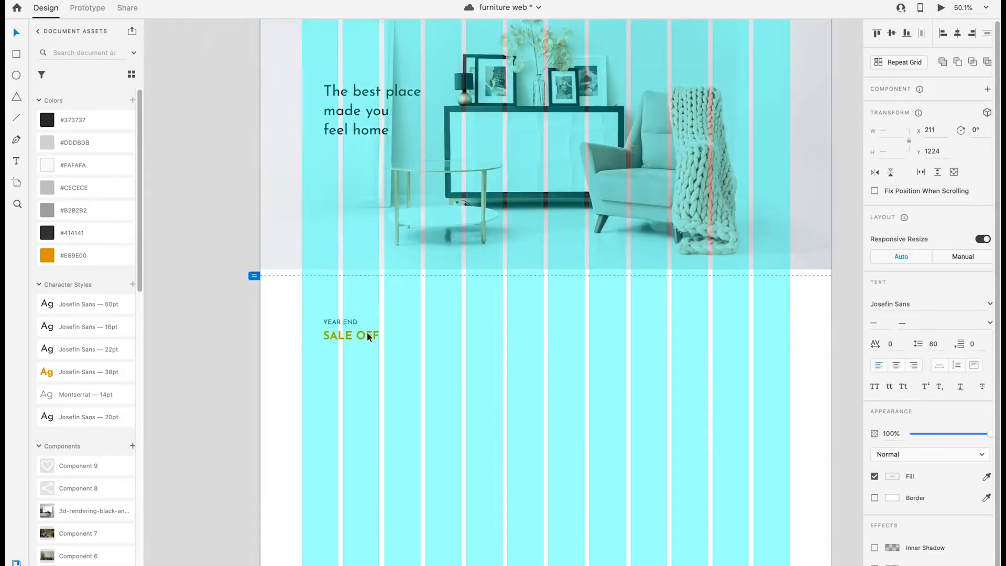
Step: Draw a rectangle about 203 by 113 below SALE OFF and fill it with Lorem Ipsum placeholder text
left_click(427, 326)
scroll(428, 326, "up", 8)
scroll(426, 330, "up", 5)
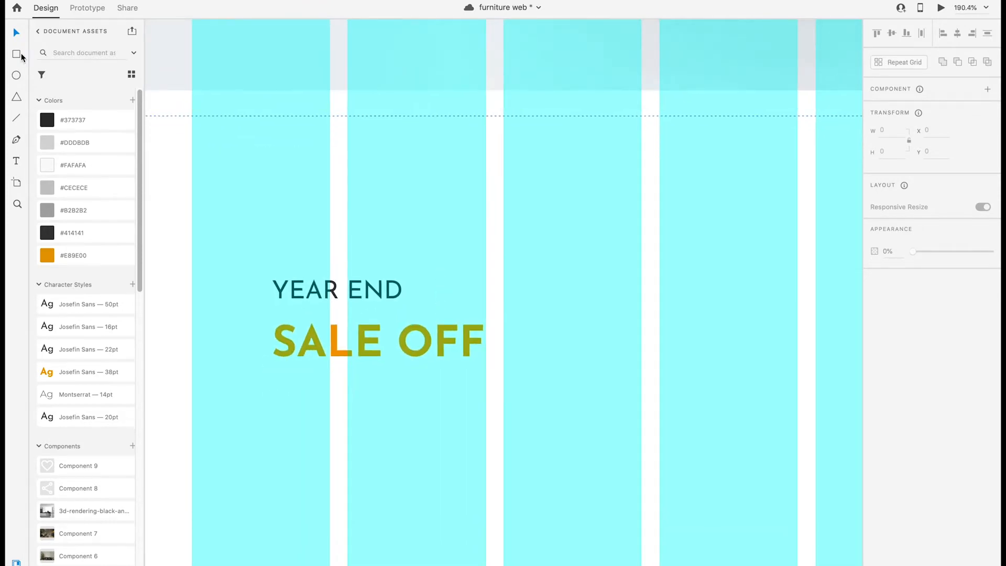
left_click(17, 54)
left_click_drag(274, 376, 504, 493)
left_click(160, 4)
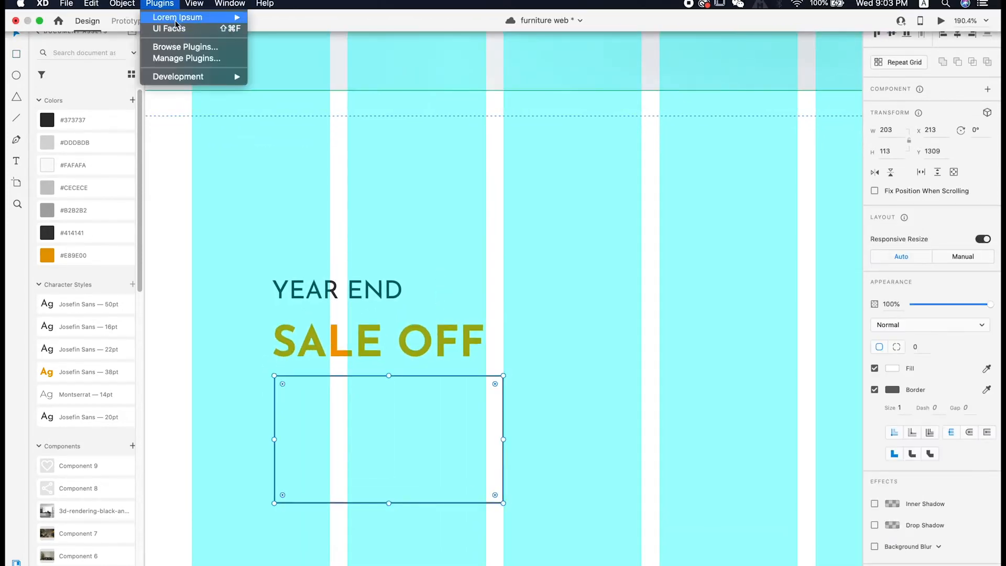
left_click(177, 17)
left_click(592, 190)
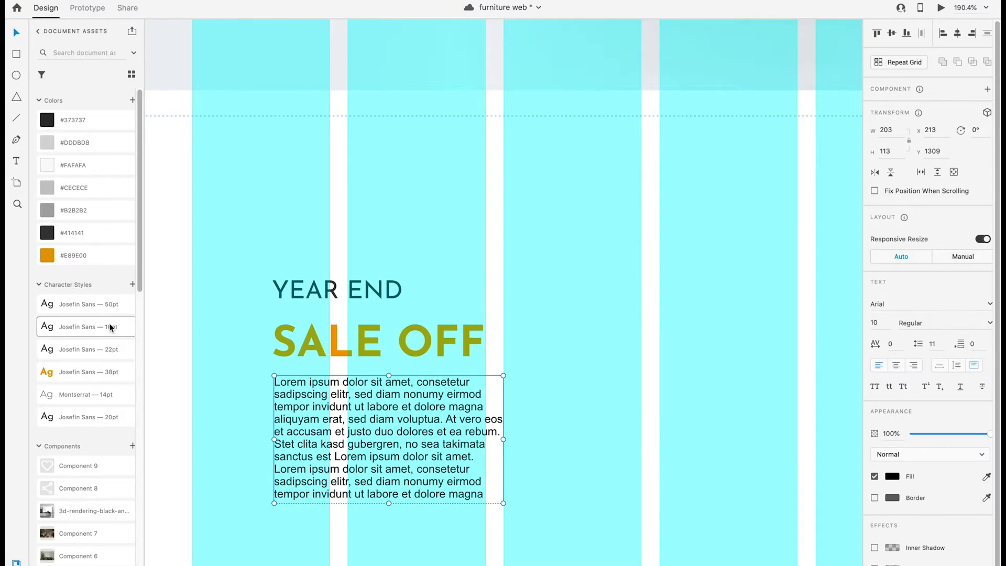
Step: Style the placeholder paragraph as Montserrat 14pt, narrow it to about 195, and left-align it with YEAR END and SALE OFF
left_click(94, 395)
left_click_drag(502, 440, 494, 440)
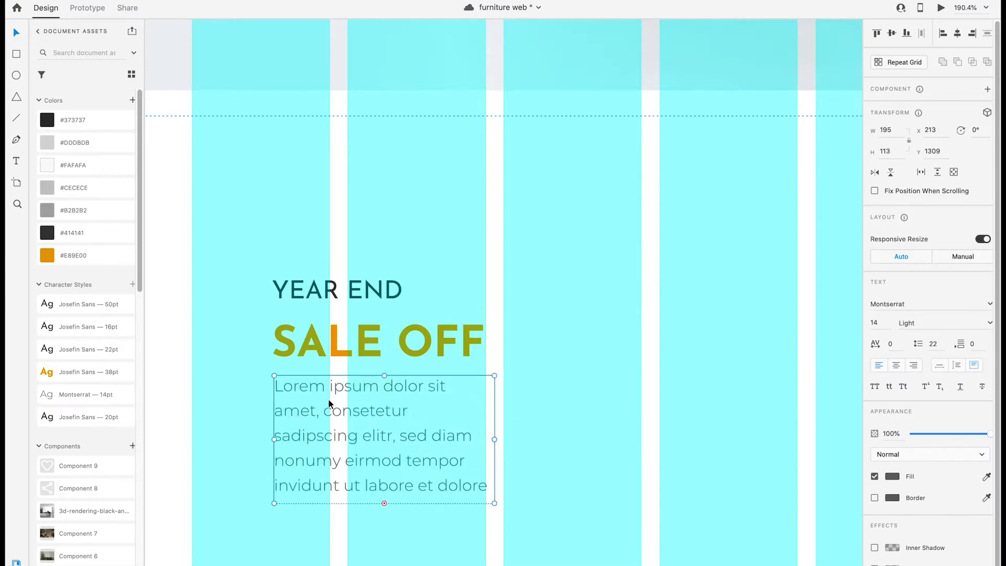
left_click_drag(550, 519, 257, 273)
left_click(946, 33)
left_click(706, 246)
Step: Set the side margins of the artboard's column layout grid to 244
scroll(561, 318, "down", 8)
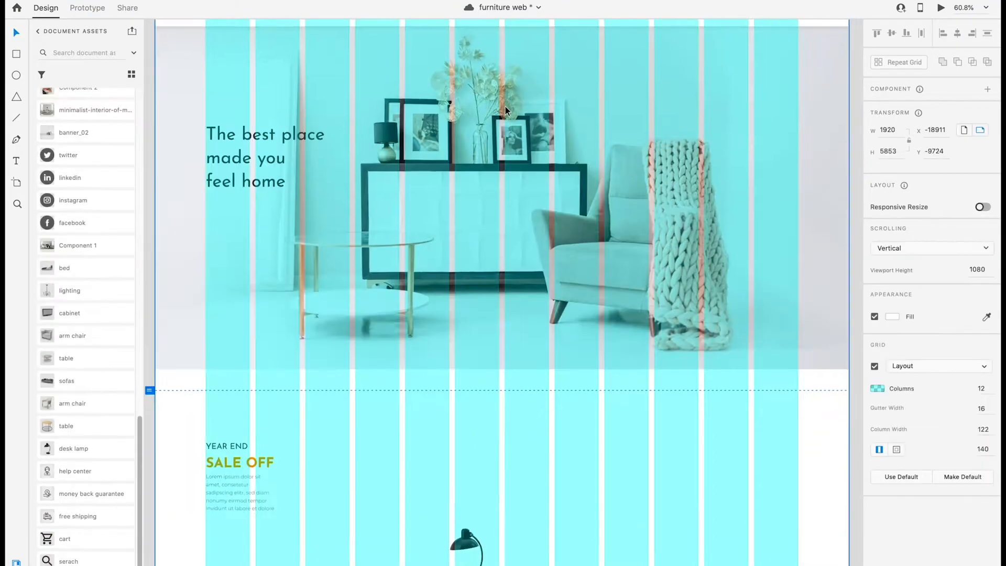
scroll(505, 107, "down", 5)
type("244")
key("Return")
Step: Shift the banner headline and the YEAR END sale text block to the left edge of the first grid column
left_click(447, 119)
left_click_drag(249, 69, 266, 76)
left_click_drag(366, 158, 391, 158)
left_click_drag(290, 340, 320, 422)
left_click_drag(320, 366, 343, 367)
left_click(401, 414)
Step: Place the desk lamp, table and arm chair assets in the sale section, then middle-align and distribute them horizontally
left_click_drag(466, 421, 445, 367)
left_click_drag(92, 427, 486, 483)
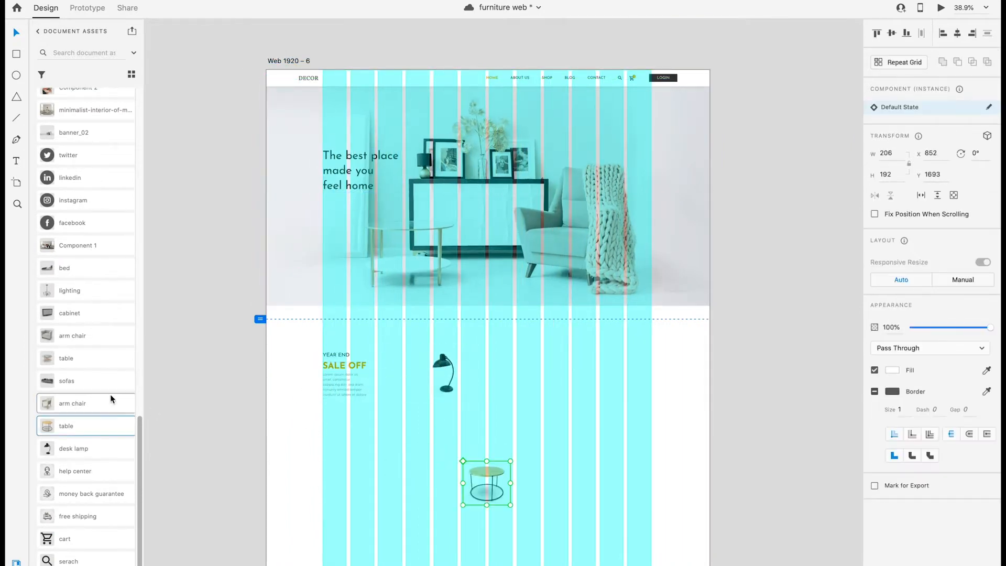
left_click_drag(107, 404, 657, 485)
left_click(609, 507)
left_click_drag(685, 516, 427, 371)
left_click(896, 34)
left_click(922, 34)
left_click(688, 393)
Step: Rearrange the lamp, table and arm chair in one row beside the sale text and even out their alignment and spacing
left_click_drag(662, 423, 615, 423)
left_click_drag(450, 433, 455, 376)
left_click(344, 385)
left_click_drag(344, 398, 345, 388)
left_click(455, 380)
left_click_drag(553, 433, 539, 375)
left_click_drag(618, 417, 626, 375)
left_click_drag(668, 427, 405, 335)
left_click(897, 34)
left_click(921, 34)
left_click(706, 416)
Step: Nudge the desk lamp image vertically to Y 1194
scroll(706, 416, "up", 5)
scroll(706, 416, "left", 3)
scroll(526, 299, "left", 3)
key("shift+Up")
key("shift+Up")
key("shift+Up")
key("Down")
key("Down")
key("Down")
key("Down")
key("Down")
key("Down")
key("Down")
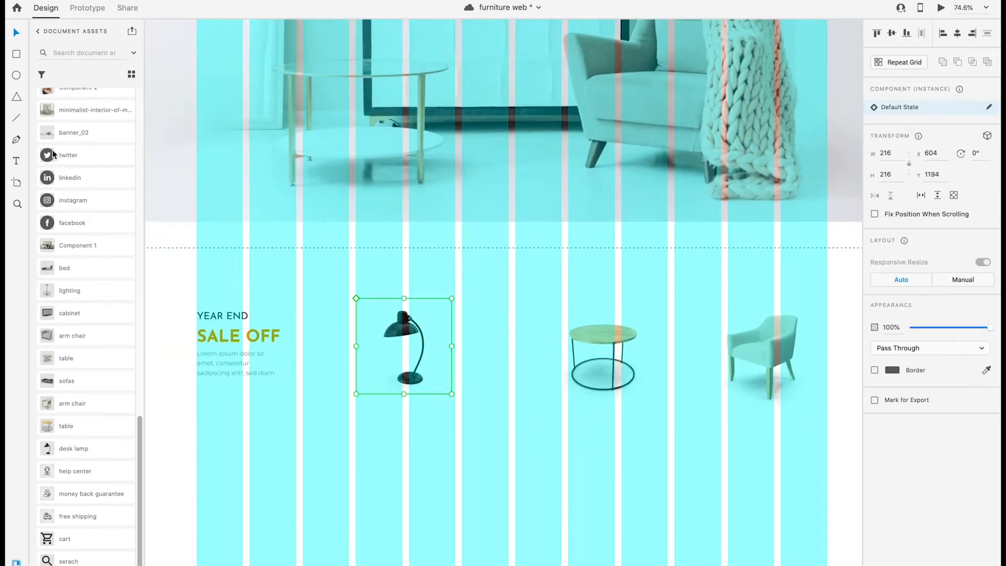
Step: Add a "Desk Lamp" label in Josefin Sans Regular 22 beneath the lamp image
key("t")
left_click(344, 444)
type("Desk Lamp")
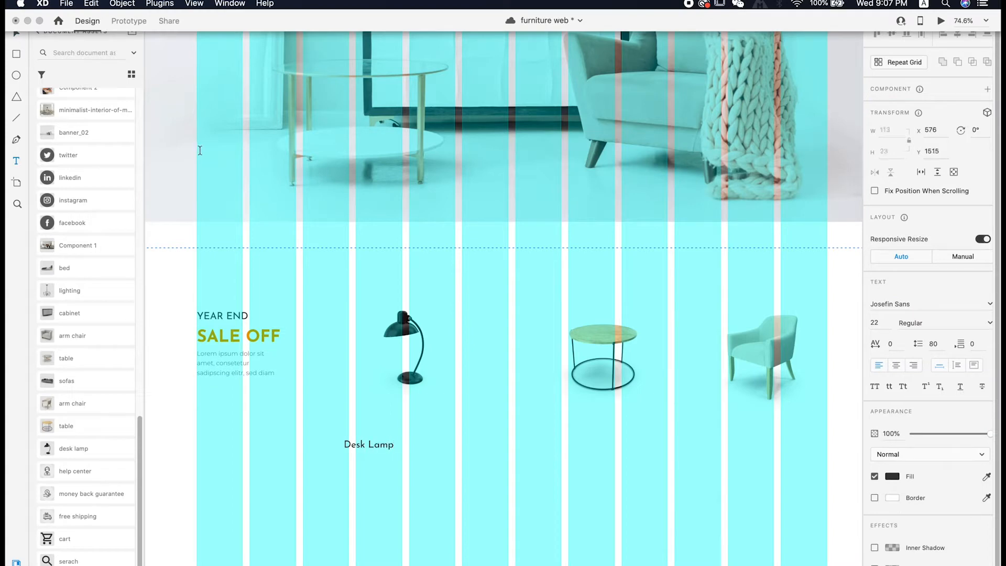
key("Escape")
Step: Duplicate the Desk Lamp label just below itself and change the copy to the price "$ 99.00"
left_click_drag(426, 402, 426, 417)
double_click(427, 420)
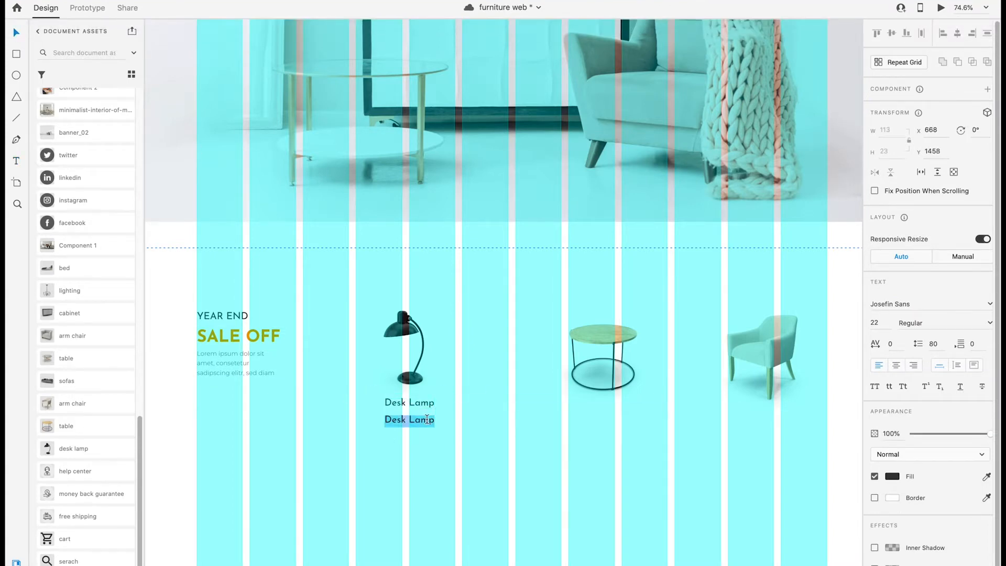
type("$99.00")
left_click(391, 420)
left_click(343, 341)
Step: Duplicate the $ 99.00 price beside itself and change the copy to "$ 120.00"
left_click_drag(414, 419, 327, 430)
scroll(382, 415, "up", 5)
double_click(365, 429)
type("120.00")
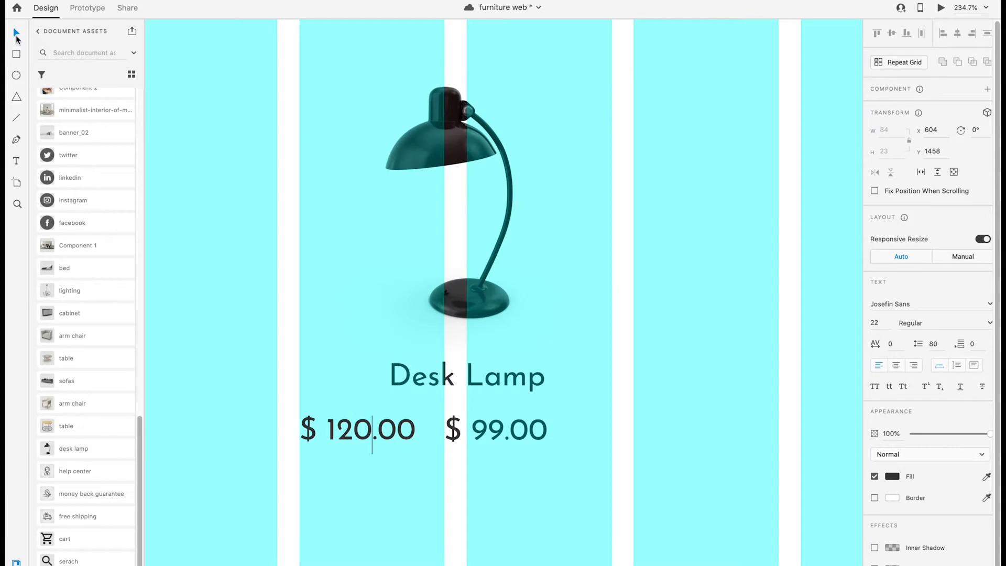
key("Escape")
Step: Reduce the $ 120.00 price to 20 pt and color it with the saved grey #B2B2B2
scroll(74, 231, "up", 10)
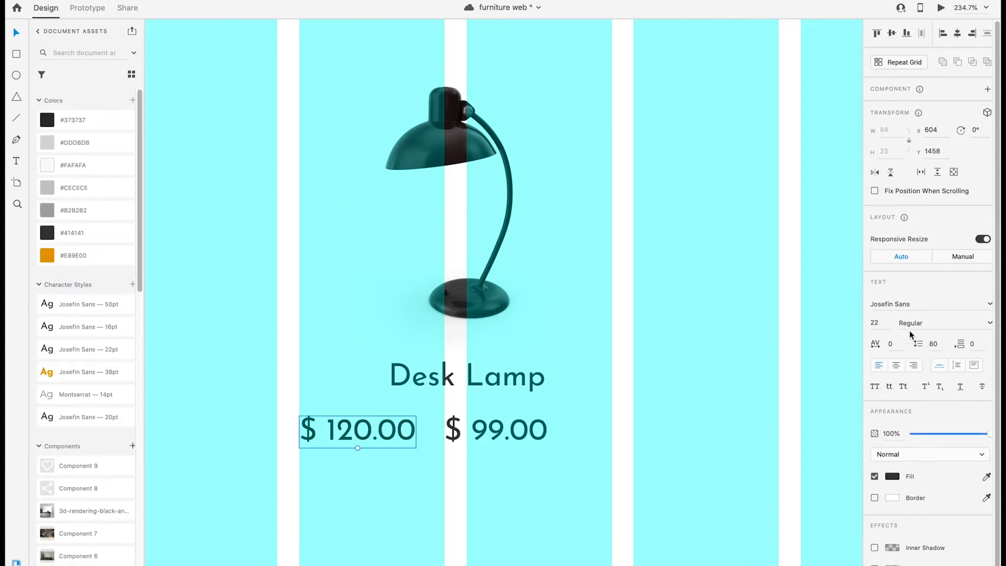
key("Return")
left_click(106, 197)
left_click(102, 210)
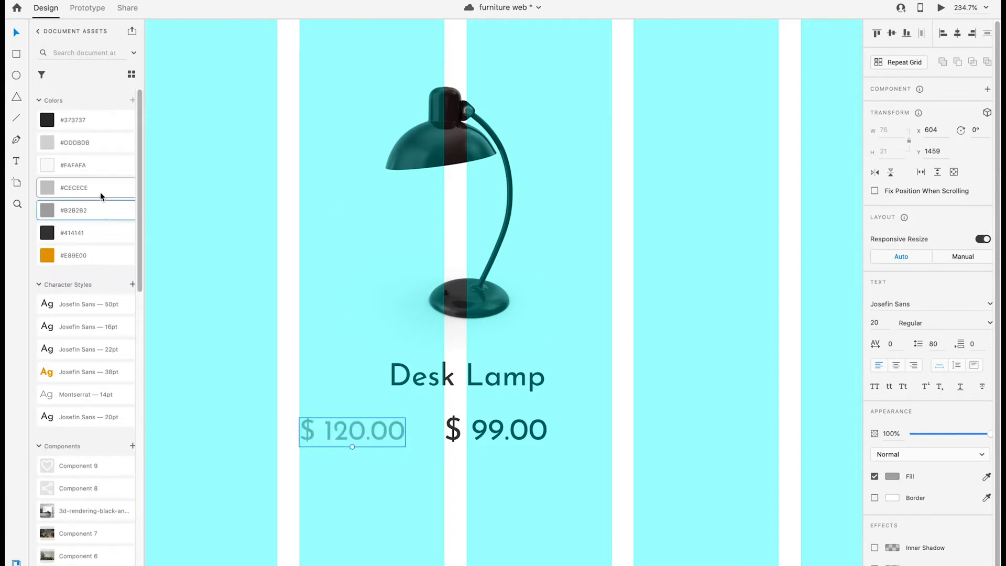
Step: Position the two prices side by side beneath the Desk Lamp label and hide the layout grid
left_click_drag(390, 434, 410, 434)
left_click(495, 437, "shift")
left_click_drag(495, 437, 526, 437)
key("shift+super+apostrophe")
left_click(251, 252)
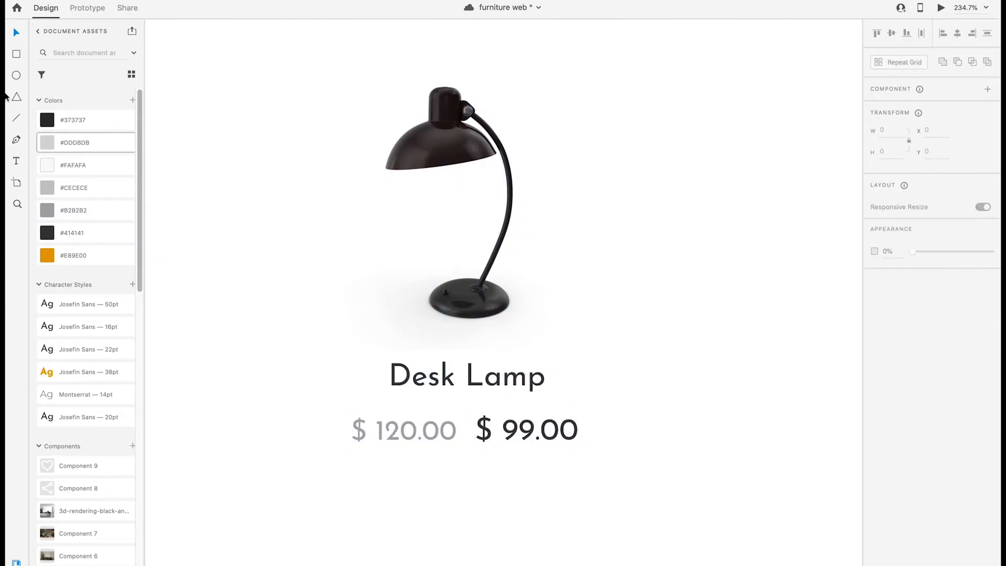
Step: Draw a strikethrough line across the $ 120.00 price, then middle-align and group the price row
left_click_drag(335, 430, 464, 429)
left_click_drag(622, 477, 361, 414)
left_click(897, 30)
key("super+g")
Step: Center the lamp image, its name label and the price row horizontally on each other
left_click_drag(583, 487, 403, 309)
left_click(958, 34)
left_click(727, 274)
Step: Duplicate the lamp's label and prices under the table image, rename the label "Table", and center it over its prices
scroll(727, 275, "down", 5)
left_click_drag(511, 390, 668, 355)
double_click(664, 346)
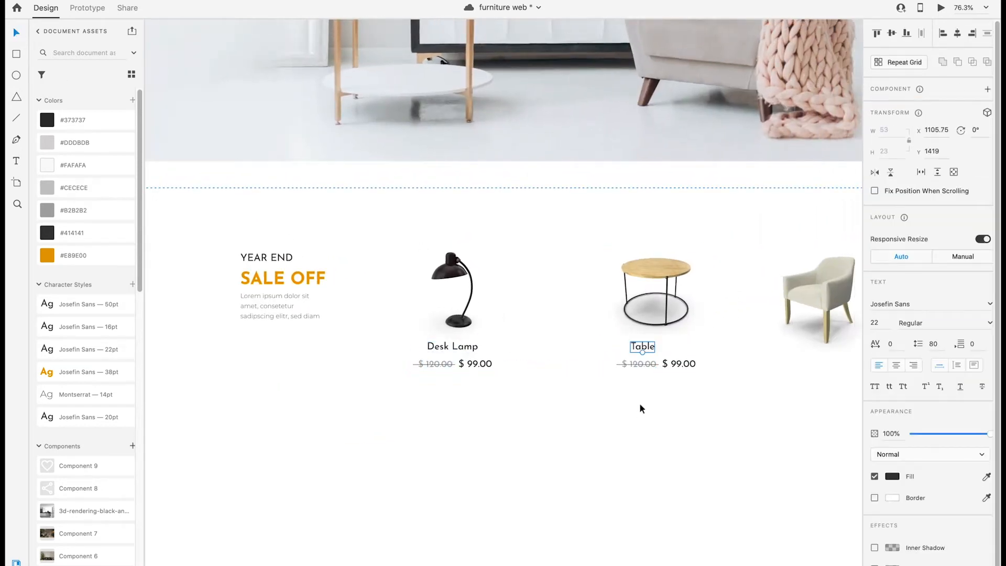
left_click_drag(639, 411, 664, 309)
left_click(957, 35)
left_click(556, 272)
Step: Draw a small orange circle without a border at the upper right of the desk lamp
left_click_drag(479, 310, 506, 340)
left_click(17, 76)
left_click_drag(510, 264, 543, 297)
left_click(875, 368)
Step: Add a "20%" discount text with a smaller percent sign below the products
key("t")
left_click(506, 473)
type("20")
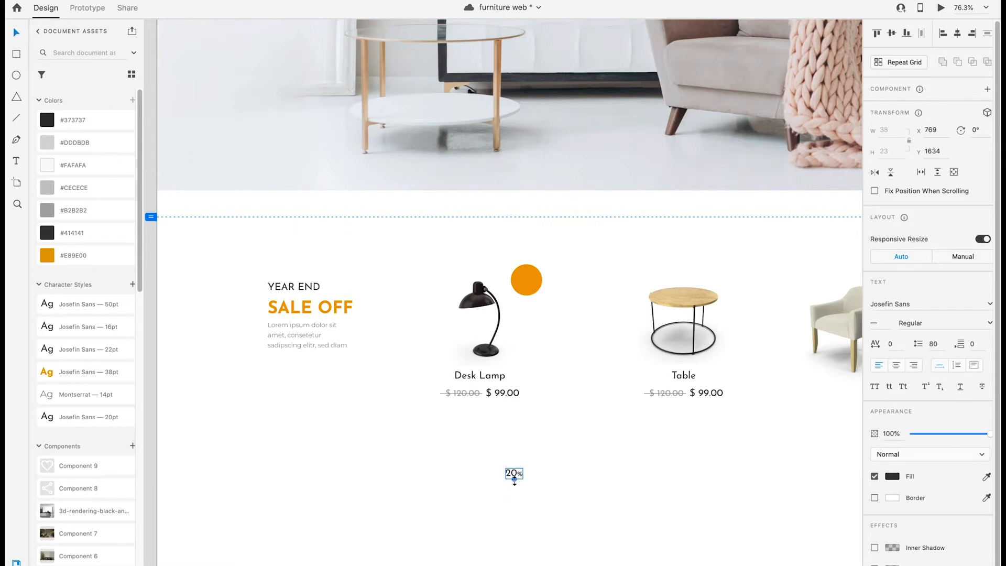
Step: Place the 20% text on the orange circle, color it white and adjust the size of its characters
left_click_drag(534, 285, 533, 282)
scroll(533, 282, "up", 10)
left_click(893, 477)
left_click_drag(791, 458, 750, 403)
double_click(539, 280)
left_click(874, 321)
left_click_drag(548, 278, 525, 272)
type("20")
key("Return")
key("Escape")
Step: Center the selected items horizontally and group the 20% text with its orange circle as a badge
left_click_drag(575, 341, 738, 254)
left_click(958, 33)
left_click(623, 278)
left_click(538, 239, "shift")
key("super+g")
Step: Group the table with its texts, adjust its position slightly, and group the desk lamp with its texts and badge
left_click(627, 243)
scroll(627, 243, "down", 6)
left_click(493, 256)
left_click_drag(770, 414, 650, 262)
key("super+g")
left_click_drag(679, 299, 666, 298)
left_click_drag(544, 422, 393, 222)
key("super+g")
Step: Duplicate the lamp's label and prices under the arm chair and rename the label "Arm Chair"
left_click(713, 410)
scroll(713, 412, "right", 5)
left_click(294, 377)
left_click_drag(293, 376, 704, 376)
double_click(706, 355)
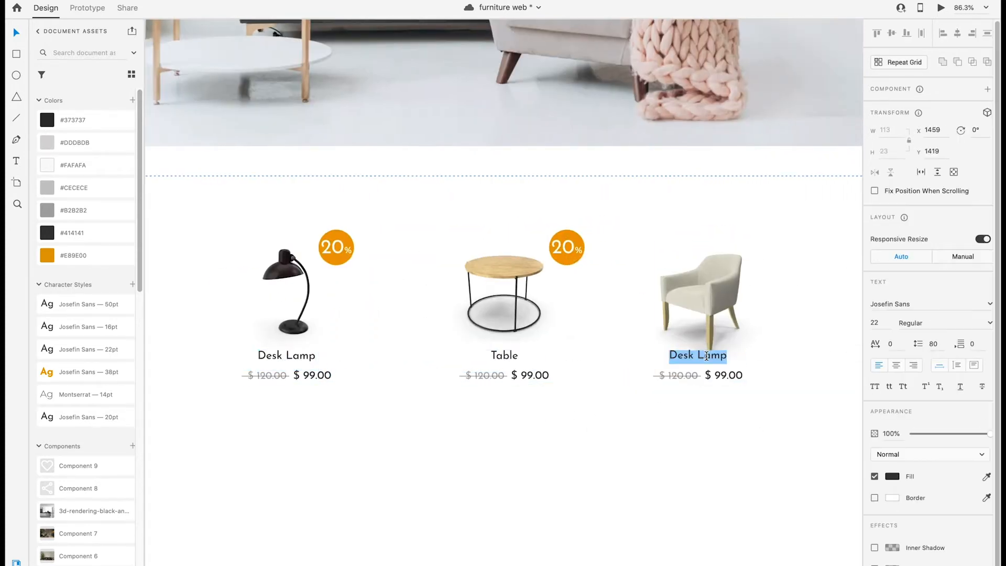
key("Escape")
Step: Center the arm chair with its label and prices, and move the chair image slightly up from the label
left_click_drag(758, 427, 673, 272)
key("ctrl+super+c")
left_click(764, 395)
left_click_drag(716, 308, 716, 297)
left_click_drag(763, 403, 665, 257)
Step: Duplicate the 20% badge to the upper right of the arm chair
left_click(342, 253)
left_click_drag(341, 253, 766, 253)
Step: Group the arm chair, table and desk lamp each with their own label, prices and badge
left_click_drag(785, 402, 671, 228)
key("super+g")
left_click_drag(587, 406, 485, 231)
key("super+g")
left_click_drag(388, 411, 272, 226)
key("super+g")
left_click(395, 266)
Step: Show the layout grid, shift the product groups against its columns, and distribute the selected groups horizontally
key("shift+super+apostrophe")
scroll(396, 266, "down", 4)
left_click_drag(605, 265, 595, 264)
left_click_drag(487, 290, 477, 291)
left_click_drag(616, 271, 616, 271)
left_click(639, 370)
left_click_drag(639, 369, 302, 236)
left_click(920, 34)
left_click(707, 338)
Step: Move the desk lamp group slightly left, distribute the three product groups horizontally again, and hide the layout grid
left_click_drag(328, 279, 309, 280)
left_click(464, 280, "shift")
left_click(592, 273, "shift")
left_click(921, 34)
left_click(695, 319)
scroll(687, 313, "down", 5)
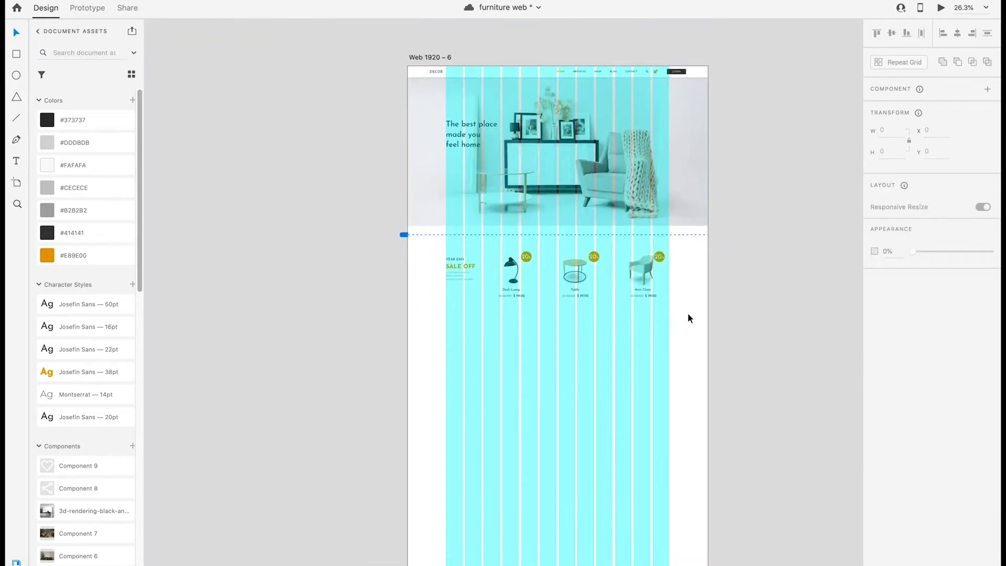
scroll(687, 313, "down", 3)
key("shift+super+apostrophe")
scroll(627, 363, "up", 4)
scroll(533, 344, "down", 2)
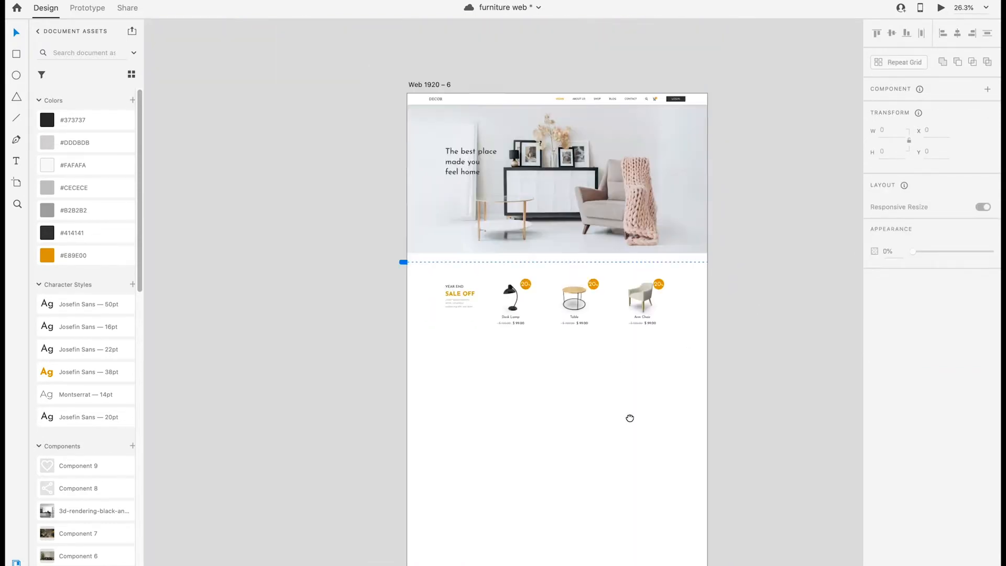
Step: Draw a full-width rectangle about 1920 by 1587 below the sale section, filled with #FAFAFA and without a border
left_click_drag(400, 296, 701, 545)
left_click(86, 187)
left_click(84, 165)
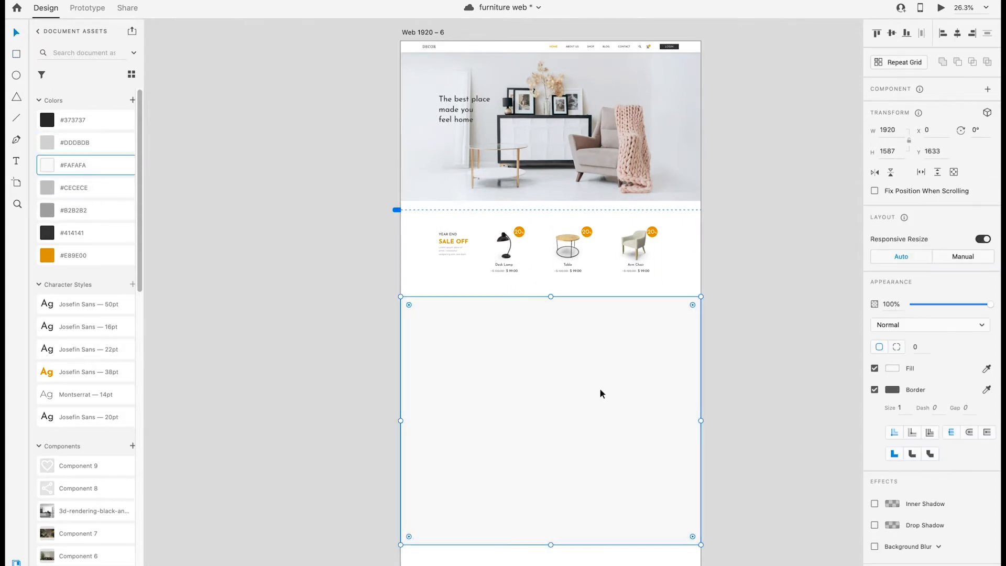
left_click(876, 390)
left_click(754, 348)
Step: Move the sale section content and the light grey rectangle slightly up to tighten the vertical spacing
scroll(618, 300, "up", 4)
left_click_drag(604, 311, 604, 306)
left_click_drag(717, 204, 330, 260)
left_click_drag(354, 209, 354, 204)
left_click_drag(595, 394, 594, 380)
Step: Add a dark "CATEGORIES" heading in Josefin Sans SemiBold 38 near the top of the light grey section
left_click(239, 260)
left_click(347, 188)
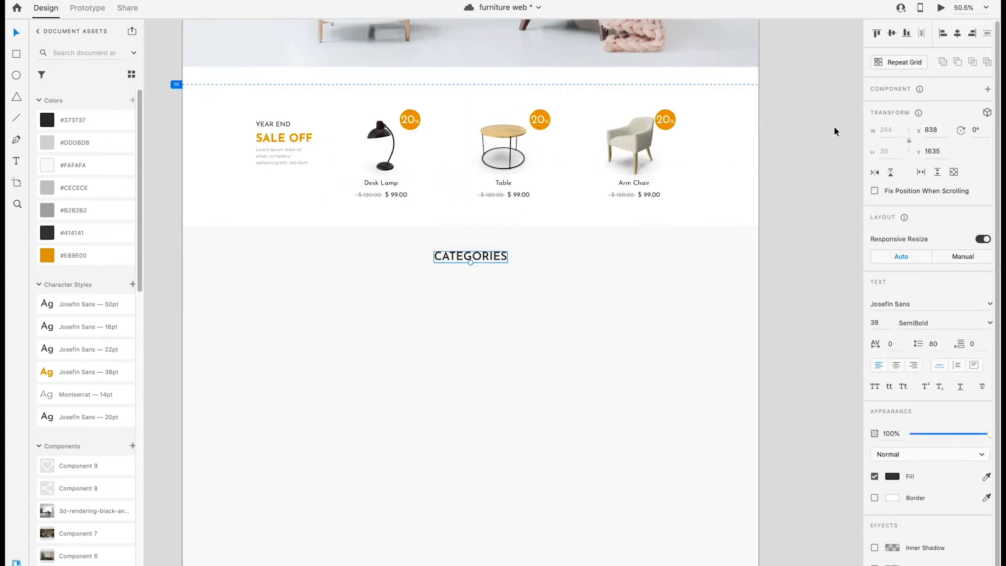
Step: Centre the CATEGORIES heading on the light grey section and shift both slightly down
left_click(566, 263, "shift")
left_click_drag(566, 263, 566, 275)
key("Escape")
Step: Place the sofas component at about 505 by 236 below and left of the CATEGORIES heading
key("space")
left_click_drag(545, 355, 569, 283)
scroll(100, 479, "down", 15)
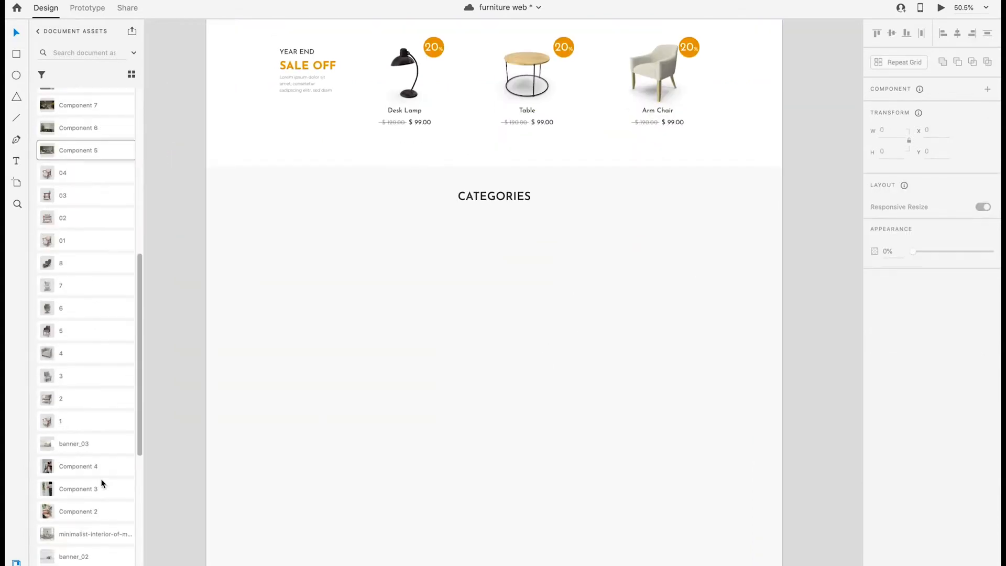
left_click_drag(87, 423, 372, 314)
left_click_drag(496, 346, 425, 283)
Step: Draw a vertical divider about 1094 long right of the sofa, give it a light grey border, and nudge the sofa slightly up
left_click(16, 117)
left_click_drag(524, 223, 524, 413)
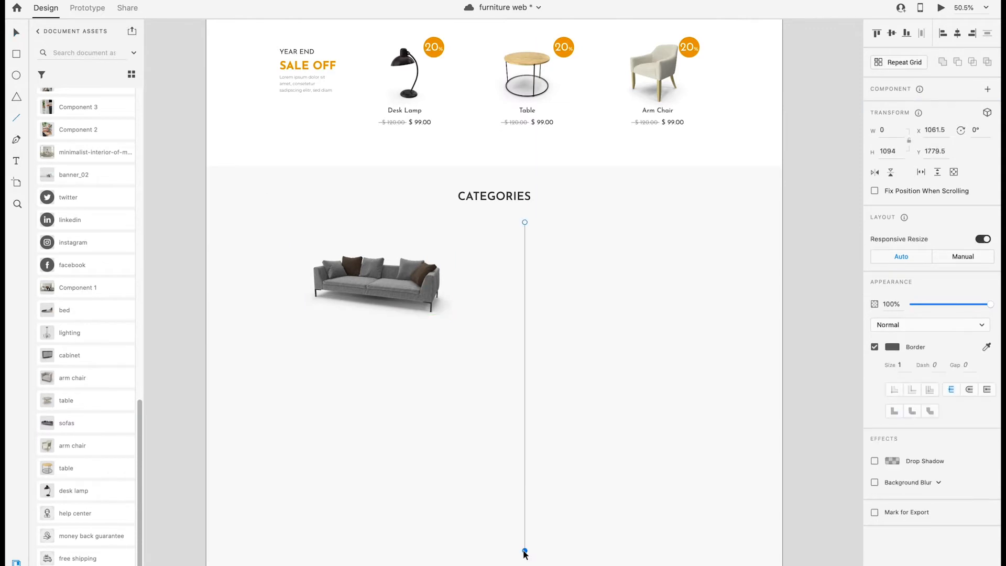
key("Escape")
scroll(101, 207, "up", 10)
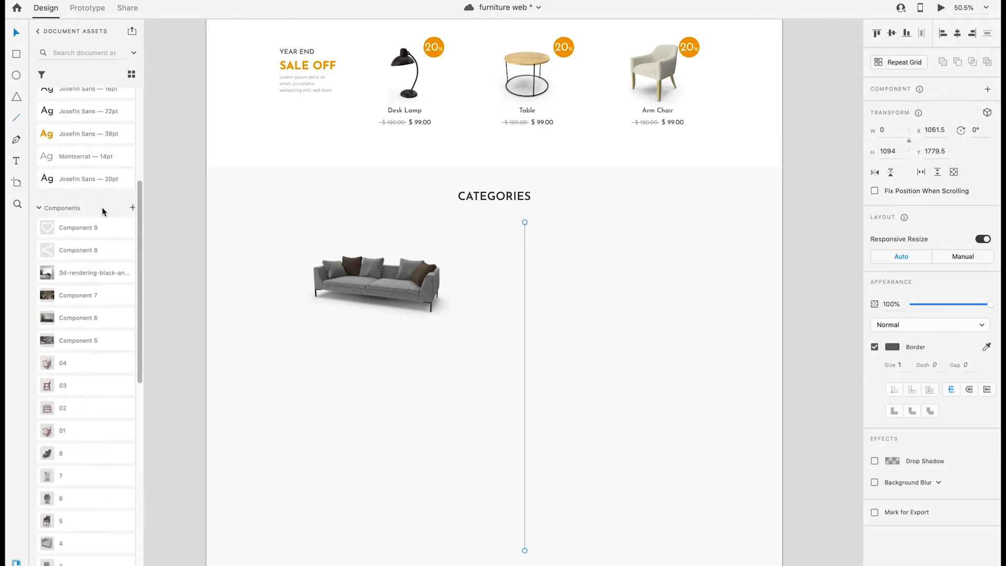
left_click_drag(408, 277, 408, 272)
Step: Add a horizontal divider below the sofa, about 824 long, from a copy of the vertical line rotated 90°
left_click(525, 292)
left_click(976, 130)
type("90")
key("Return")
left_click_drag(593, 386, 495, 349)
Step: With the layout grid shown, shift the sofa slightly right and place the lighting component right of the vertical divider
key("shift+super+apostrophe")
left_click_drag(438, 290, 454, 288)
scroll(84, 476, "down", 7)
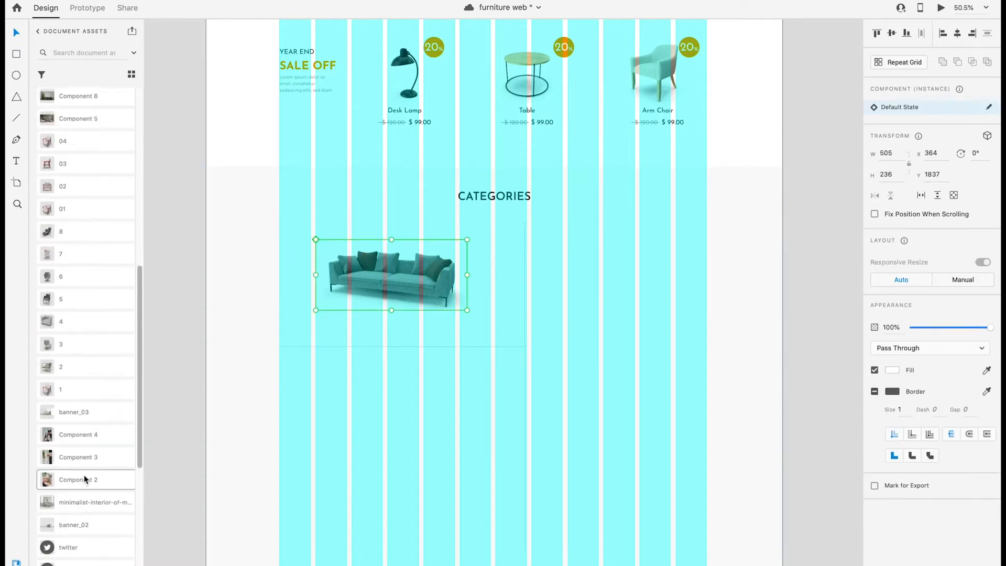
scroll(84, 480, "down", 4)
left_click_drag(63, 488, 608, 300)
Step: Hide the layout grid and shorten the horizontal divider to 818 so it ends exactly at the vertical divider
left_click(492, 347)
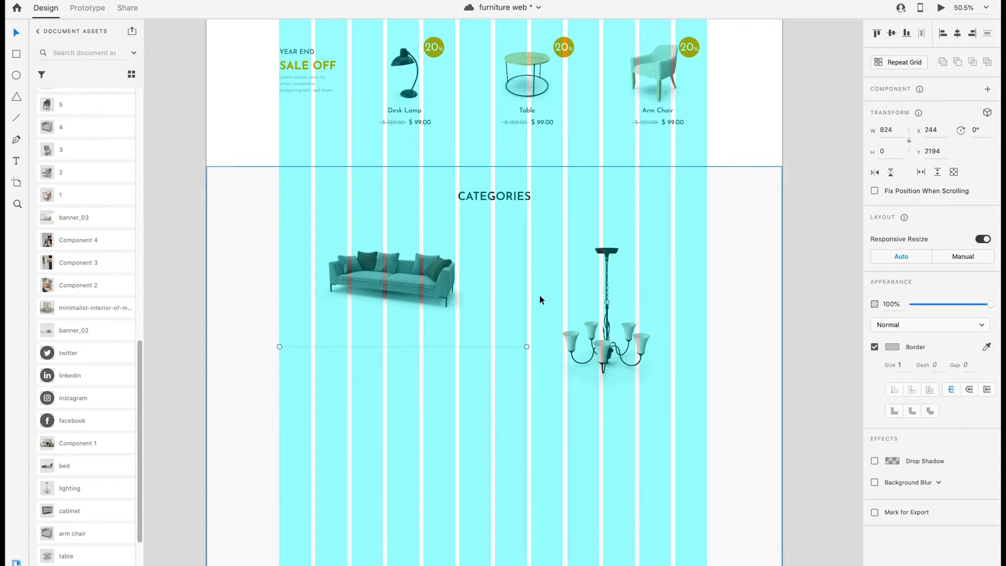
key("shift+super+apostrophe")
left_click(805, 320)
scroll(681, 293, "down", 2)
scroll(682, 294, "left", 1)
left_click(574, 267)
scroll(574, 267, "up", 5)
left_click_drag(570, 265, 565, 266)
left_click(565, 213)
scroll(565, 213, "down", 5)
Step: Add a short vertical divider hanging from the middle of the horizontal divider, splitting the space below the sofa into two cells
left_click_drag(565, 213, 410, 360)
scroll(410, 360, "down", 2)
scroll(410, 360, "left", 1)
left_click_drag(440, 516, 449, 360)
key("shift+super+apostrophe")
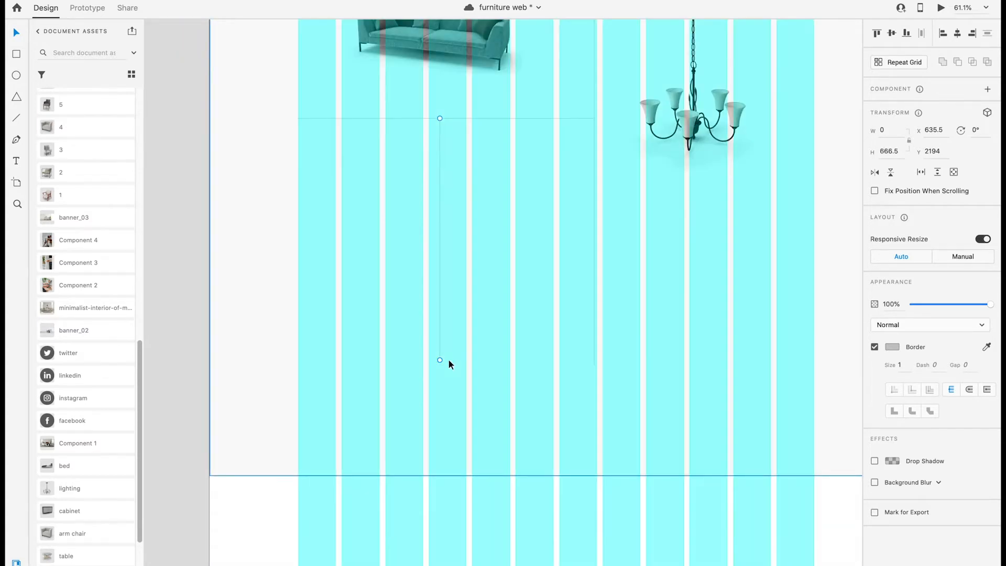
left_click_drag(442, 222, 444, 222)
key("shift+super+apostrophe")
left_click_drag(446, 360, 443, 297)
Step: Place the wooden table component in the left cell below the sofa
left_click(157, 209)
scroll(86, 462, "down", 6)
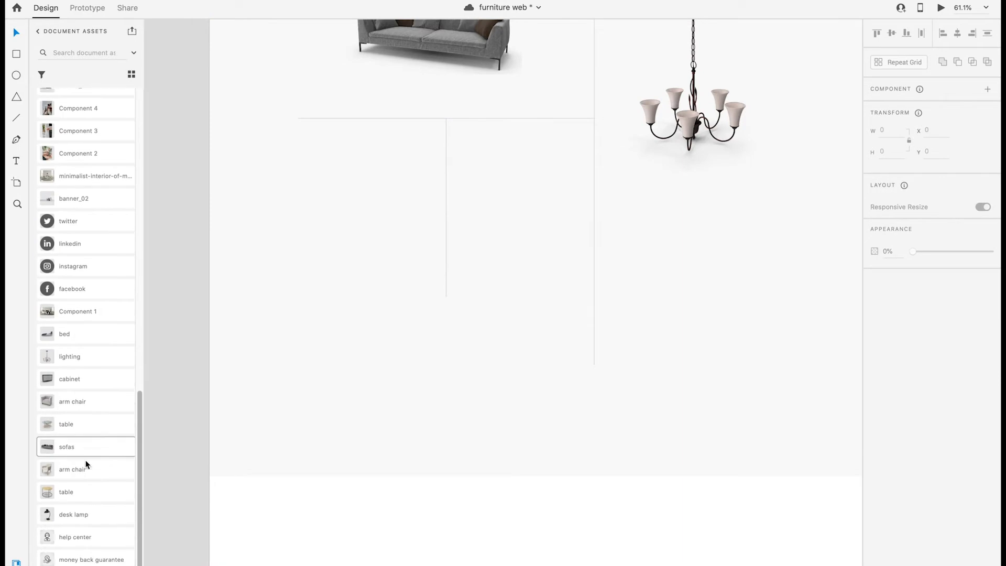
left_click_drag(78, 429, 382, 172)
Step: Paste a copied text label below the sofa, change it to "Sofas", and centre it horizontally with the sofa image
scroll(409, 163, "up", 6)
double_click(439, 127)
left_click(331, 134)
key("super+v")
left_click_drag(422, 127, 404, 382)
double_click(404, 382)
key("Escape")
left_click(471, 343, "shift")
key("ctrl+super+c")
left_click_drag(505, 466, 531, 352)
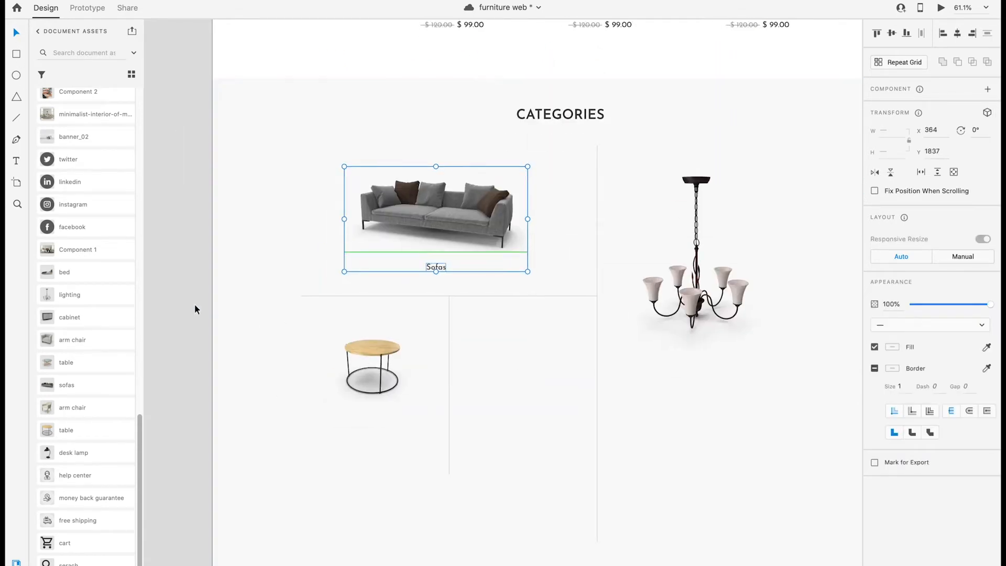
Step: Replace the wooden table with the glass-top table component and place the arm chair component in the cell beside it
left_click(372, 366)
left_click_drag(192, 355, 334, 439)
left_click_drag(379, 373, 296, 217)
left_click_drag(339, 427, 366, 349)
left_click(294, 197)
key("Delete")
left_click_drag(72, 339, 522, 363)
scroll(452, 417, "down", 2)
Step: Copy the horizontal divider below the table and arm chair row, and place the cabinet component beneath it
left_click(451, 380)
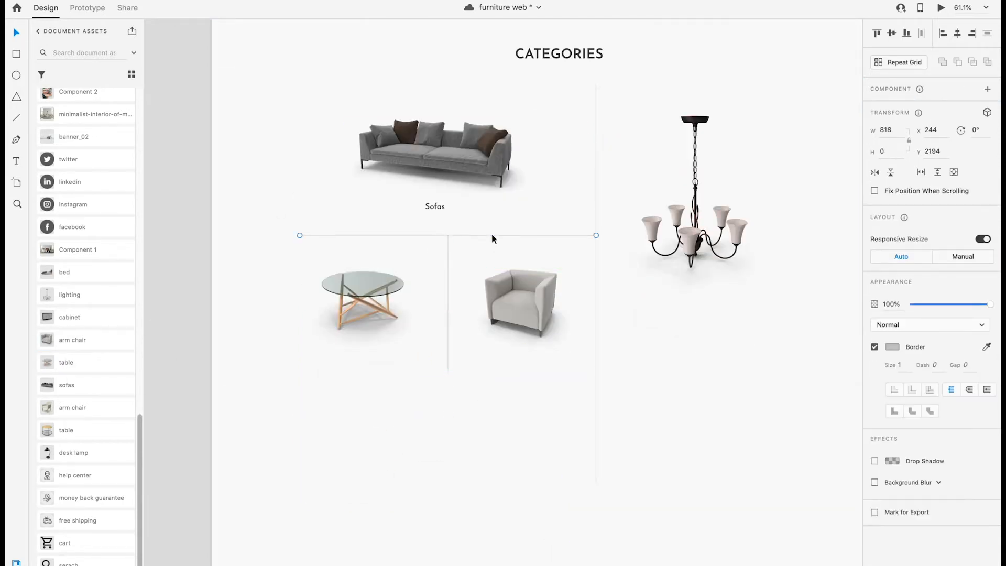
left_click_drag(491, 234, 486, 372)
scroll(88, 321, "down", 1)
left_click_drag(88, 316, 467, 426)
left_click_drag(614, 441, 511, 453)
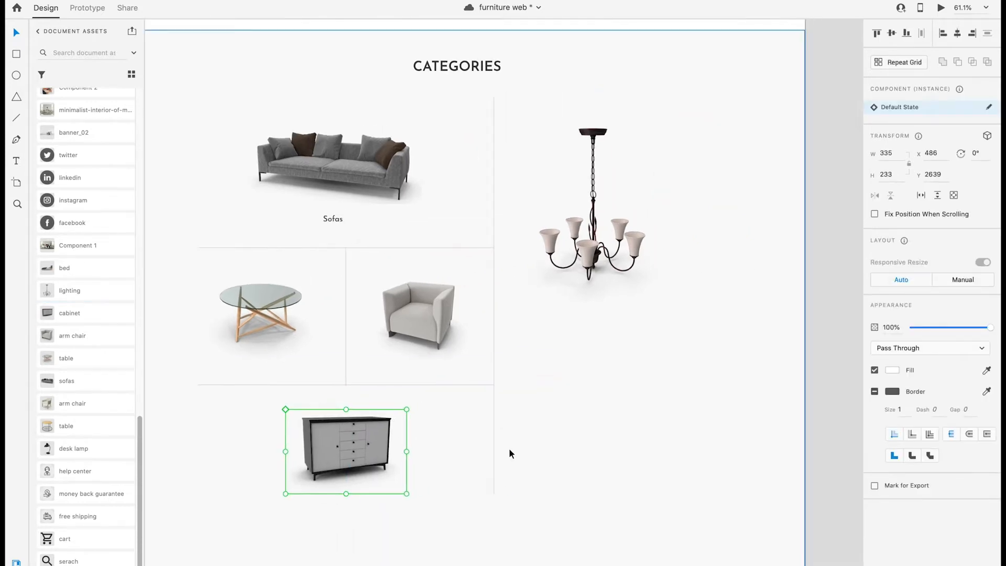
Step: Shorten the tall vertical divider to the lower horizontal divider, and extend that horizontal divider to the right edge of the layout grid
left_click(494, 492)
left_click_drag(494, 493, 725, 388)
left_click(480, 385)
left_click_drag(592, 255, 615, 266)
key("shift+super+apostrophe")
left_click(725, 385)
left_click_drag(726, 385, 713, 385)
Step: Copy the short vertical divider below the lower horizontal line, right of the cabinet, and hide the layout grid
left_click(493, 352)
left_click(345, 329)
left_click_drag(345, 329, 489, 366)
key("shift+super+apostrophe")
Step: Lower the second horizontal divider slightly and re-space the table, arm chair and the short divider between them
left_click_drag(398, 364, 399, 369)
left_click_drag(451, 297, 454, 310)
left_click(384, 275, "shift")
left_click(422, 288)
left_click_drag(387, 254, 429, 379)
left_click(424, 362)
left_click_drag(425, 292, 425, 285)
Step: Adjust the bottom-row divider and cabinet position, and place the bed component on the other side of that divider
left_click(579, 446)
left_click_drag(578, 447, 581, 379)
left_click_drag(537, 374, 537, 366)
left_click_drag(435, 421, 436, 436)
left_click(175, 386)
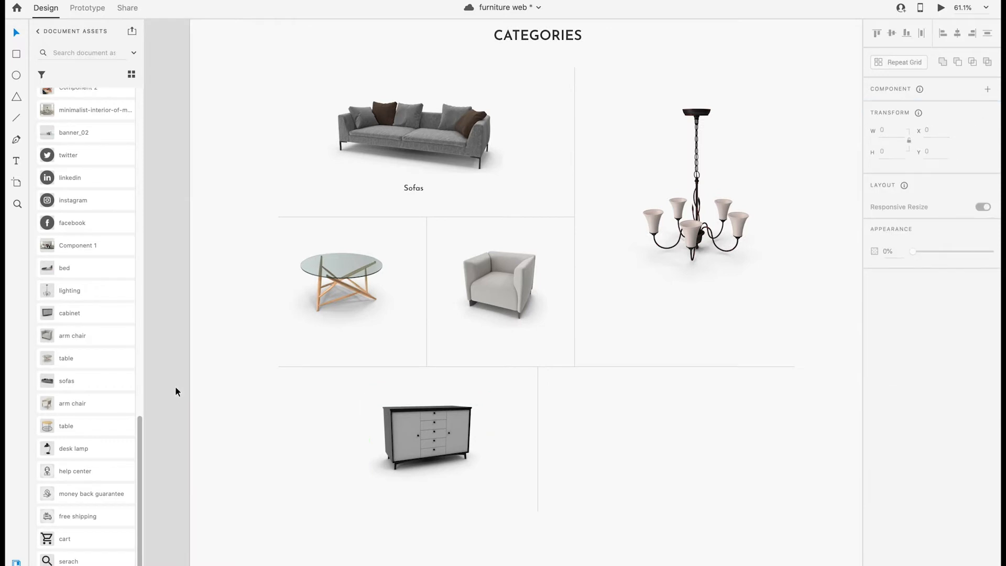
left_click_drag(65, 268, 695, 449)
Step: Copy the "Sofas" label below the glass table, change it to "Table", and centre it with the table image
left_click(410, 186)
left_click_drag(410, 187, 337, 336)
double_click(337, 336)
type("Table")
key("Escape")
left_click(346, 326, "shift")
left_click(957, 34)
Step: Copy the "Table" label below the arm chair, change it to "Arm Chair", and centre it with the chair image
left_click(345, 339)
left_click_drag(345, 339, 496, 336)
double_click(496, 335)
type("Arm Ch")
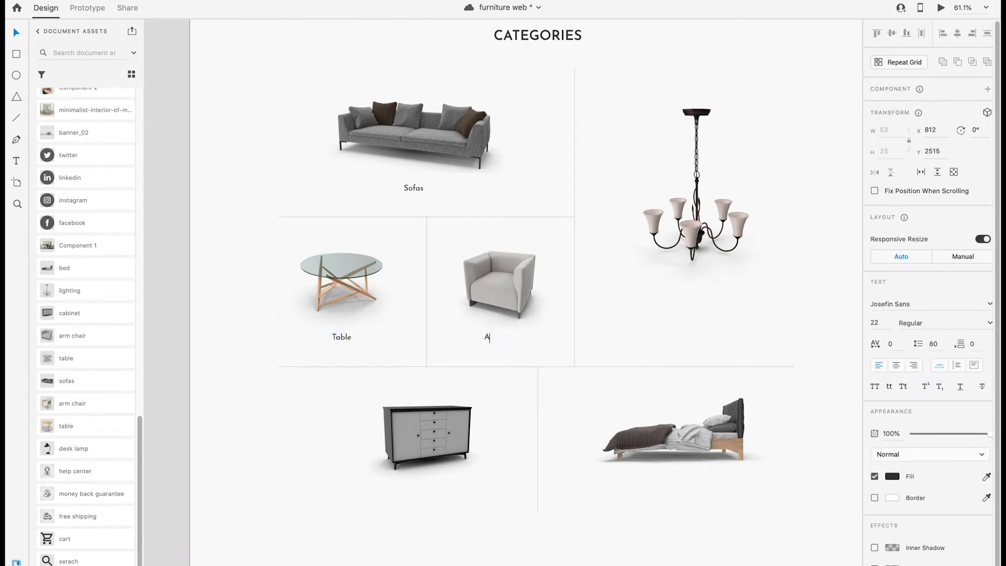
left_click(500, 287, "shift")
left_click(957, 34)
Step: Copy the "Arm Chair" label below the cabinet, change it to "Cabinet", and centre it with the cabinet image
left_click(512, 339)
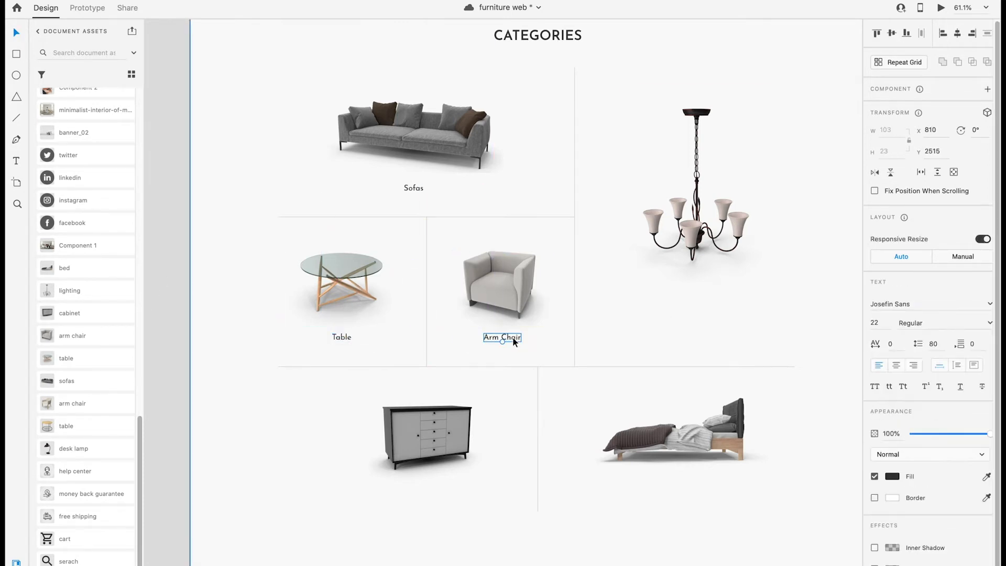
left_click_drag(512, 340, 446, 488)
double_click(447, 488)
type("Ca")
key("Escape")
left_click(427, 435, "shift")
left_click(957, 33)
Step: Copy the "Cabinet" label below the bed, change it to "Bed", and centre it with the bed image
left_click(434, 486)
left_click_drag(434, 486, 692, 486)
double_click(692, 487)
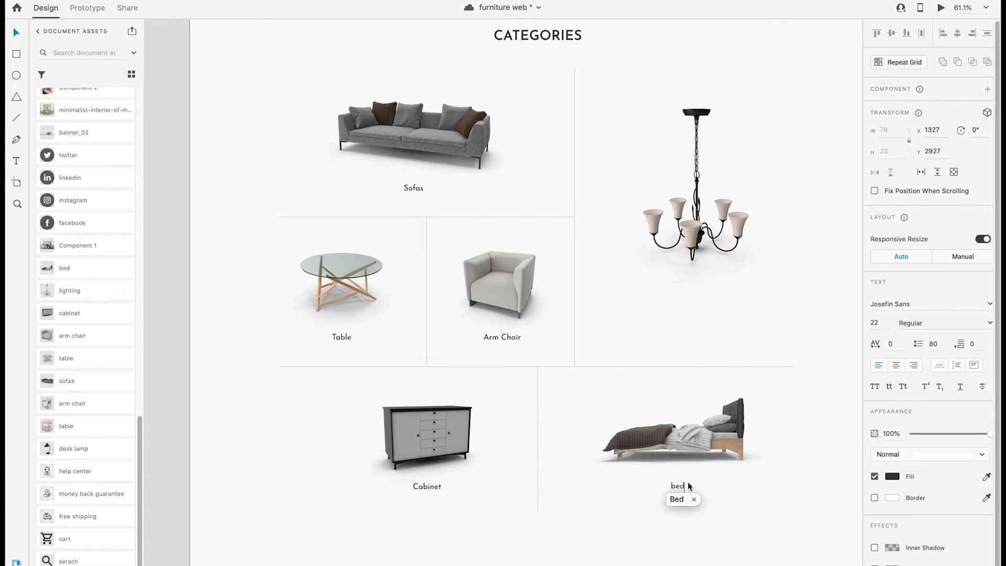
left_click(719, 424, "shift")
left_click(957, 34)
Step: Add a centred "Lighting" label below the chandelier and move the chandelier with its label slightly down
left_click(681, 488)
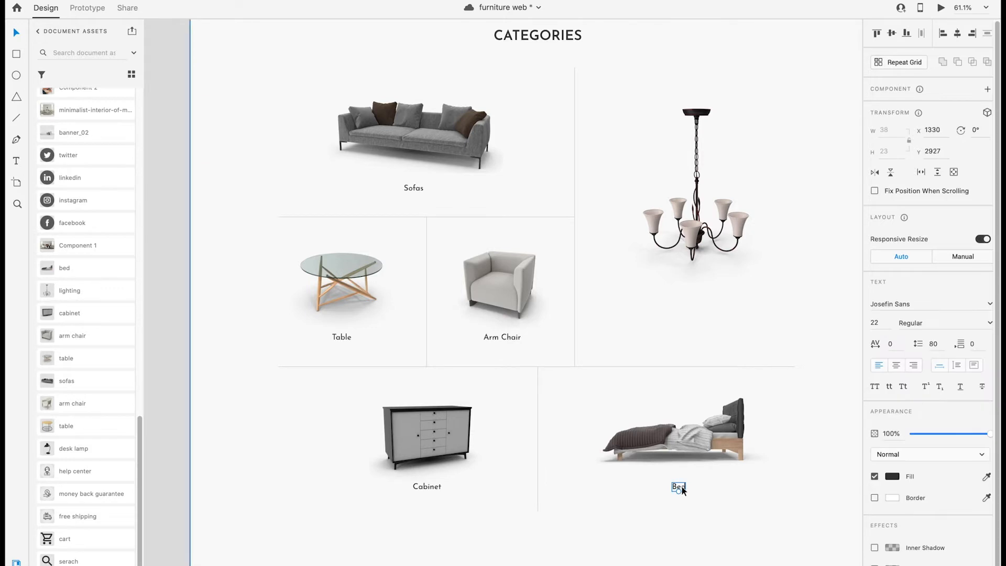
left_click(694, 230, "shift")
left_click(958, 36)
left_click_drag(688, 231, 688, 240)
Step: Move all the categories content slightly down within the grey section and check its alignment against the layout grid
left_click(586, 262)
scroll(586, 262, "down", 5)
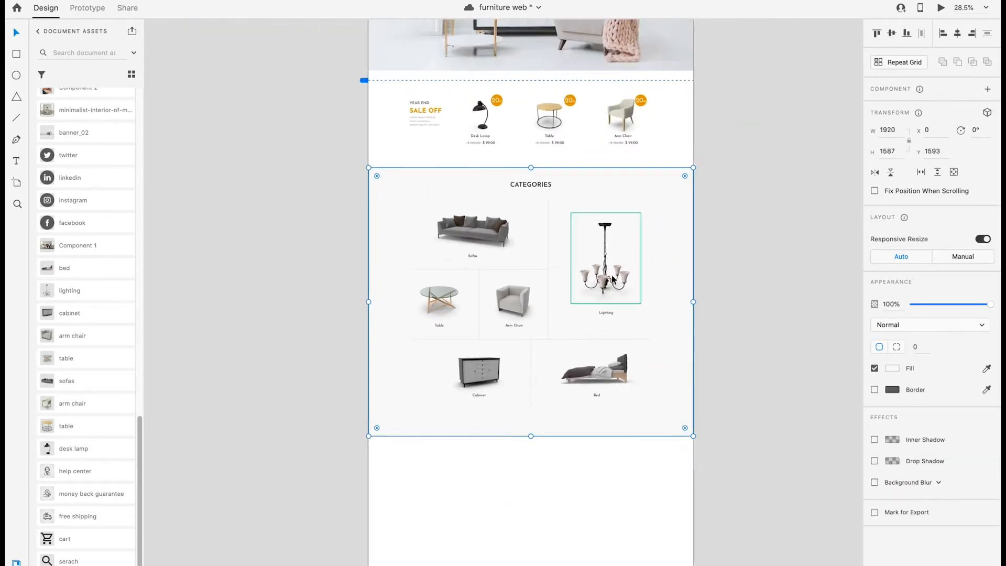
left_click(703, 438)
scroll(703, 438, "up", 2)
left_click_drag(722, 517, 445, 288)
left_click(444, 288, "shift")
left_click_drag(529, 284, 529, 289)
key("shift+super+apostrophe")
left_click(734, 336)
scroll(735, 341, "down", 5)
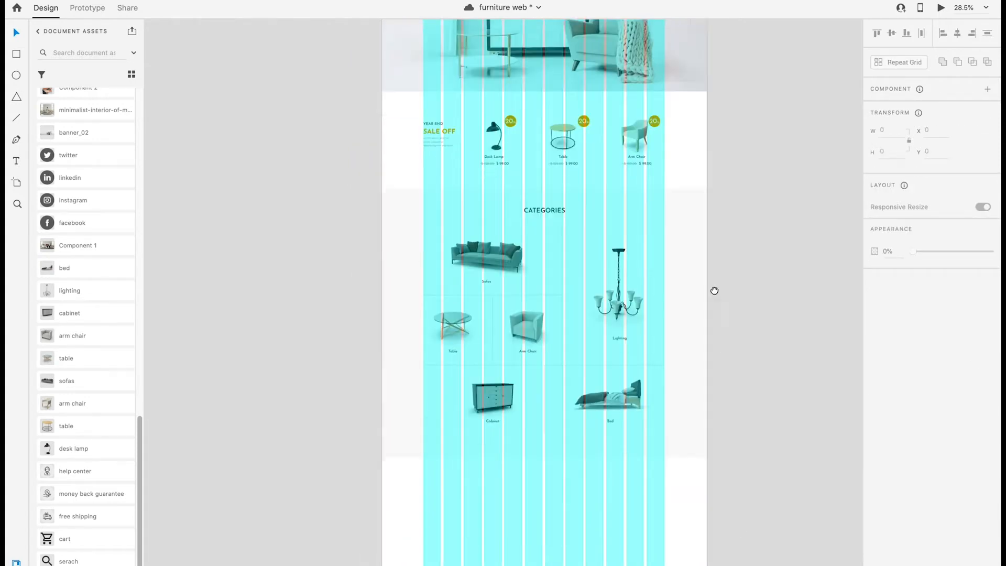
key("shift+super+apostrophe")
Step: Place the fireplace living room component below the categories section at the page's left edge, with a copied heading reading "WHY CHOOSE US ?" beside it
scroll(717, 273, "down", 5)
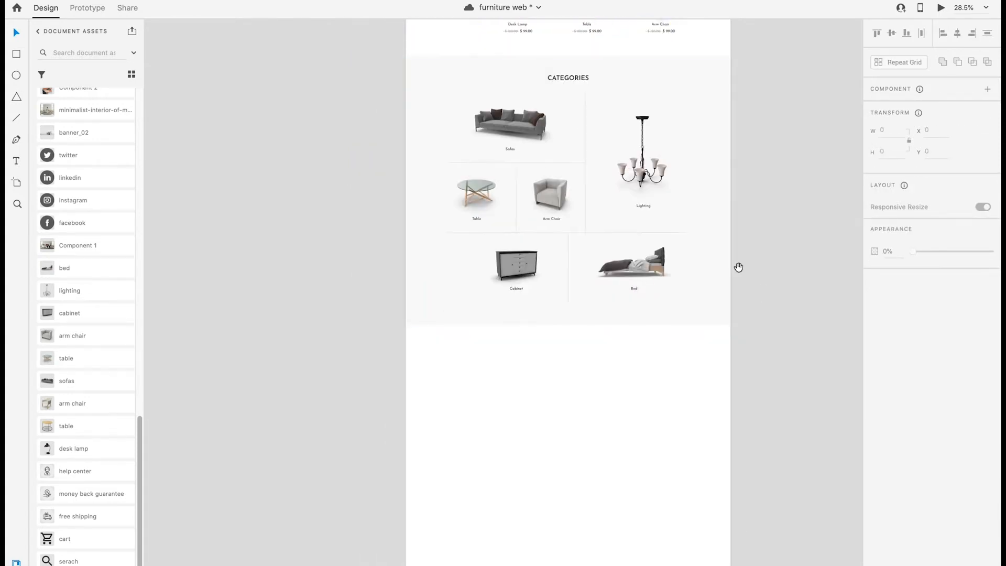
left_click_drag(112, 244, 476, 406)
left_click(580, 80)
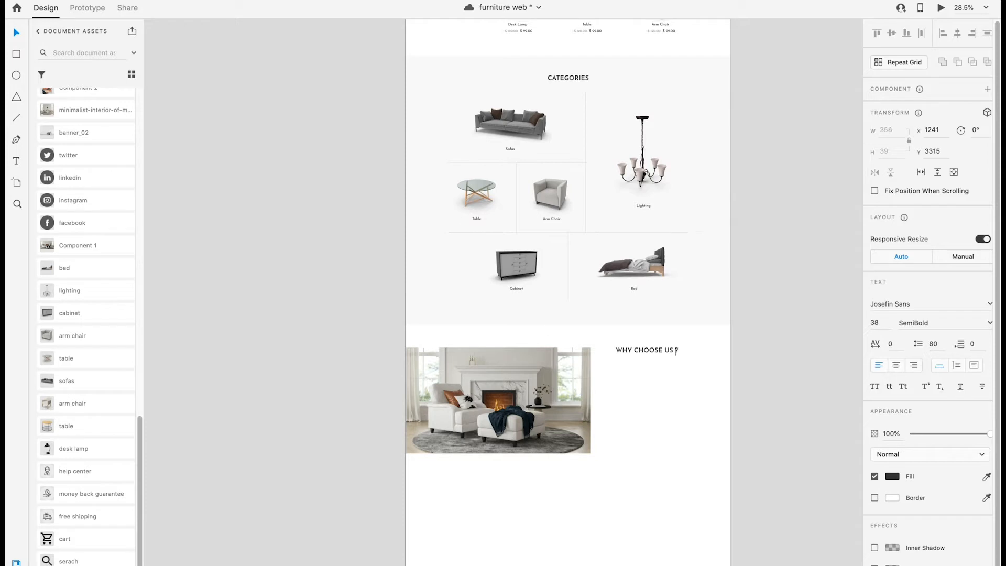
Step: With the layout grid shown, narrow the living room image from its right side and move the "WHY CHOOSE US ?" heading closer to it
left_click_drag(653, 351, 640, 352)
key("shift+super+apostrophe")
left_click_drag(574, 405, 541, 376)
left_click(633, 350)
left_click(611, 350)
left_click(748, 354)
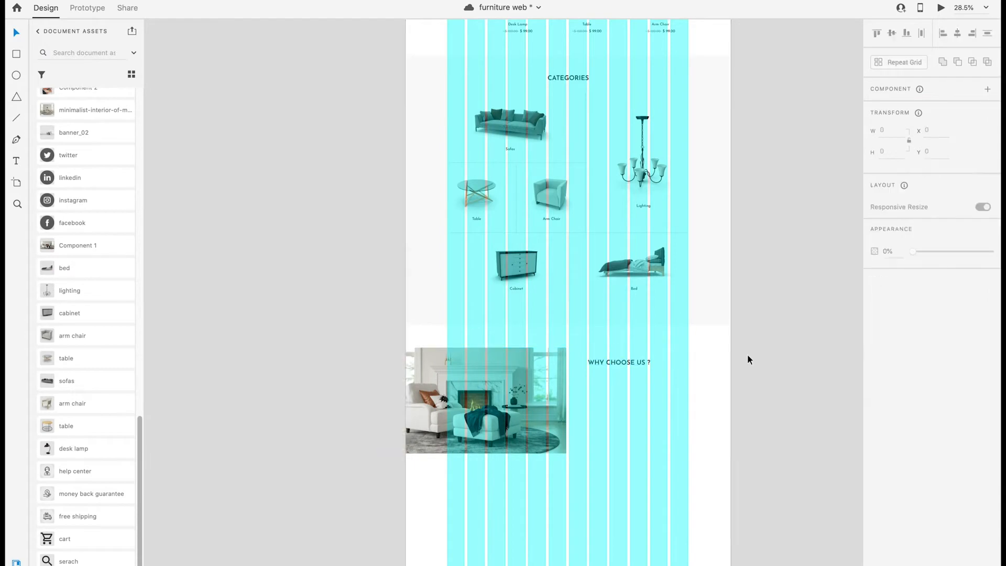
Step: Narrow the living room image further to a grid column edge, and move the "WHY CHOOSE US ?" heading up and slightly left
scroll(747, 354, "down", 3)
scroll(747, 354, "up", 3)
left_click(462, 302)
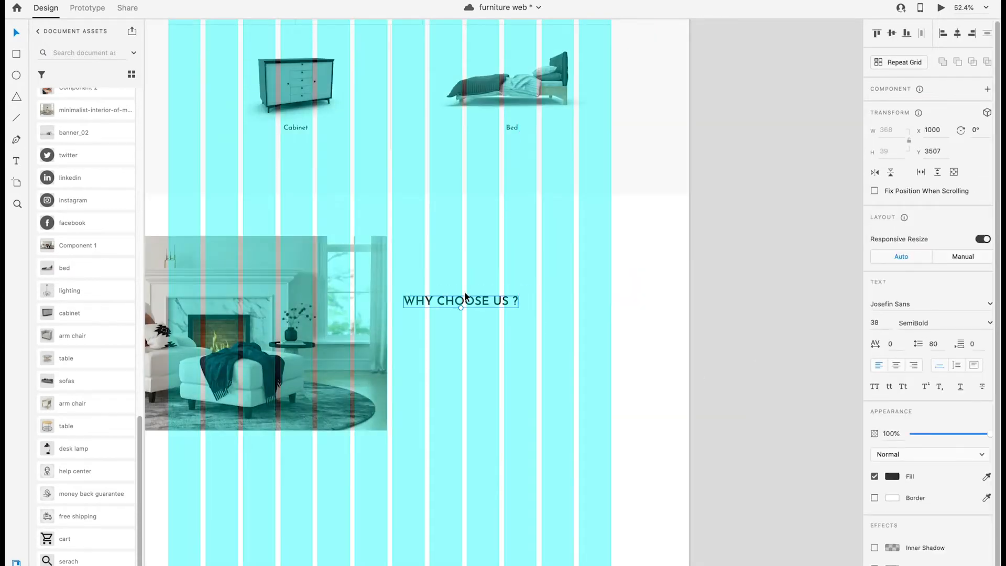
left_click_drag(465, 297, 465, 278)
left_click_drag(454, 342, 624, 372)
left_click(708, 360)
mouse_move(648, 317)
left_mouse_down()
mouse_move(636, 317)
mouse_move(636, 306)
left_mouse_up()
left_click(645, 374)
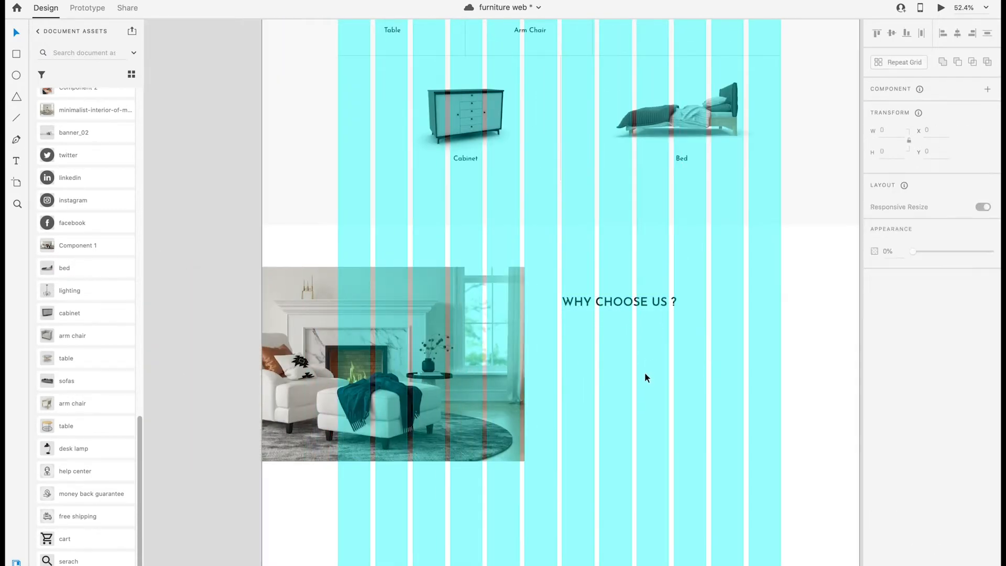
Step: Place the free shipping, money back guarantee and help center icons below the "WHY CHOOSE US ?" heading
left_click(98, 516)
left_click(99, 472, "shift")
left_click_drag(98, 472, 656, 414)
left_click_drag(671, 457, 577, 337)
left_click_drag(651, 455, 570, 398)
Step: Align the three service icons on a common vertical centre line below the heading
scroll(570, 397, "up", 5)
scroll(570, 398, "right", 1)
left_click(502, 299, "shift")
left_click(501, 208, "shift")
left_click(957, 33)
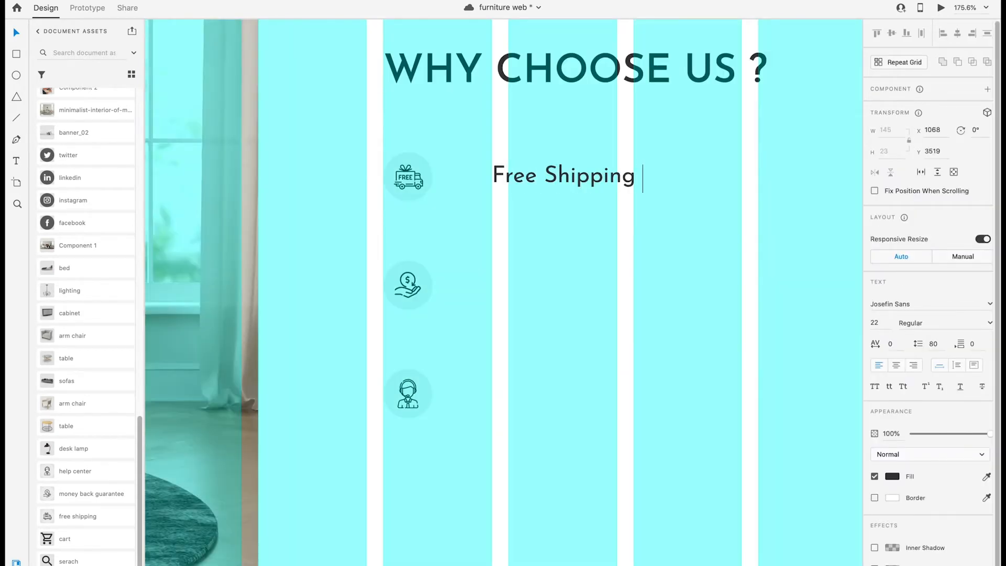
Step: Duplicate the Free Shipping label beside the other two service icons, with the texts "Money Back Guarantee" and "24/7 help center"
left_click_drag(549, 185, 555, 287)
double_click(555, 287)
type("Money Back Guarantee")
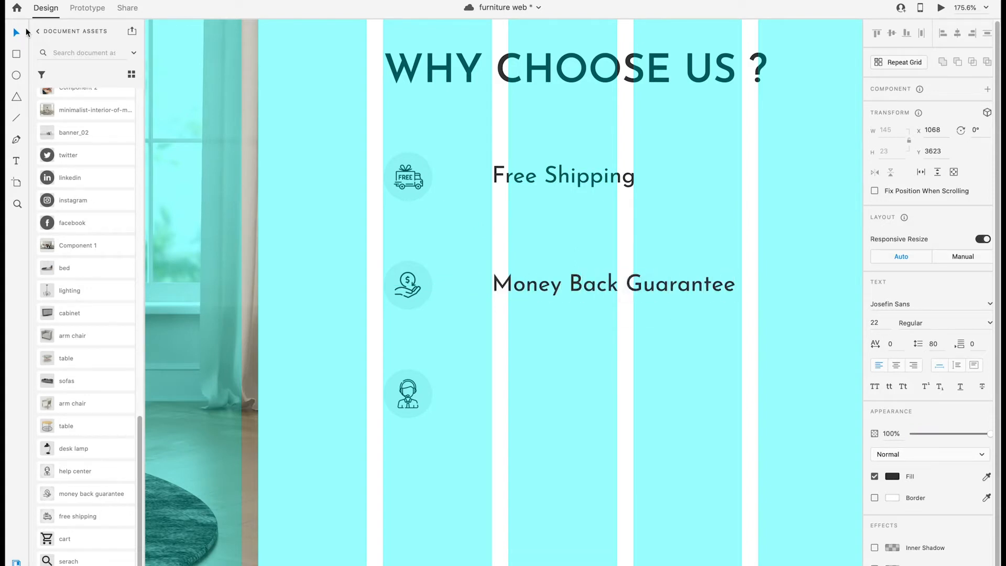
left_click(561, 287)
left_click_drag(561, 292, 555, 397)
double_click(556, 396)
type("24/7 help center")
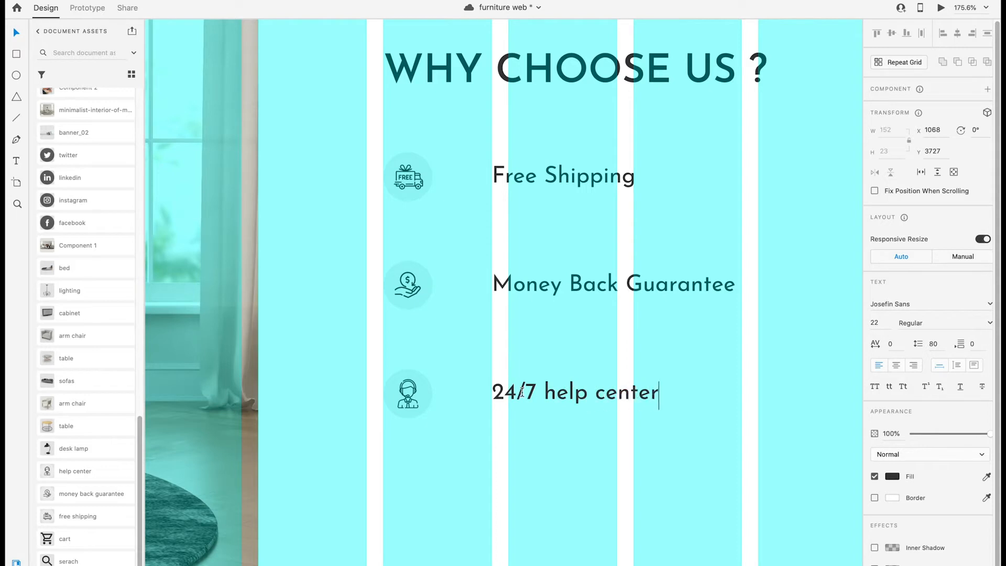
Step: Try spacing the slash in the help center label and lowercasing "back" in the money back label
left_click(522, 392)
key("BackSpace")
type("/")
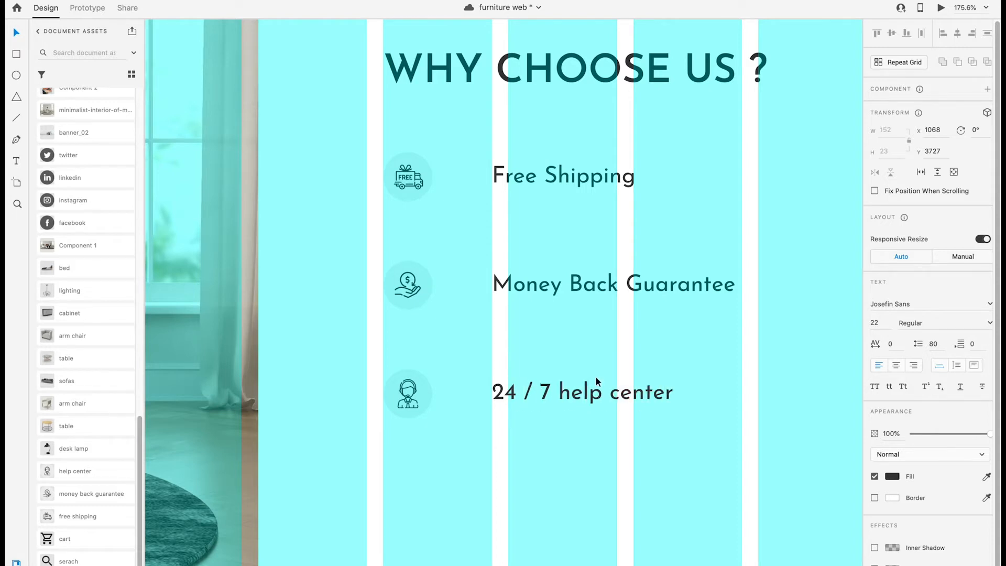
left_click(587, 291)
key("BackSpace")
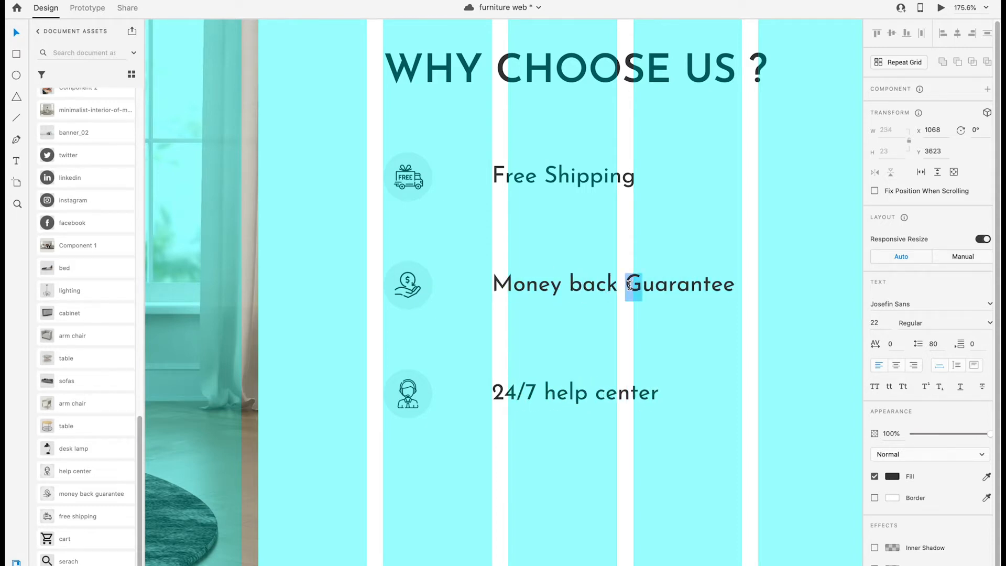
key("super+z")
key("super+z")
Step: Capitalise the third service label as "24/7 Help Center"
double_click(560, 394)
left_click(557, 394)
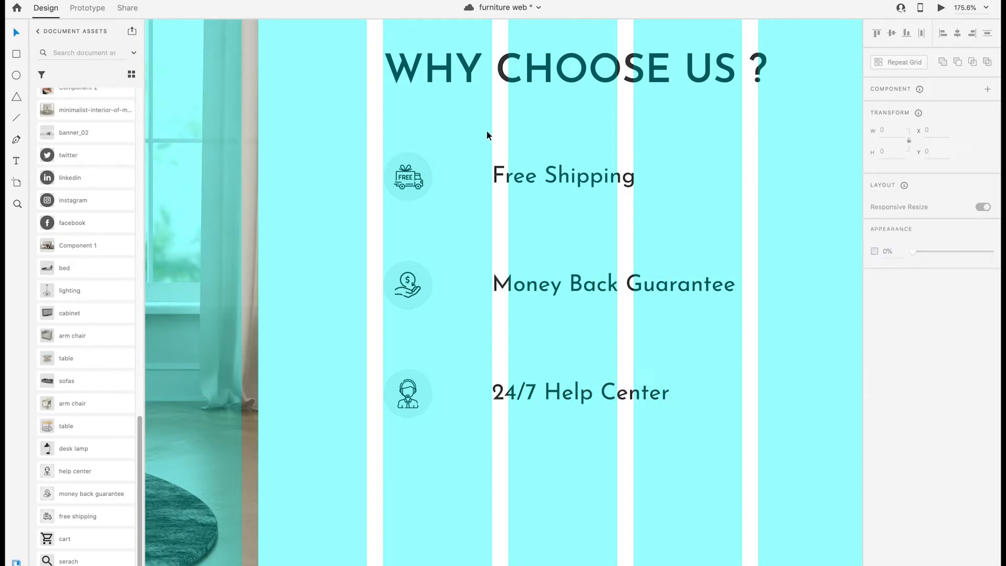
Step: Draw a full-width rectangle about 1920 by 809 px below the "WHY CHOOSE US ?" section for the footer
scroll(486, 130, "down", 5)
key("r")
mouse_move(342, 266)
left_mouse_down()
mouse_move(755, 447)
mouse_move(777, 447)
left_mouse_up()
key("v")
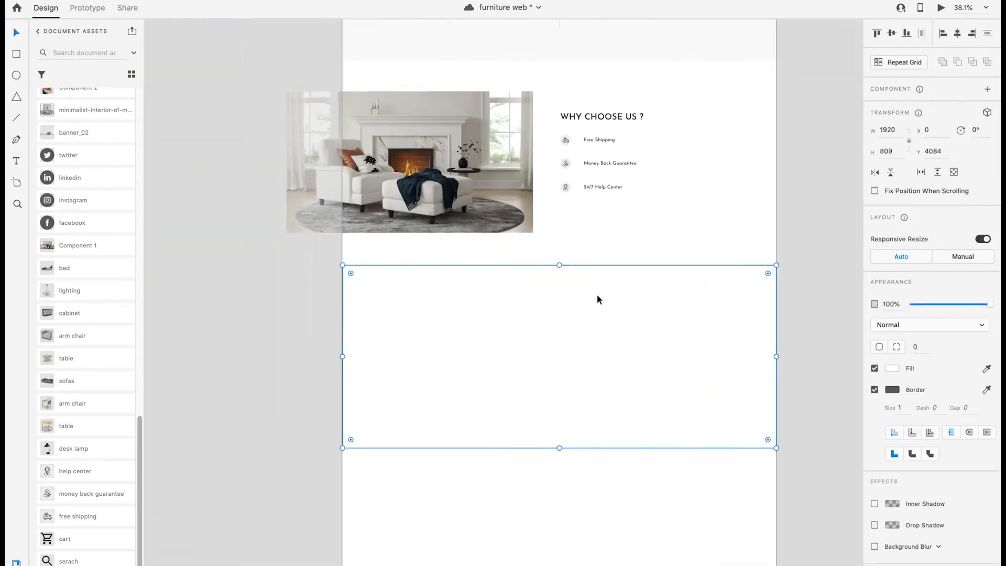
Step: With the layout grid shown, shift the living room image and "WHY CHOOSE US ?" content right until the image meets the artboard's left edge
scroll(597, 294, "up", 3)
key("super+shift+apostrophe")
left_click_drag(659, 328, 472, 251)
left_click_drag(469, 295, 524, 306)
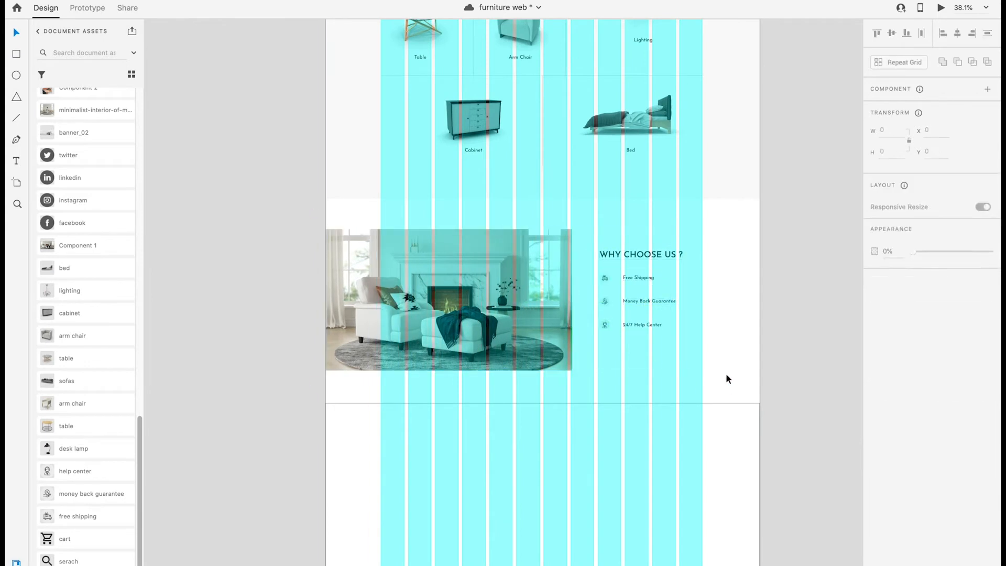
Step: Fill the footer rectangle with the #414141 document colour and reduce its height to about 624 px
scroll(474, 299, "down", 3)
left_click(474, 300)
scroll(103, 362, "up", 10)
scroll(104, 363, "up", 5)
left_click(47, 162)
left_click_drag(535, 481, 538, 427)
scroll(538, 419, "down", 3)
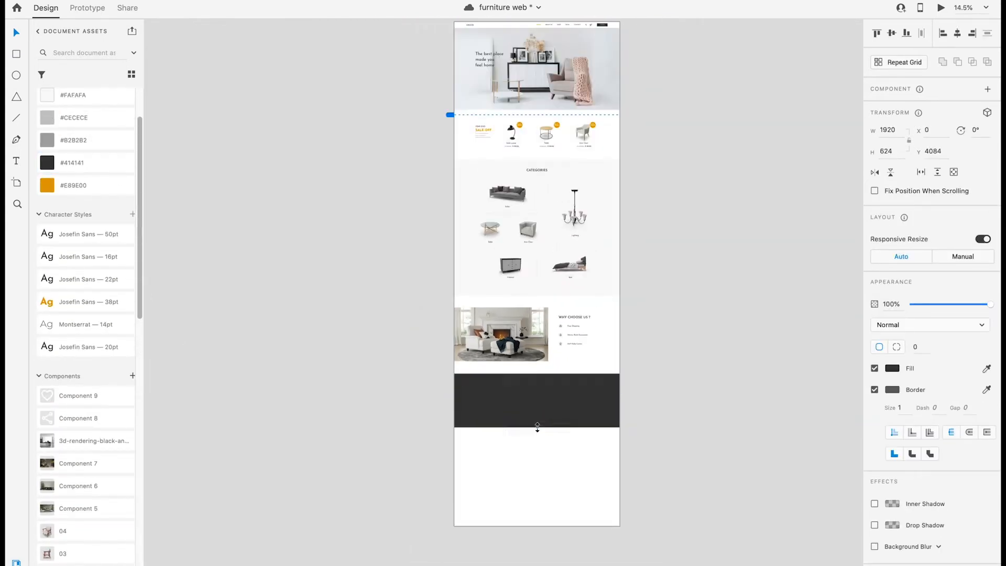
Step: Shorten the artboard so it ends at the bottom edge of the dark footer rectangle
left_click_drag(478, 41, 473, 70)
left_click(459, 46)
left_click_drag(533, 555, 539, 456)
left_click(535, 480)
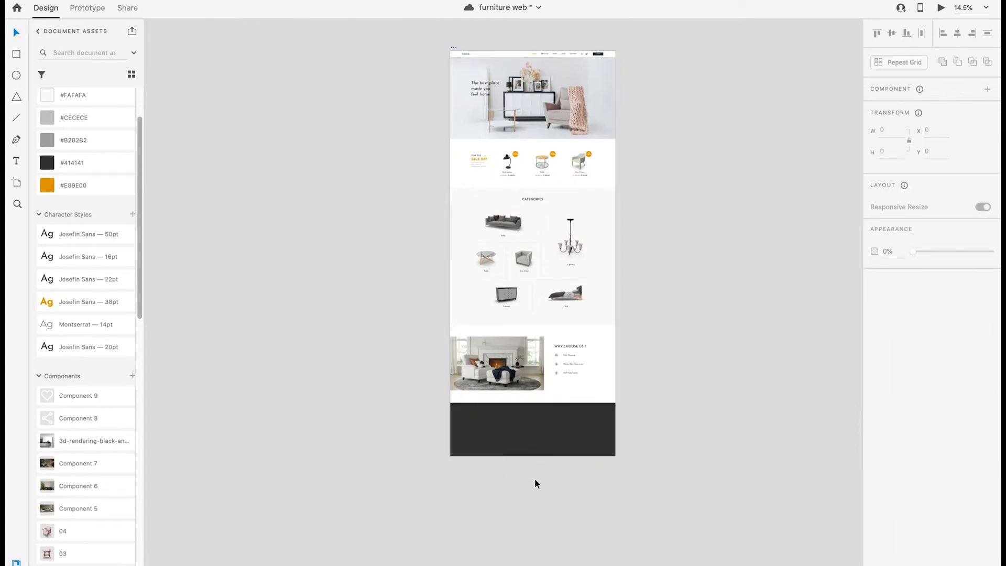
Step: Place the DECOR logo component in the footer at X 244, Y 4186, on the first grid column, and fill it white
scroll(535, 479, "up", 5)
scroll(81, 505, "down", 10)
left_click_drag(69, 564, 429, 367)
left_click(892, 337)
left_click(751, 266)
left_click(273, 393)
Step: Copy the sale section's lorem ipsum paragraph below the footer logo and make it Regular weight and white
scroll(428, 366, "up", 5)
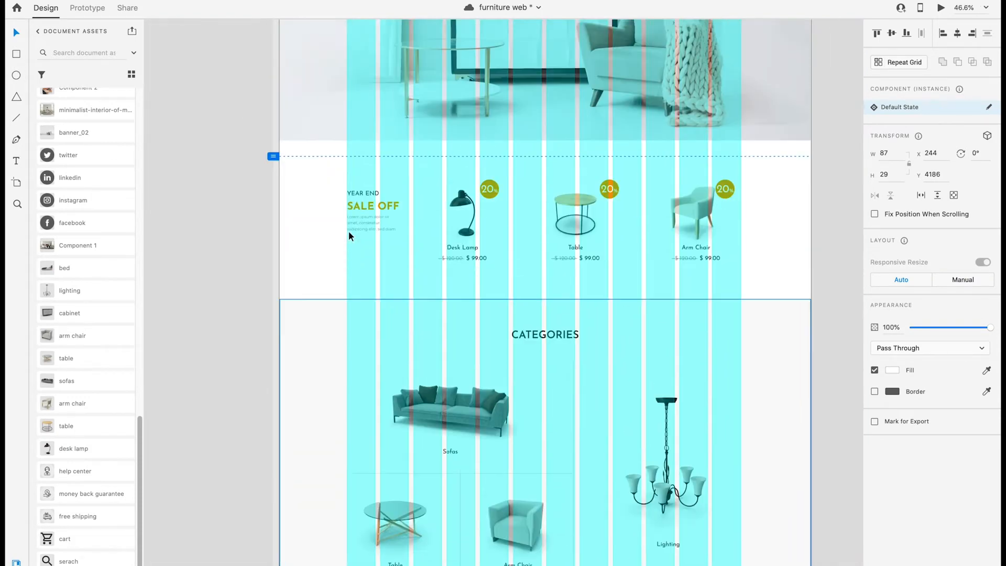
scroll(348, 231, "up", 2)
left_click(361, 272)
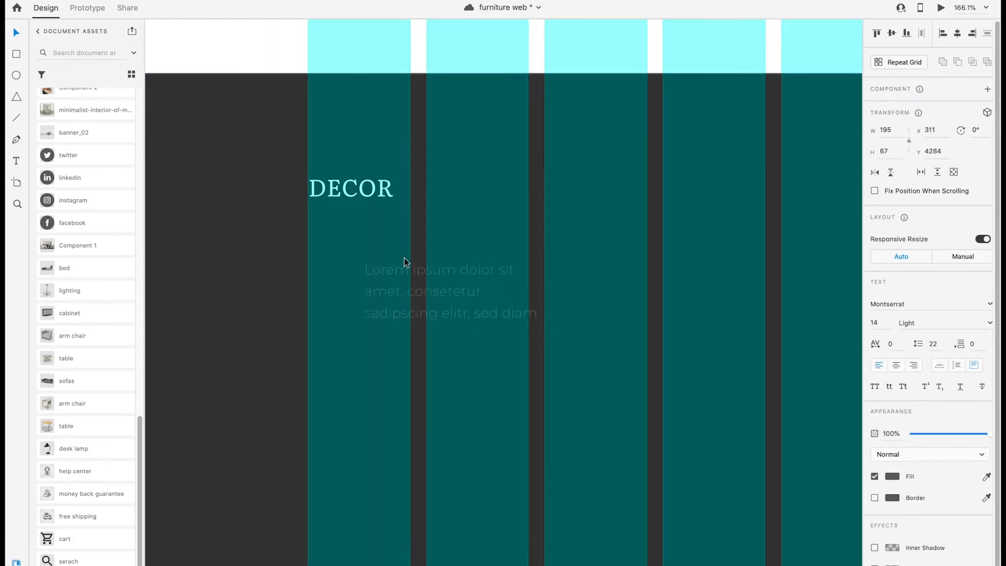
left_click(404, 257)
left_click(943, 323)
left_click(922, 342)
key("shift+super+apostrophe")
left_click(893, 477)
left_click_drag(786, 425, 740, 376)
left_click(426, 232)
key("shift+Down")
Step: Place the four social media icons below the footer paragraph and set an orange "Company" heading level with the DECOR logo
left_click_drag(110, 171, 347, 447)
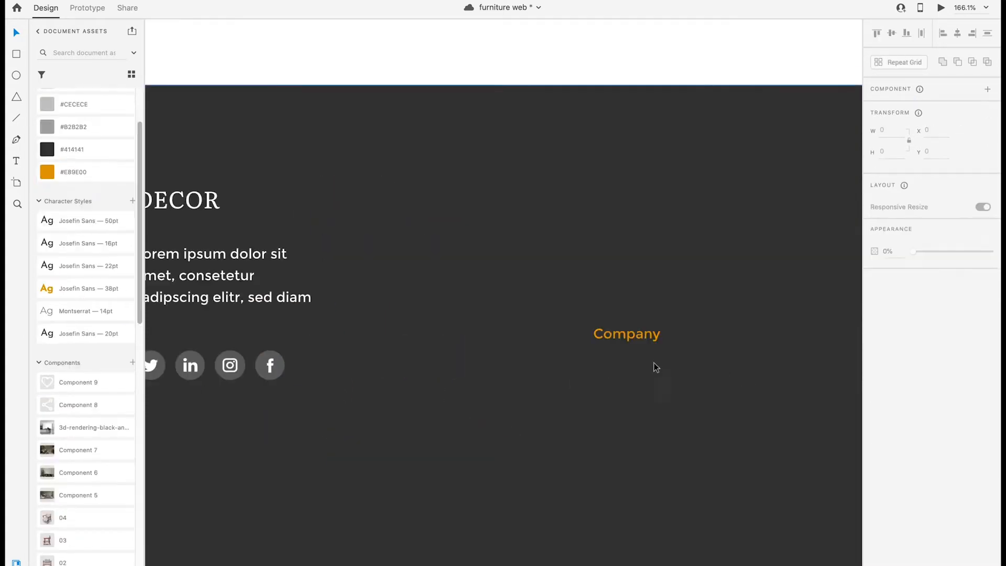
left_click_drag(646, 338, 594, 208)
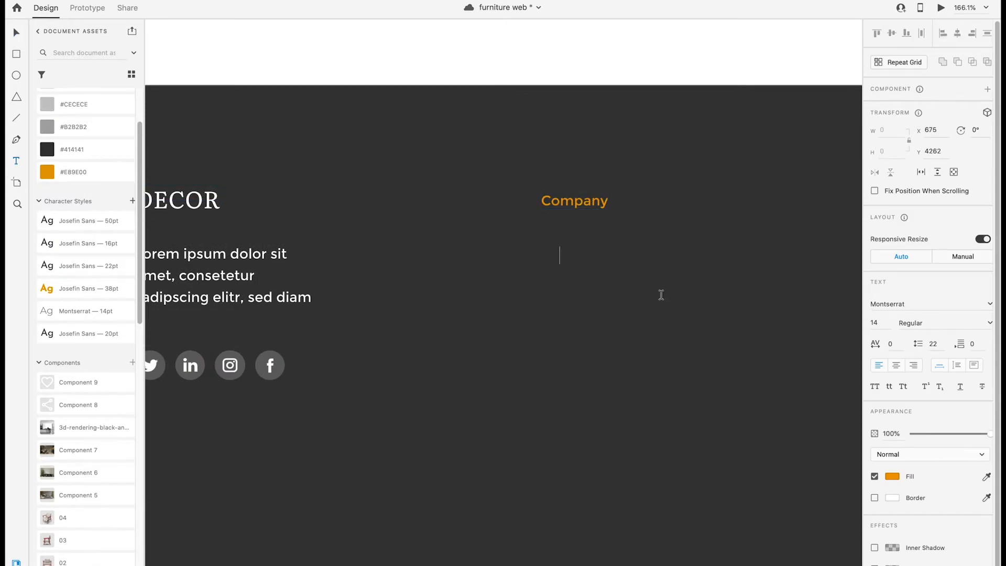
Step: Add a white 12 pt "Profile" entry below the Company heading, aligned to the heading's left edge
left_click(892, 476)
left_click(745, 405)
left_click(881, 321)
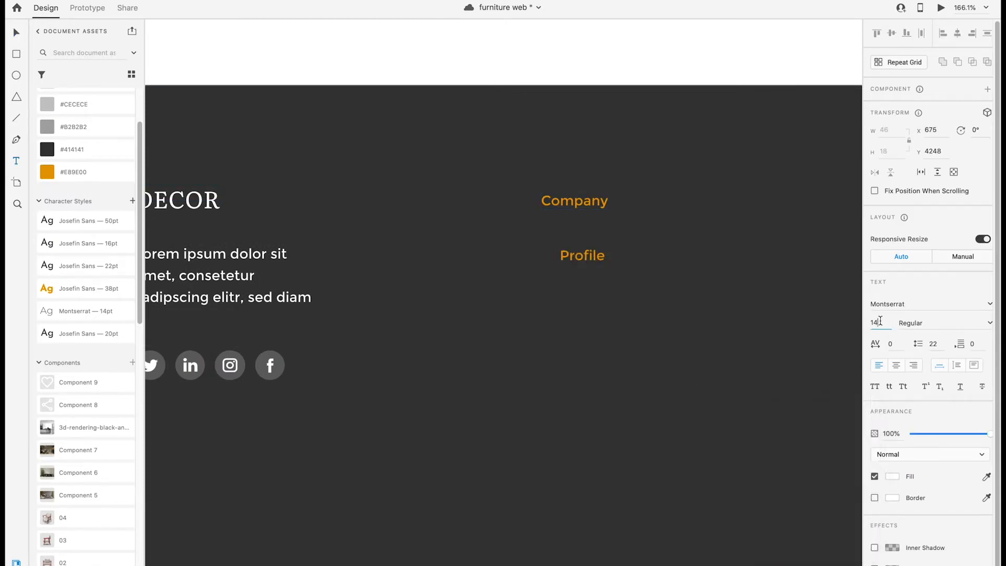
left_click(893, 476)
left_click(751, 405)
left_click(16, 33)
left_click(943, 33)
left_click(634, 262)
Step: Repeat the Profile entry downward as a four-item Repeat Grid and change the copies to "About", "Contact" and "Address"
left_click(572, 260)
left_click(905, 62)
left_click_drag(561, 264, 575, 284)
left_click_drag(569, 463, 572, 397)
double_click(566, 298)
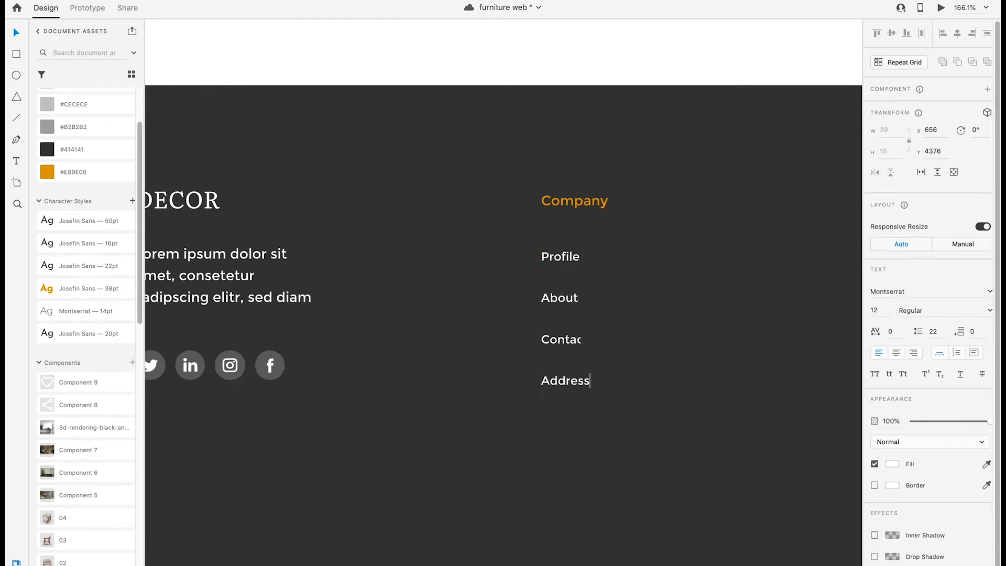
left_click(375, 291)
Step: Set the Company heading in all caps and duplicate the heading with its link list to the right
left_click(564, 205)
left_click(874, 387)
left_click(562, 257)
left_click(570, 201, "shift")
left_click_drag(566, 202, 774, 202, "alt")
Step: Retitle the copied column "RETURS" and change its first two entries to "FAQs" and "Size Guide"
double_click(809, 202)
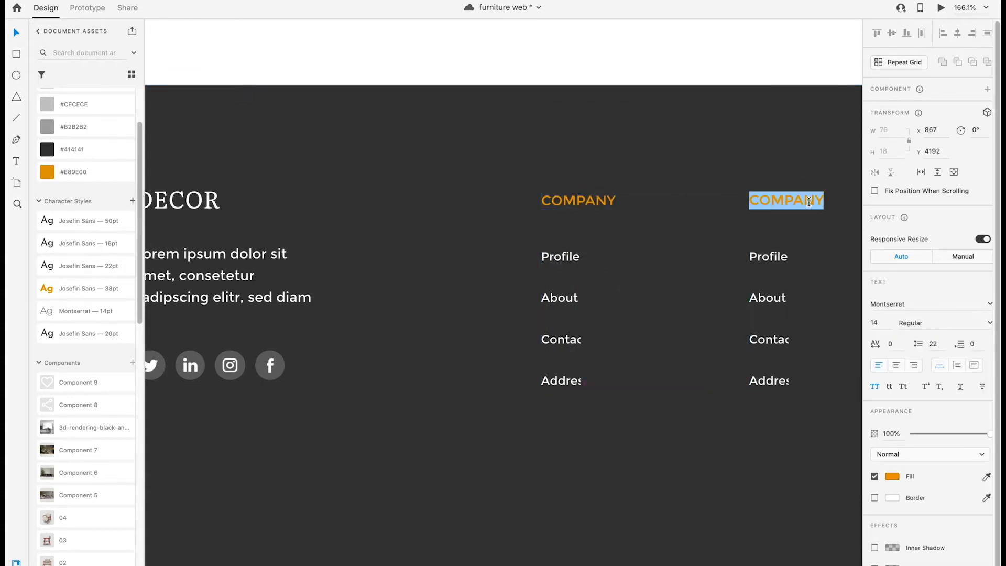
double_click(776, 257)
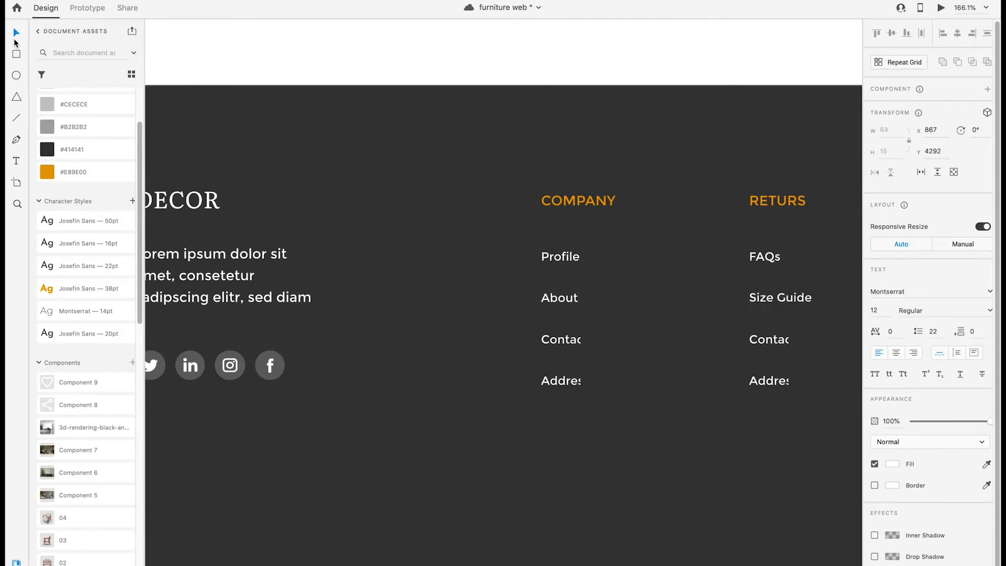
Step: Widen the cells of both footer link lists so their entries, including "About Us" and "Size Guide", fit in full
left_click(559, 297)
left_click_drag(580, 314, 599, 315)
left_click(733, 381)
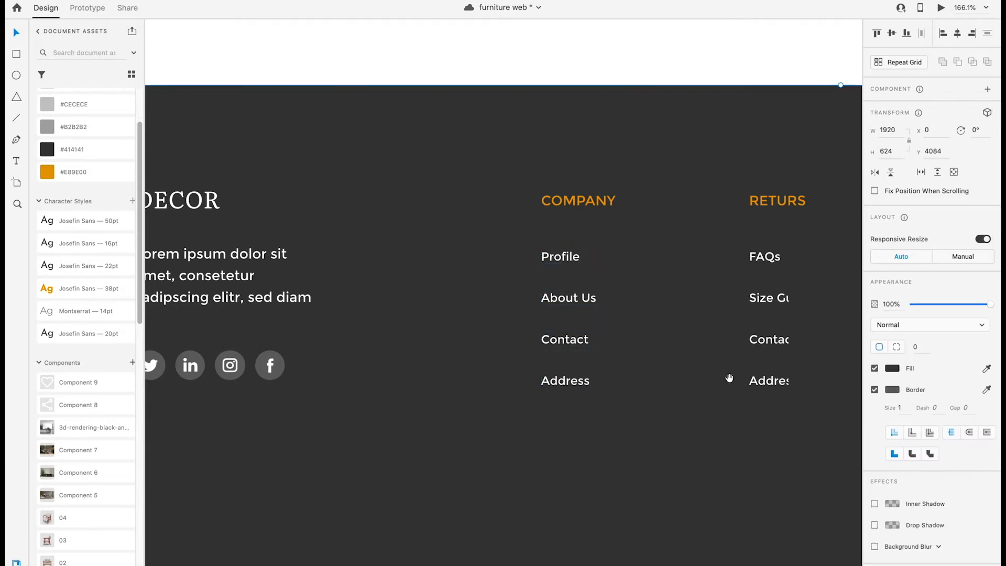
scroll(732, 382, "right", 3)
left_click(629, 306)
left_click_drag(646, 324, 670, 324)
Step: Remove the fourth entry of the RETURS list and change the third to "Contact Us"
double_click(631, 387)
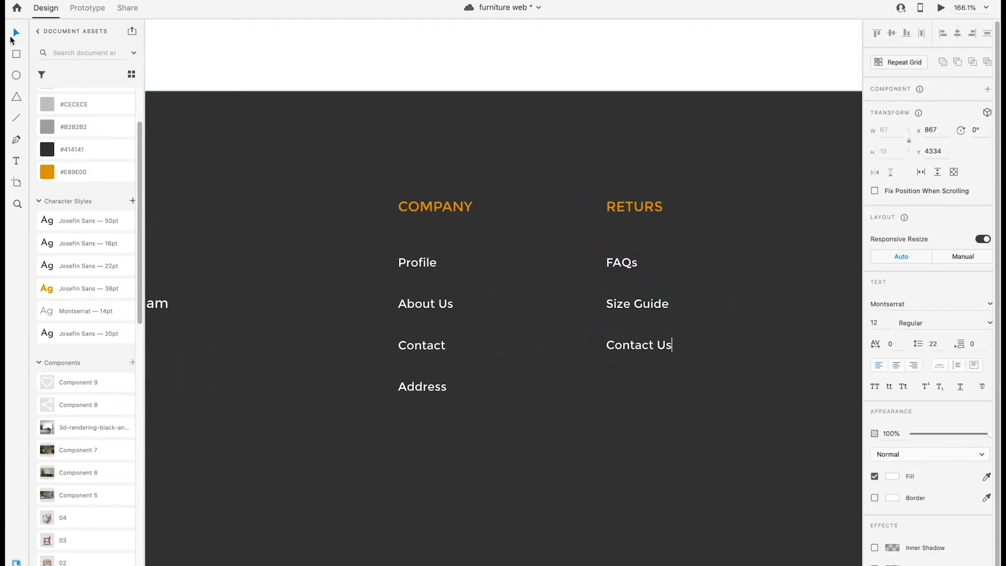
left_click(231, 64)
Step: Group the two footer link columns and move the group right, level with the footer logo
scroll(231, 64, "down", 10)
scroll(231, 64, "up", 2)
left_click_drag(539, 350, 343, 151)
left_click(343, 157, "shift")
key("super+g")
left_click_drag(365, 201, 446, 175)
double_click(449, 190)
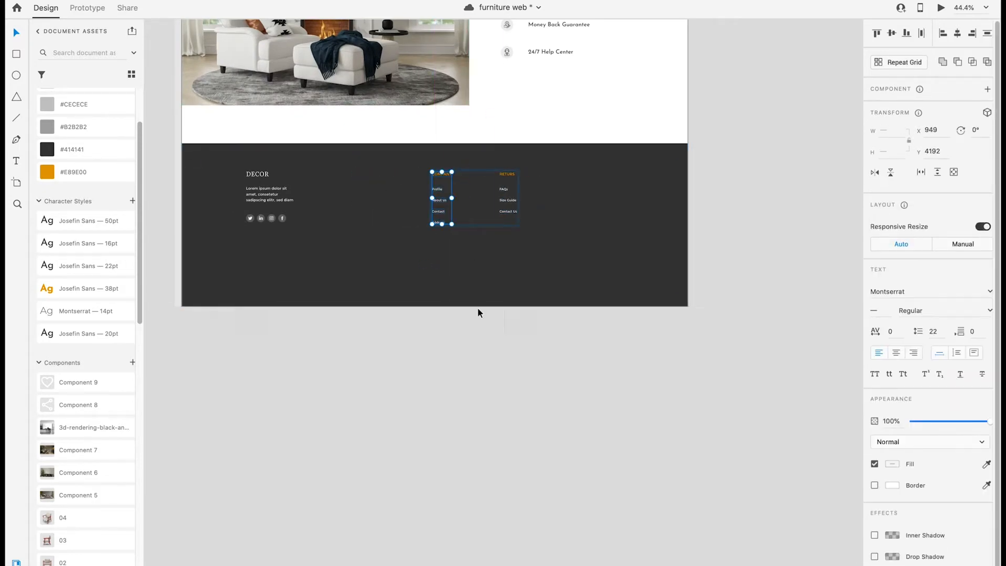
left_click(477, 308)
Step: Show the layout grid and move the grouped footer link columns onto a grid column at X 964
left_click_drag(591, 345, 418, 162)
left_click(617, 328)
key("shift+super+apostrophe")
mouse_move(509, 200)
left_mouse_down()
mouse_move(540, 200)
mouse_move(513, 196)
left_mouse_up()
left_click_drag(555, 331, 494, 152)
left_click(703, 216)
left_click(510, 188)
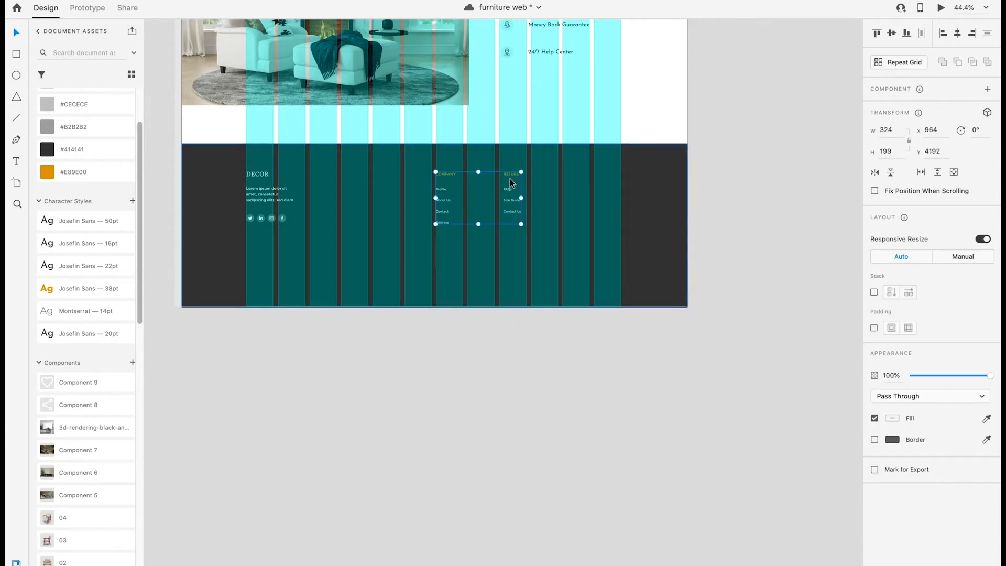
Step: Ungroup the footer link columns and move the RETURS column onto a grid column at X 1204
right_click(514, 174)
left_click(538, 308)
left_click_drag(564, 346, 494, 159)
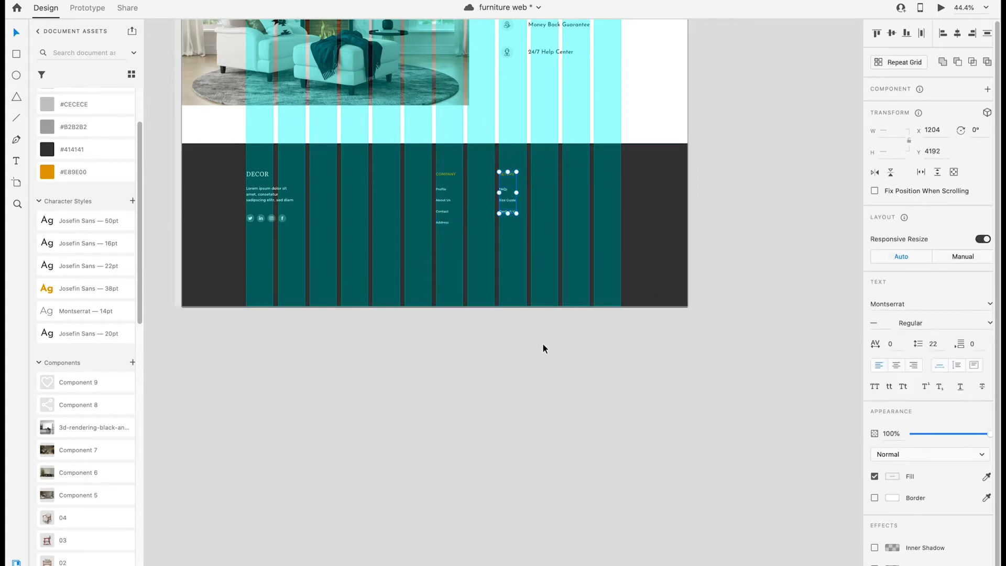
left_click(442, 254)
Step: Shorten the footer rectangle and the artboard so both end a little below the footer links
key("super+minus")
scroll(441, 253, "down", 3)
left_click(389, 99)
left_click_drag(452, 418, 454, 407)
left_click(463, 427)
scroll(463, 426, "up", 4)
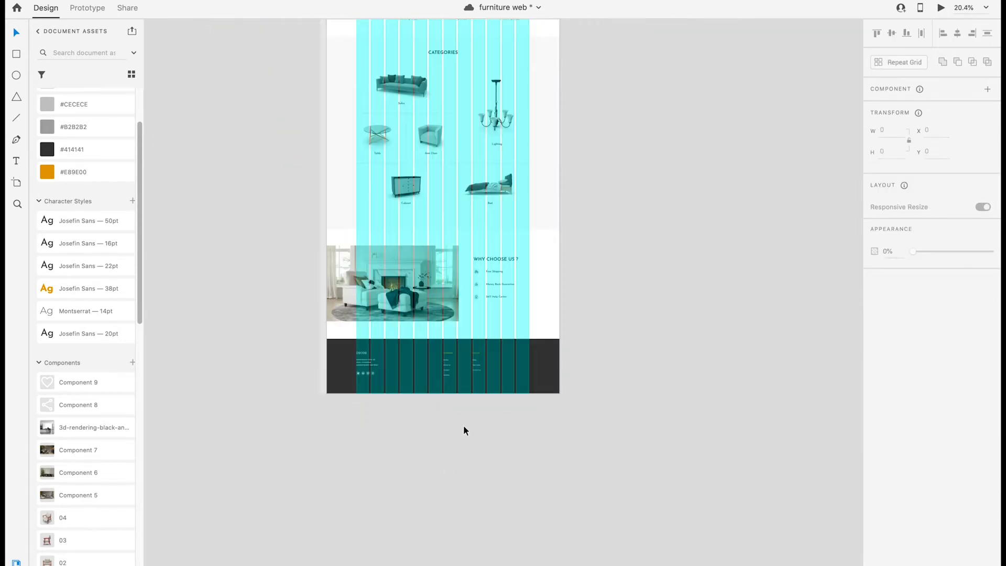
Step: Hide the layout grid and duplicate the Web 1920 – 6 artboard to its right
key("shift+super+apostrophe")
scroll(463, 426, "down", 2)
scroll(464, 425, "up", 4)
scroll(627, 333, "down", 1)
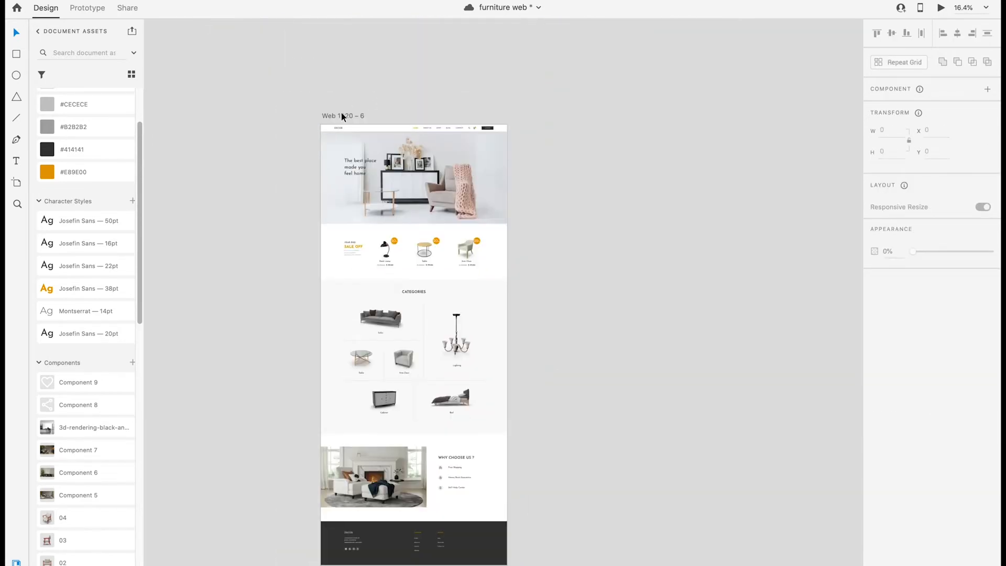
left_click_drag(342, 115, 599, 114)
left_click(530, 128)
left_click_drag(530, 129, 406, 123)
Step: Place the banner_02 component over the hero area of Web 1920 – 7, fitted below the header
scroll(75, 513, "down", 10)
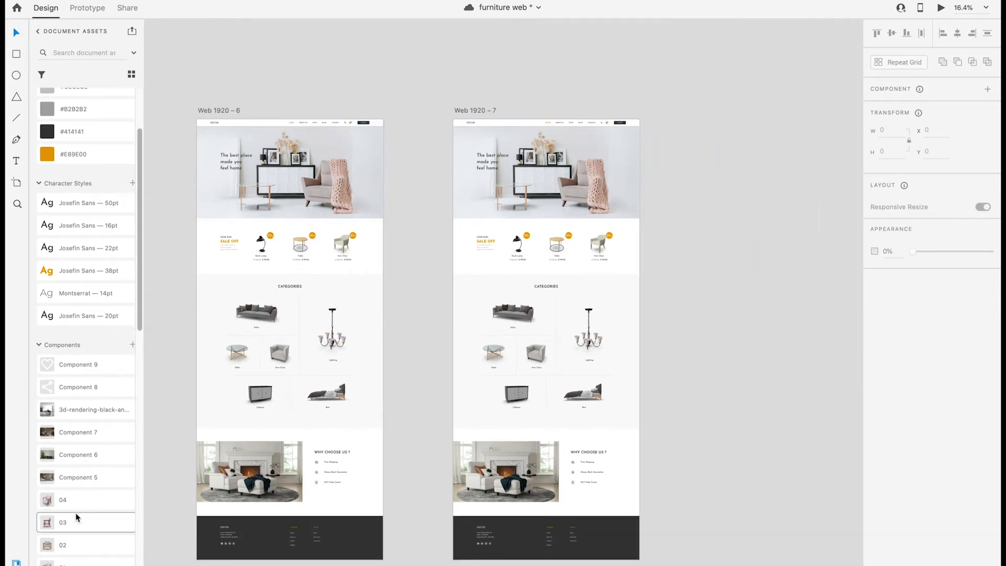
left_click_drag(74, 394, 739, 248)
left_click_drag(675, 239, 537, 346)
left_click_drag(681, 386, 387, 268)
scroll(430, 298, "up", 3)
left_click_drag(601, 290, 604, 268)
scroll(491, 339, "left", 7)
left_click_drag(486, 291, 486, 283)
left_click(571, 302)
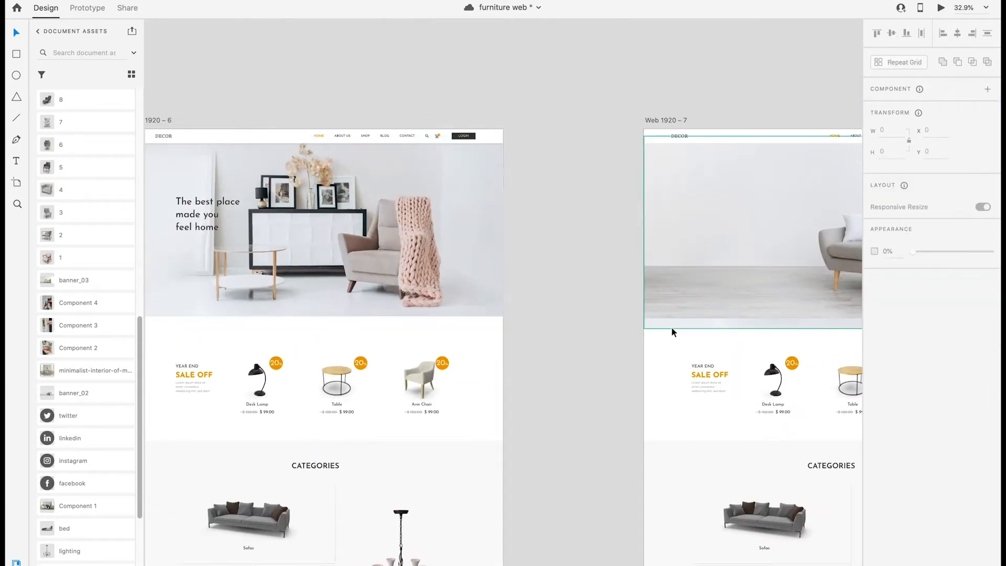
Step: Delete the old hero image lying behind the new banner on Web 1920 – 7
left_click(671, 326)
key("Delete")
mouse_move(534, 317)
left_mouse_down()
mouse_move(613, 310)
mouse_move(525, 316)
left_mouse_up()
Step: Try aligning the new hero banner vertically to the middle
left_click(681, 230)
left_click(892, 34)
key("super+z")
left_click(573, 170)
Step: Move the sections below the hero on Web 1920 – 6 up to reduce the gap under the hero image
scroll(558, 192, "down", 8)
left_click_drag(580, 419, 487, 202)
left_click_drag(495, 210, 496, 204)
left_click(564, 335)
Step: Shorten the Web 1920 – 6 artboard so it ends at the footer's bottom edge
scroll(564, 334, "up", 4)
scroll(542, 314, "up", 2)
left_click(350, 70)
scroll(398, 262, "down", 2)
left_click_drag(438, 541, 438, 532)
left_click(561, 408)
Step: Send the new hero banner on Web 1920 – 7 behind the hero text
scroll(472, 325, "right", 5)
scroll(404, 260, "up", 2)
scroll(404, 260, "up", 3)
right_click(469, 231)
left_click(485, 456)
Step: Change the hero heading on Web 1920 – 7 to "About Our Brand"
double_click(453, 173)
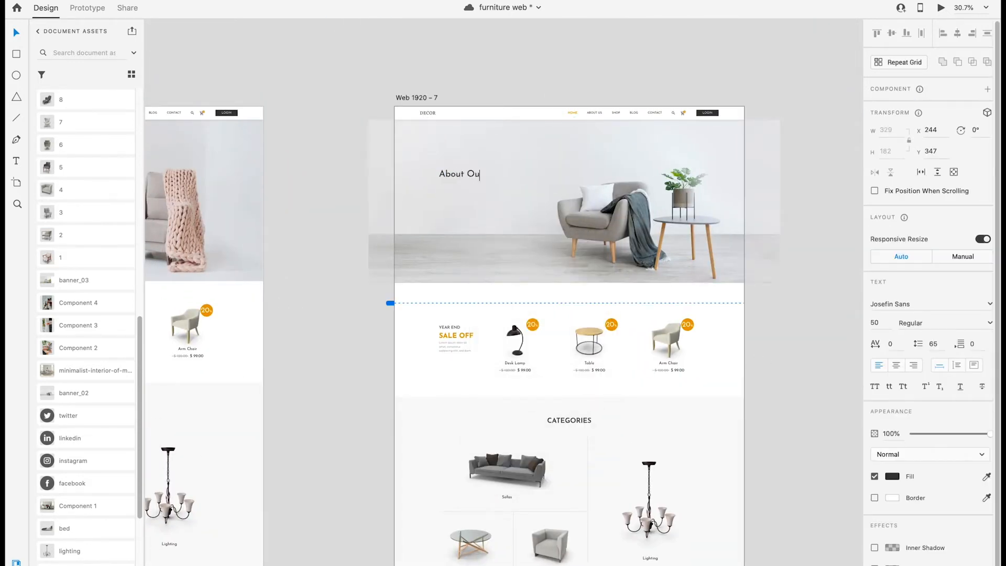
left_click(571, 73)
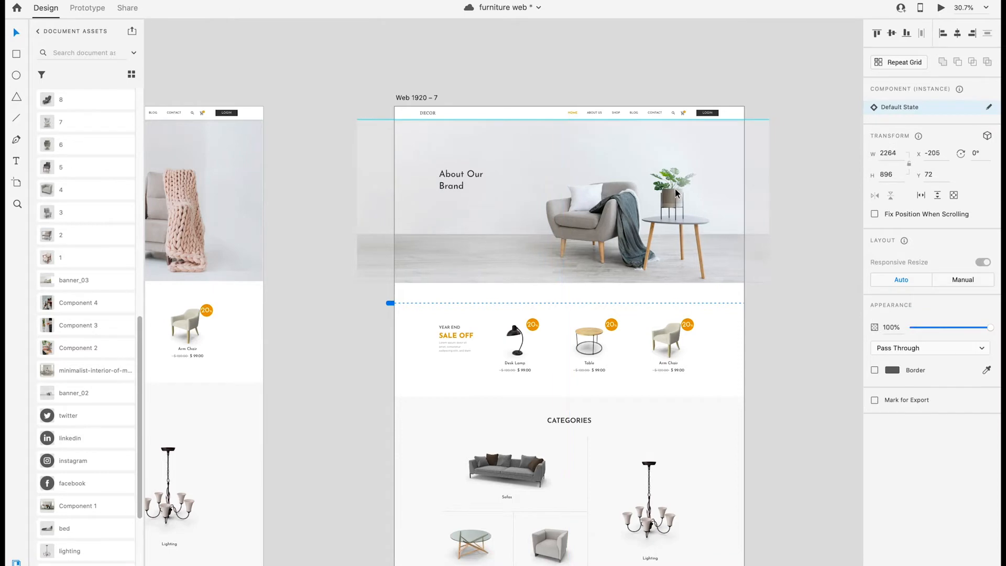
Step: Place a copy of the Lorem ipsum paragraph under the "About Our Brand" heading on Web 1920 – 7
left_click(575, 81)
mouse_move(404, 248)
left_mouse_down()
mouse_move(629, 290)
mouse_move(407, 245)
left_mouse_up()
left_click_drag(440, 431, 454, 286)
left_click_drag(451, 101, 398, 315)
scroll(398, 315, "up", 3)
left_click(467, 565)
left_click_drag(466, 563, 473, 302)
scroll(140, 264, "up", 5)
Step: Restyle the hero paragraph in Josefin Sans Regular with the fill colour #414141
left_click(115, 274)
left_click(990, 323)
left_click(953, 333)
left_click(894, 477)
type("414141")
key("Return")
Step: Apply the Josefin Sans 20pt style to the hero paragraph, set its line spacing to 30, and fit its text box to five lines
left_click_drag(500, 313, 602, 360)
left_click(104, 319)
type("30")
key("Return")
left_click_drag(518, 360, 519, 339)
left_click_drag(601, 314, 567, 313)
Step: Put the "About Our Brand" heading on a single line, move the paragraph close beneath it, and widen the paragraph box to about 447
left_click(502, 269)
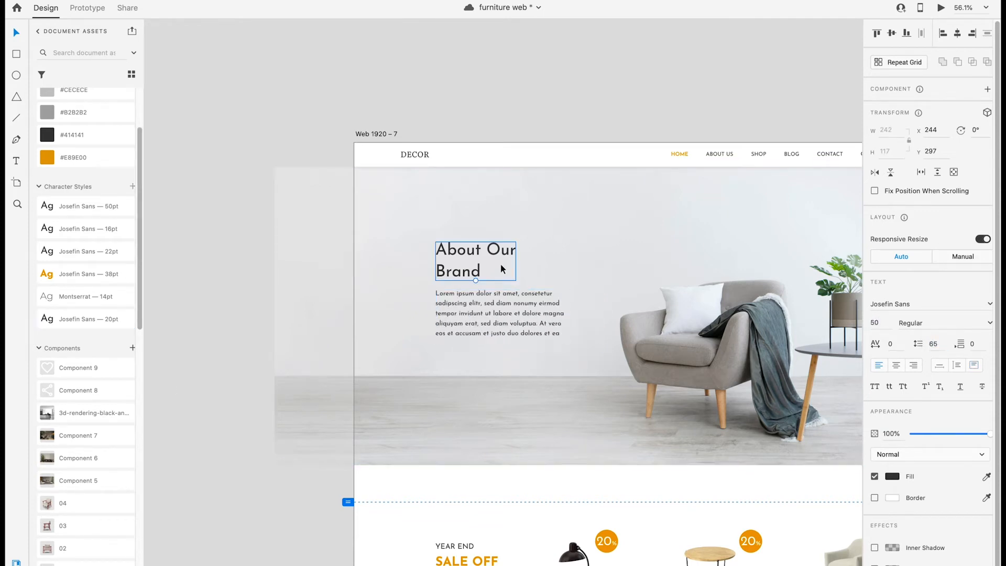
left_click_drag(476, 257, 477, 271)
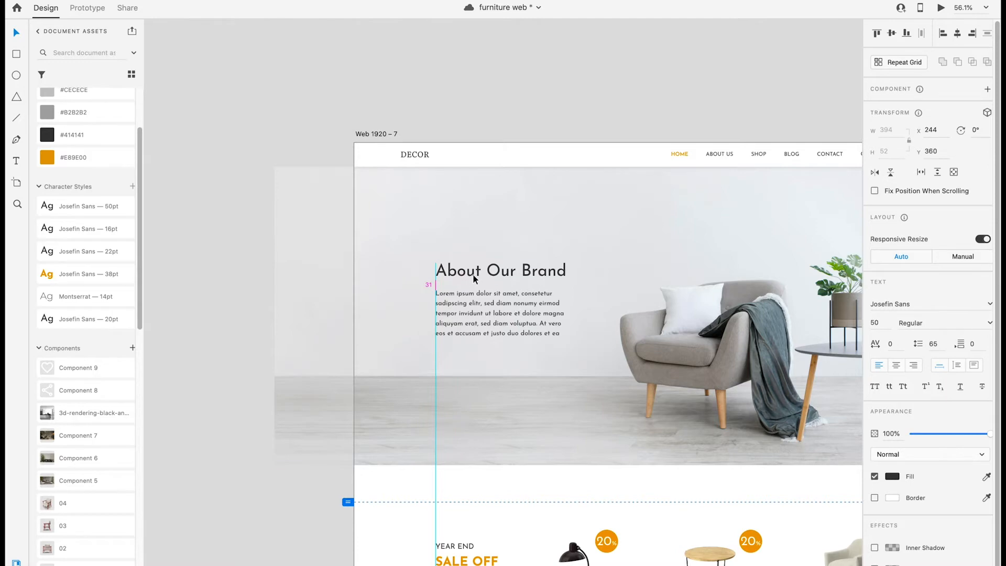
left_click_drag(488, 310, 502, 346)
left_click_drag(566, 316, 594, 315)
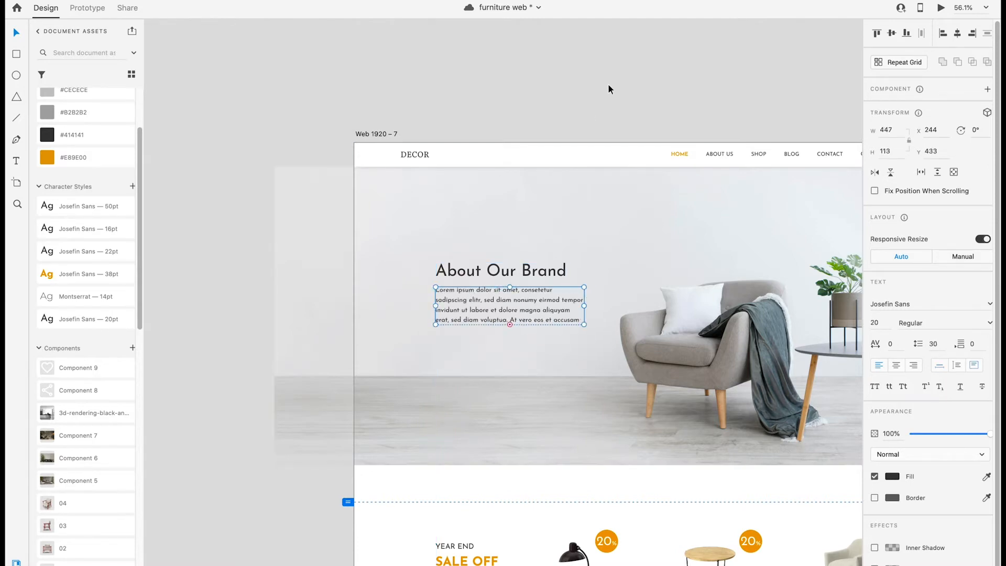
left_click(609, 88)
Step: Delete the year-end sale products section from Web 1920 – 7
scroll(609, 88, "down", 5)
scroll(609, 88, "down", 3)
left_click_drag(394, 188, 701, 268)
key("Delete")
Step: Move the CATEGORIES heading and its grey background up against the hero image, and shorten the background
left_click_drag(418, 257, 661, 306)
left_click_drag(662, 302, 662, 190)
left_click(566, 428)
left_click_drag(566, 443, 566, 249)
Step: Delete the category images, labels and dividers, and extend the section's grey background slightly downward
left_click_drag(711, 520, 404, 299)
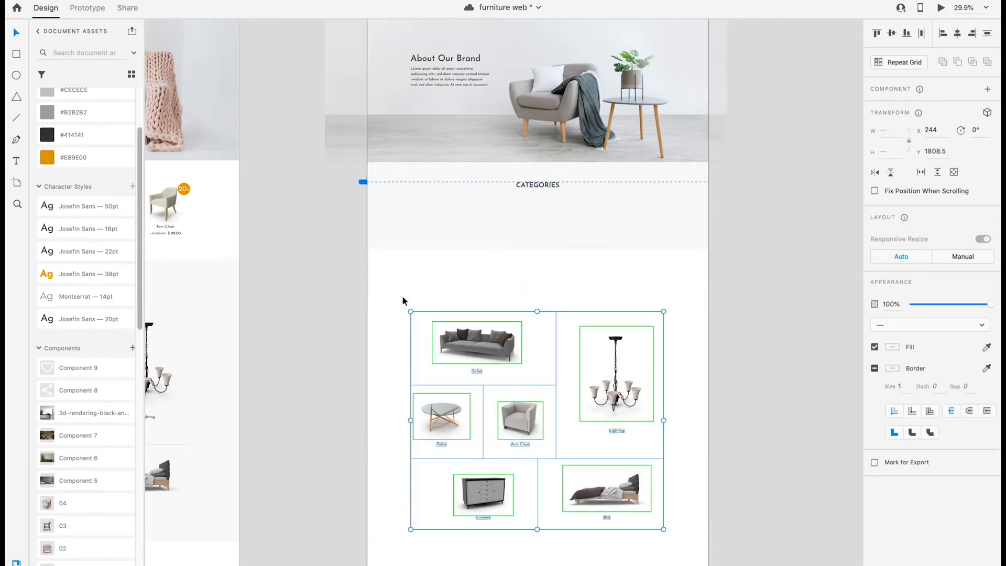
key("Delete")
left_click(524, 225)
left_click_drag(538, 249, 538, 273)
left_click(534, 315)
Step: Copy the hero paragraph below the CATEGORIES heading as a wider, centred text block with line spacing 40
double_click(477, 85)
left_click_drag(477, 86, 558, 208)
left_click(896, 365)
scroll(549, 253, "up", 5)
scroll(549, 254, "up", 2)
type("40")
key("Return")
left_click_drag(643, 222, 612, 212)
left_click(530, 175, "shift")
left_click(957, 33)
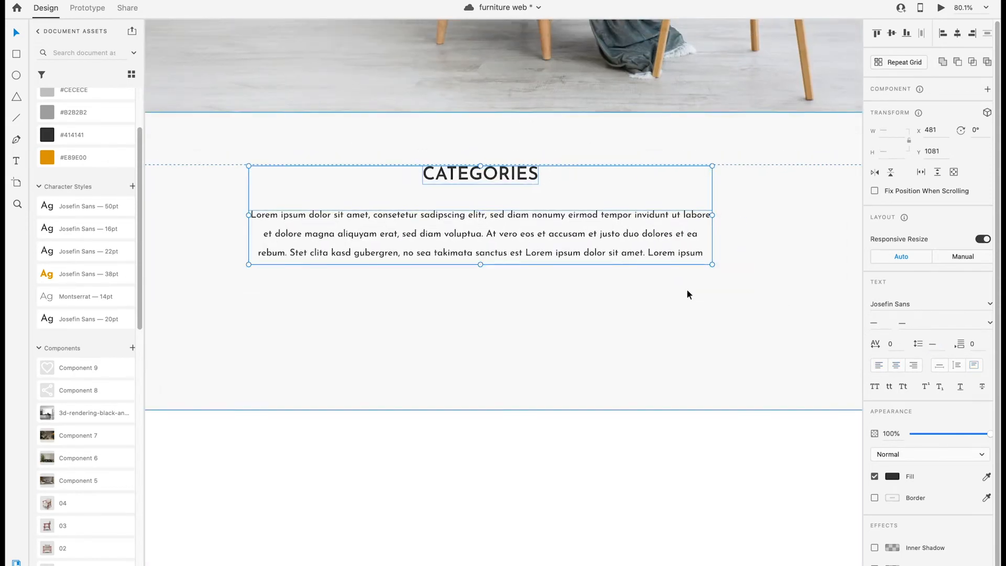
Step: Move the CATEGORIES heading down closer to its paragraph, change it to "OVERVIEW", and centre it
left_click_drag(529, 176, 529, 203)
double_click(529, 202)
type("OVER")
left_click(474, 262, "shift")
left_click(957, 34)
Step: Shorten the grey background of the Overview section to reduce the space below the paragraph
left_click(514, 401)
left_click_drag(477, 410, 515, 345)
left_click(505, 406)
scroll(505, 406, "down", 5)
scroll(504, 406, "down", 2)
left_click(513, 339)
left_click(540, 385)
Step: Place the dining-room image from the assets directly below the Overview section, flush with the artboard's right edge
scroll(521, 313, "down", 5)
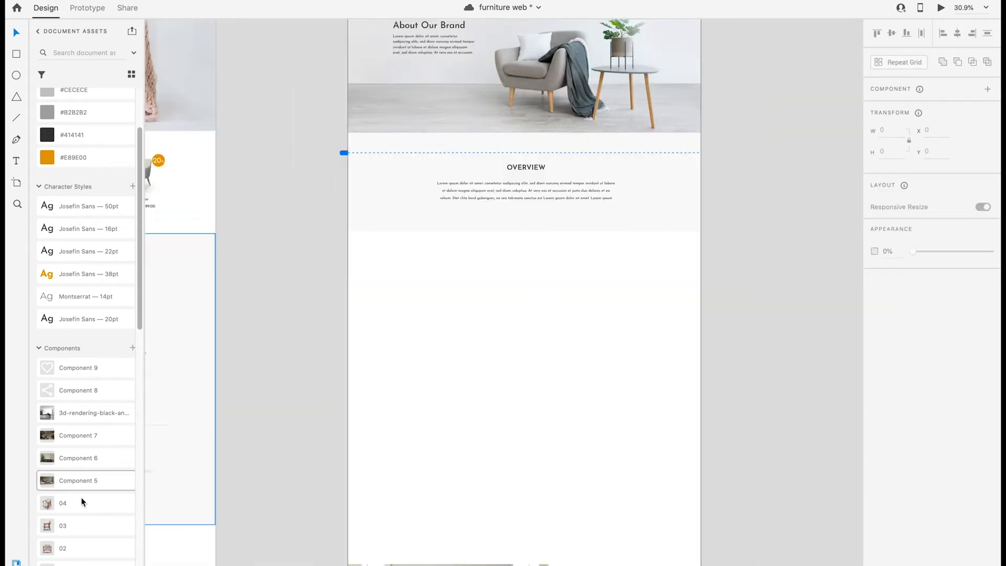
scroll(81, 498, "down", 10)
left_click_drag(103, 471, 516, 343)
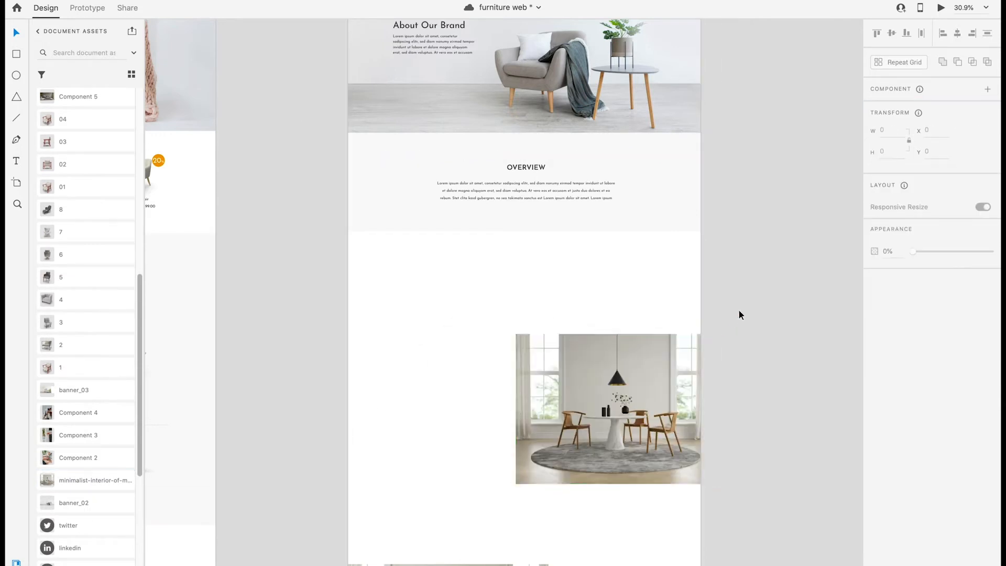
left_click_drag(634, 403, 619, 300)
Step: Copy the OVERVIEW heading and paragraph to the left of the dining-room image, using the layout grid for alignment
left_click(534, 168)
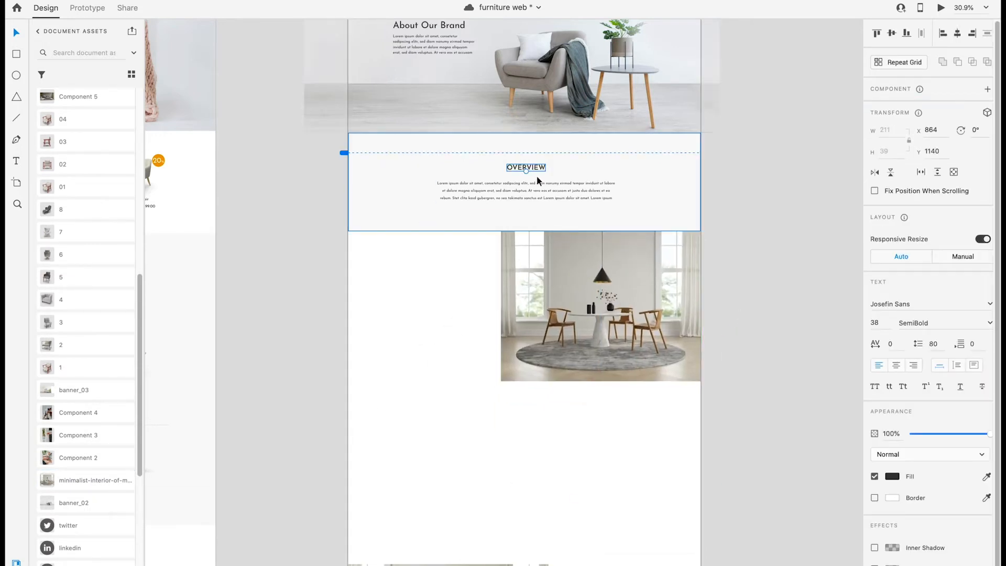
left_click_drag(538, 181, 383, 239, "alt")
scroll(477, 282, "up", 4)
key("shift+super+apostrophe")
left_click(474, 278)
Step: Change the copied heading to "Carefully Considered details" on two lines, and move the copied paragraph down out of its way
double_click(382, 238)
key("BackSpace")
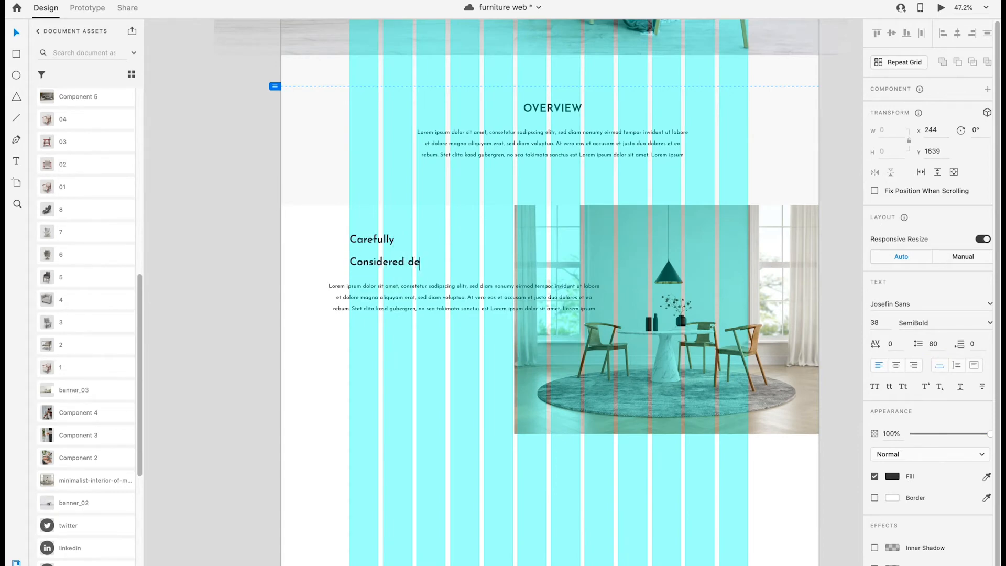
left_click(14, 33)
left_click_drag(379, 285, 419, 342)
key("shift+super+apostrophe")
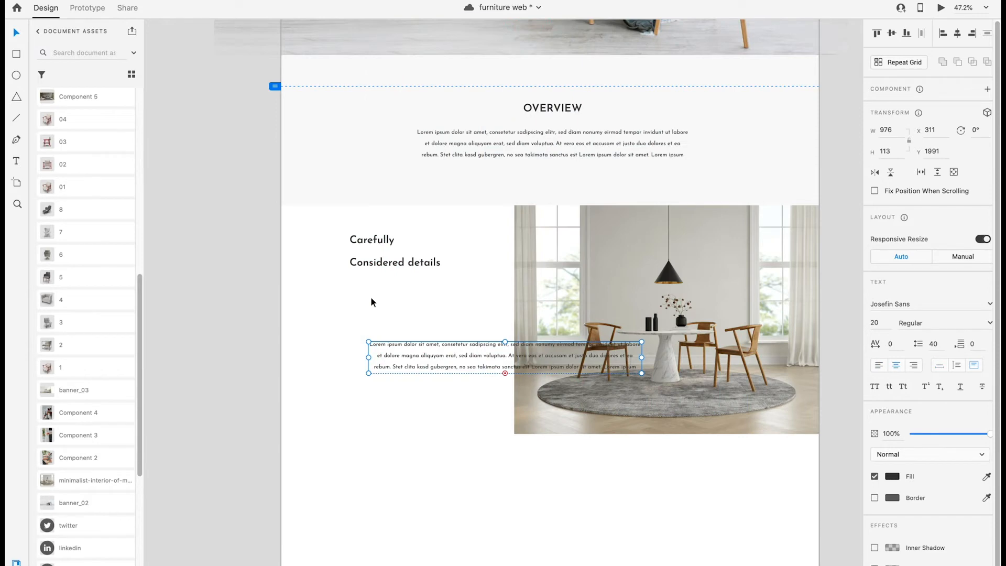
Step: Complete the heading as "Carefully considered details & combination of beauty" on four lines, capitalizing only the first word
scroll(378, 283, "up", 5)
double_click(487, 241)
left_click(540, 243)
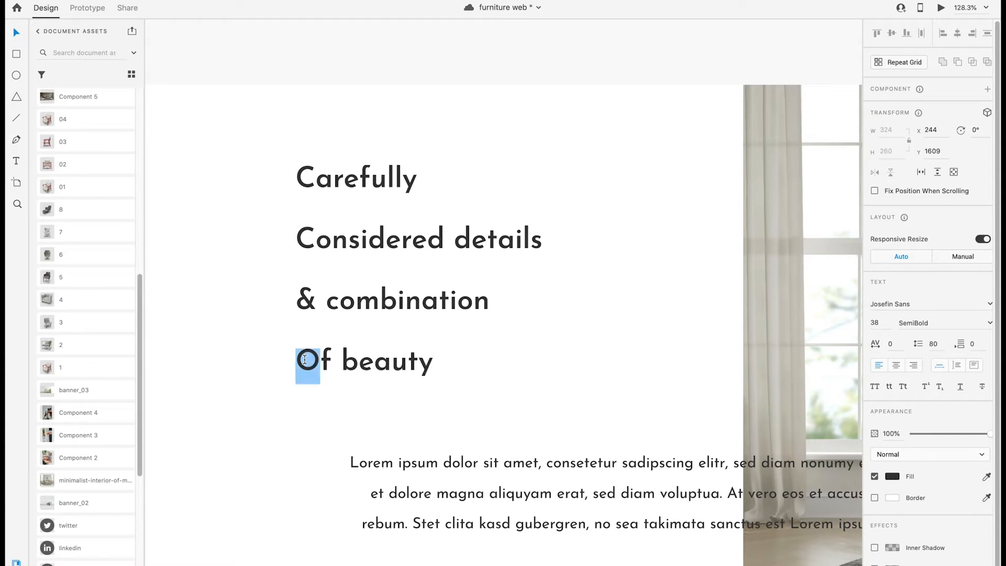
type("c")
key("Escape")
Step: Set the four-line heading to Regular weight with line spacing 60
left_click(943, 323)
left_click(934, 349)
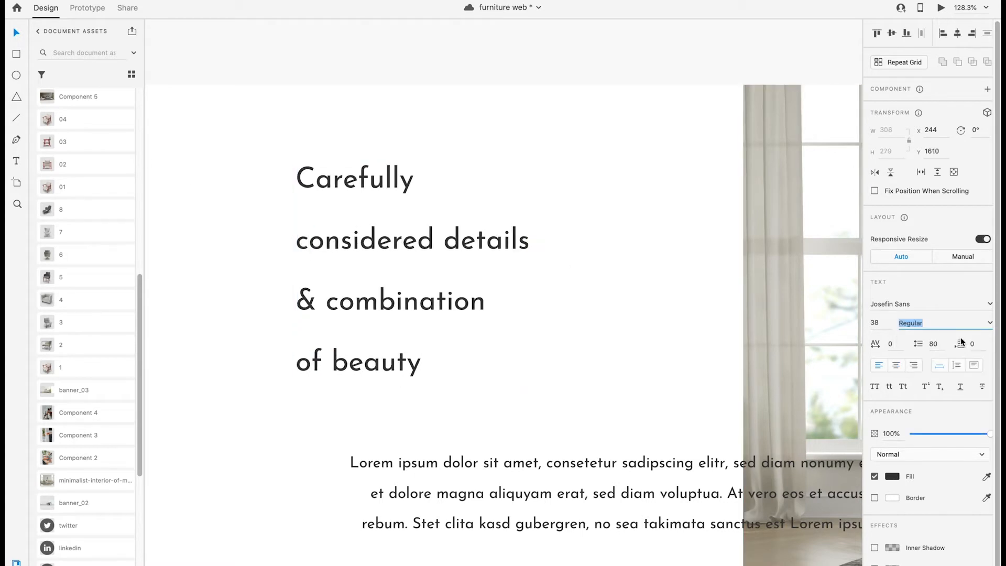
key("Return")
Step: Left-align the paragraph, narrow its text box, and position it directly under the four-line heading
left_click_drag(557, 468, 505, 369)
left_click(879, 365)
left_click_drag(855, 409, 702, 400)
left_click_drag(800, 390, 290, 387)
left_click_drag(317, 433, 570, 415)
left_click(570, 415)
scroll(570, 415, "down", 5)
scroll(570, 415, "right", 3)
Step: Set the four-line heading's line spacing to 55 and widen the paragraph below it to about 365
left_click(404, 309)
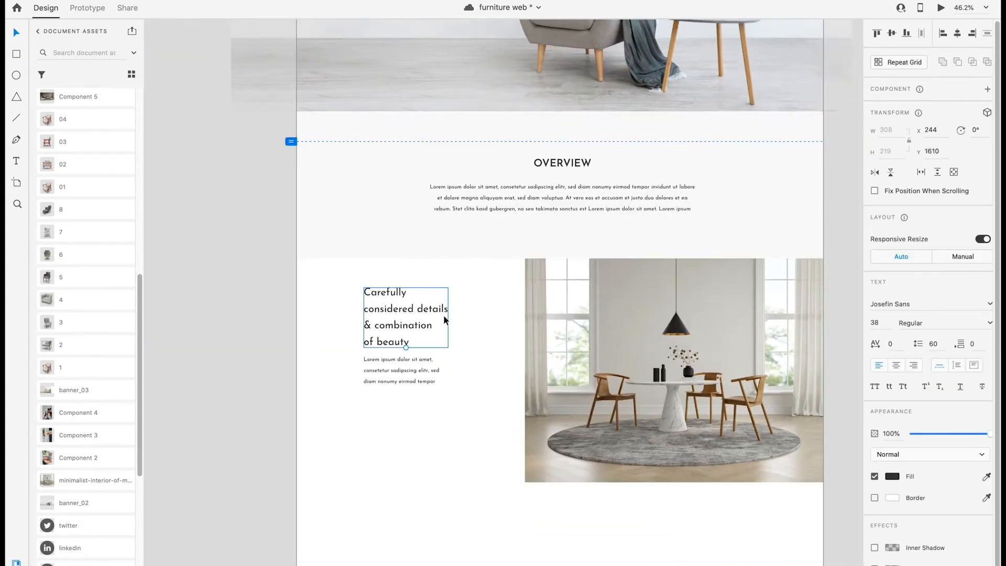
type("50")
key("Return")
type("5")
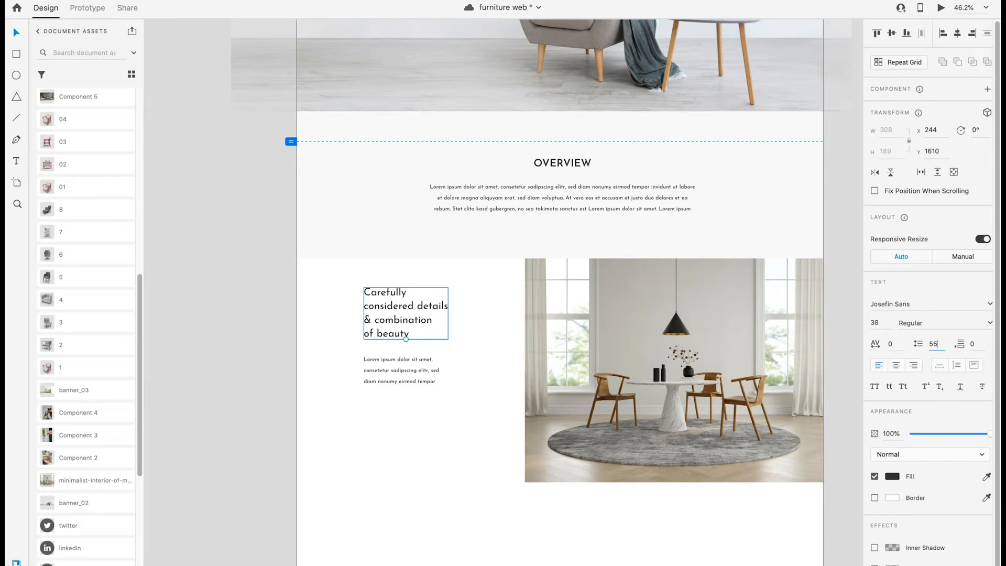
type("5")
key("Return")
left_click(444, 372)
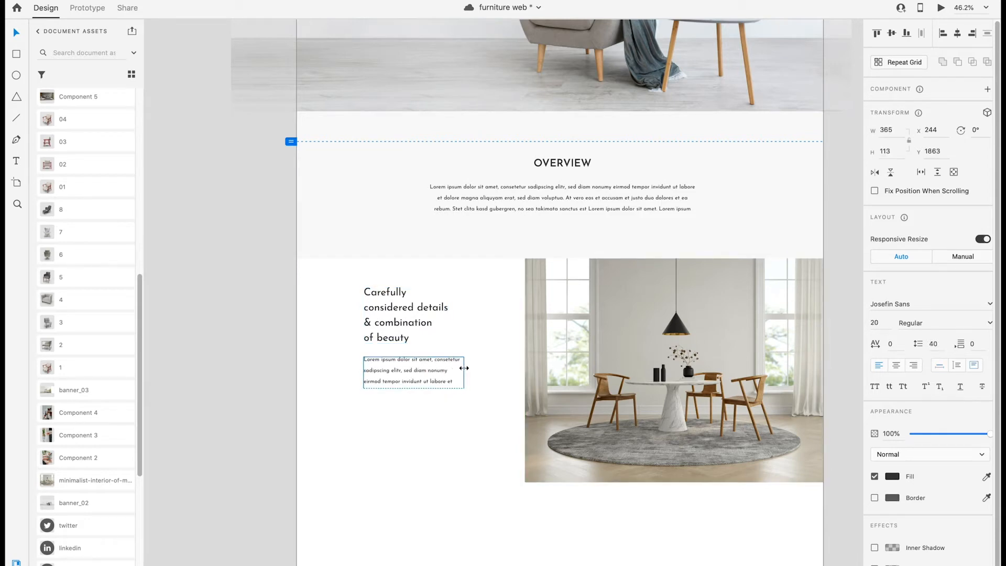
Step: Draw a button rectangle about 236 × 64 below the paragraph and fill it with #E89E00
key("r")
scroll(433, 411, "up", 5)
left_click_drag(334, 381, 459, 414)
scroll(92, 352, "up", 10)
left_click(106, 262)
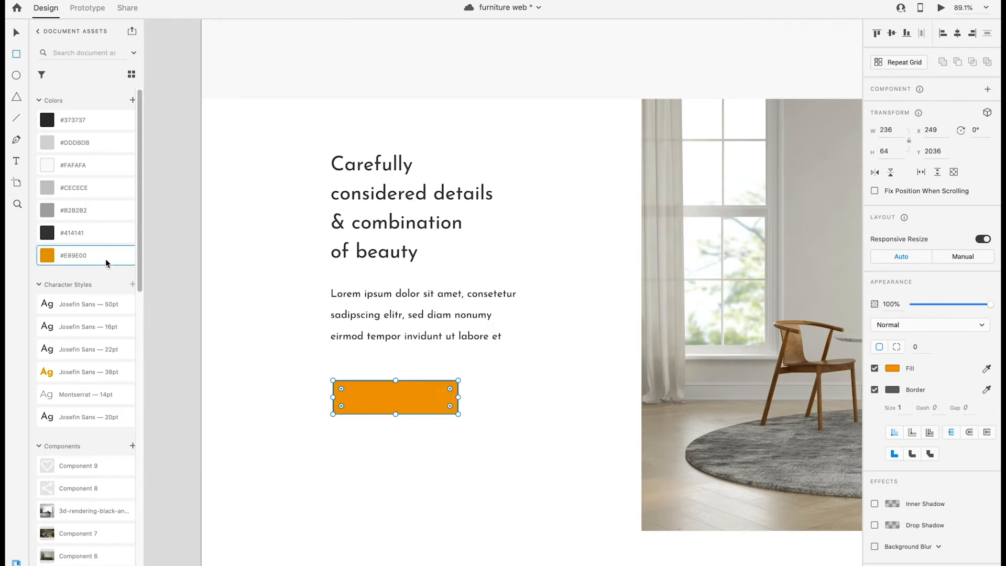
Step: Remove the orange button's border, fully round its corners, and align it with the paragraph's left edge
left_click(875, 389)
left_click(915, 347)
type("8")
left_click_drag(430, 397, 428, 391)
left_click(401, 434)
Step: Move the four-line heading, paragraph and button down together beside the dining-room image
scroll(509, 394, "down", 5)
scroll(512, 395, "left", 2)
left_click_drag(512, 395, 498, 440)
left_click_drag(499, 440, 526, 365)
Step: Copy the "YEAR END" text from the home page artboard and place it on the orange button
left_click(561, 490)
left_click_drag(558, 492, 751, 441)
left_click(215, 203)
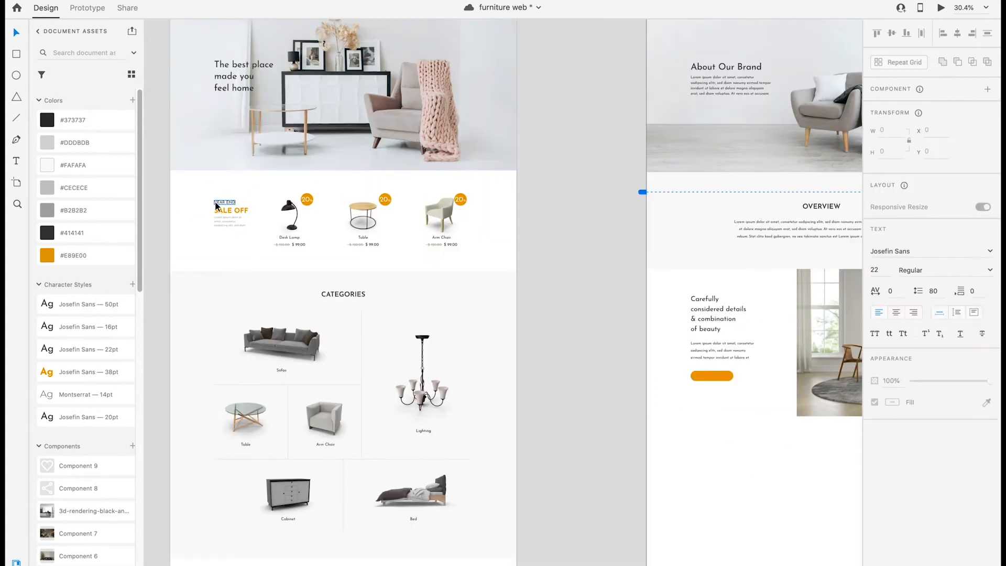
key("super+c")
scroll(462, 303, "right", 4)
left_click(462, 303)
scroll(463, 303, "up", 5)
key("super+v")
left_click_drag(510, 319, 459, 423)
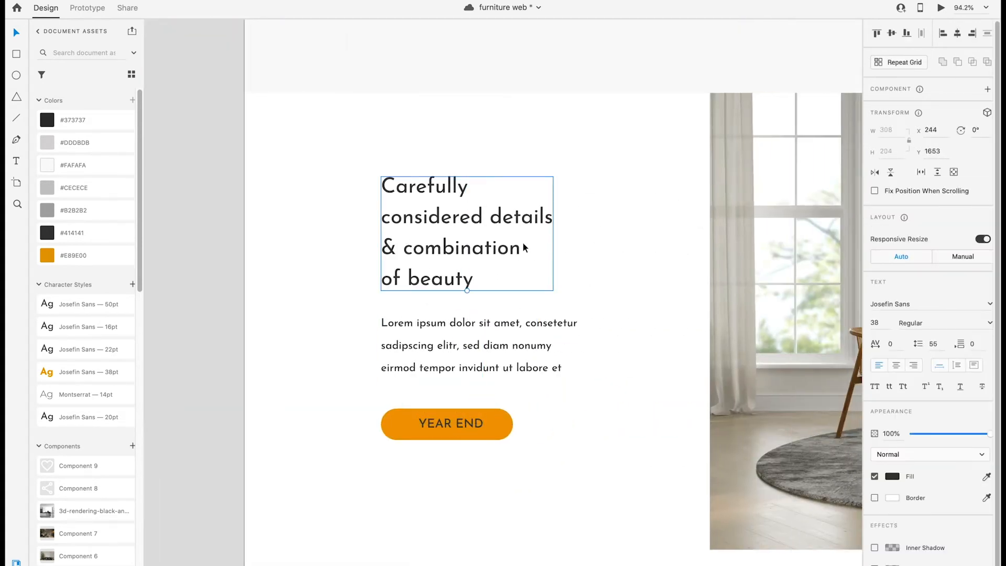
Step: Change the button label to "Learn More", colour it white, and centre it on the button
double_click(457, 424)
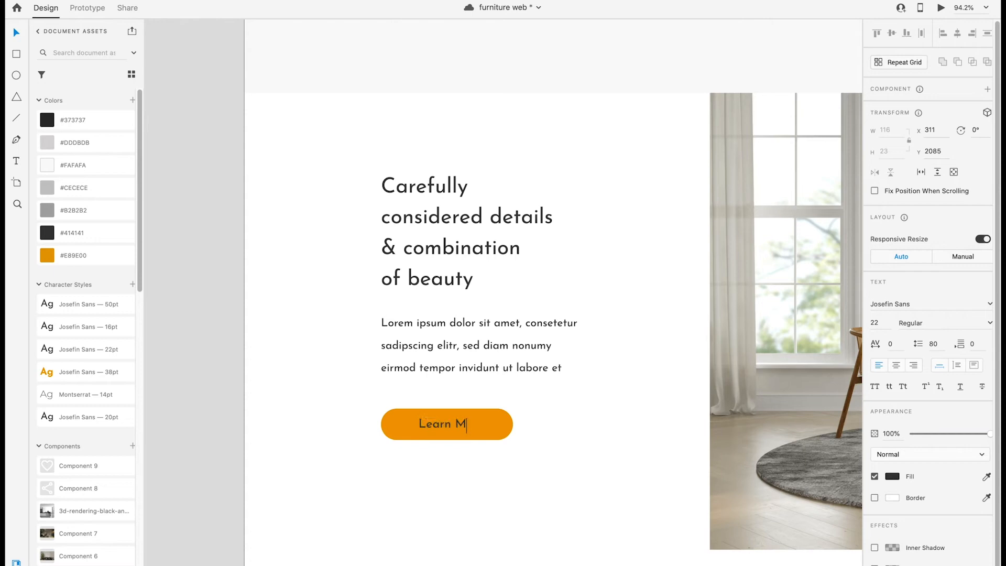
left_click(13, 35)
left_click(892, 477)
left_click_drag(776, 435, 742, 388)
left_click(497, 426, "shift")
left_click(958, 33)
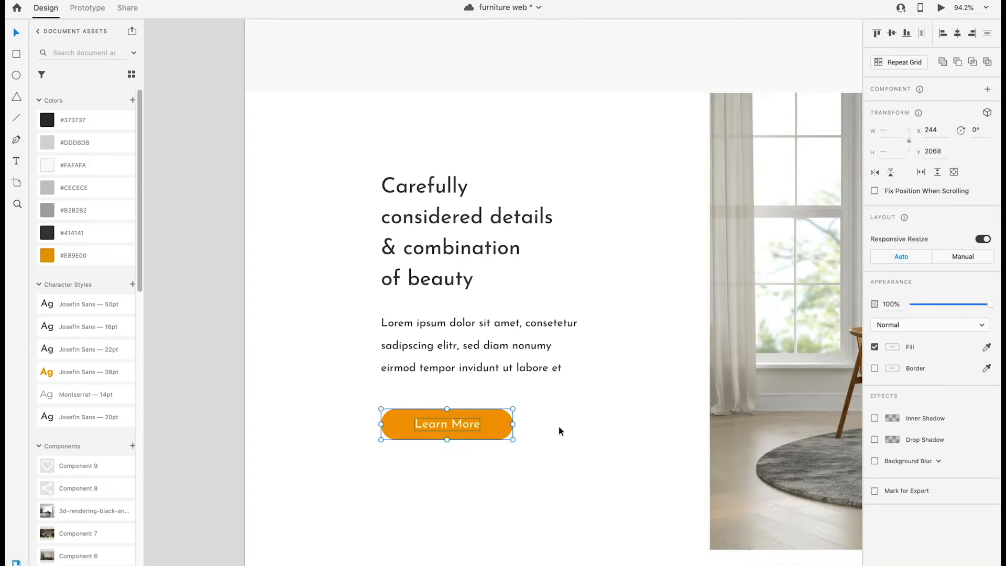
left_click(559, 429)
Step: Narrow the orange button to about 208, recentre its label, and group the label with the button
left_click(498, 424)
left_click_drag(513, 423, 497, 423)
left_click(466, 424, "shift")
left_click(957, 33)
key("super+g")
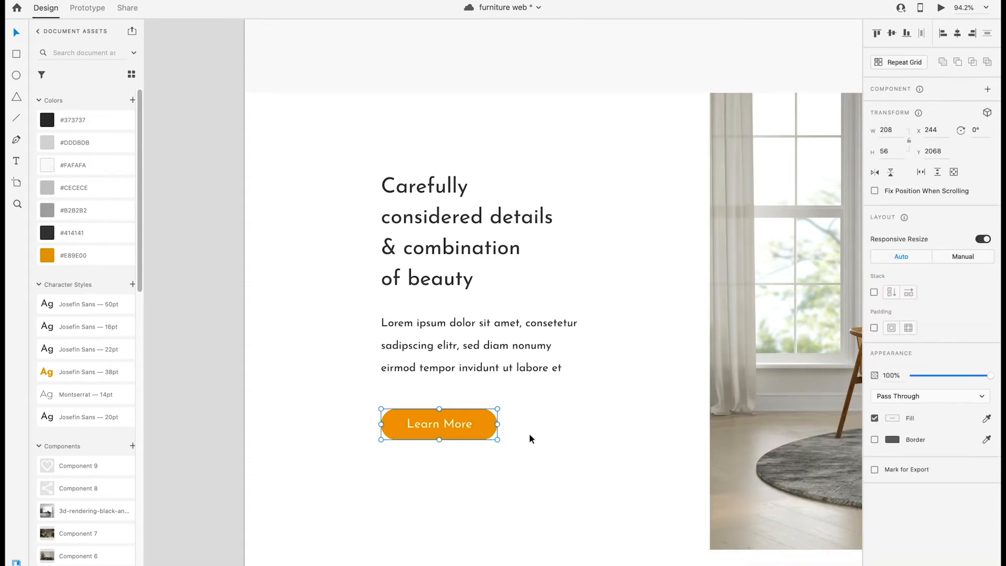
left_click(556, 444)
Step: Remove the "WHY CHOOSE US ?" section with its fireplace image from below the dining-room section
scroll(556, 444, "down", 8)
left_click_drag(522, 554, 483, 263)
left_click_drag(461, 346, 694, 487)
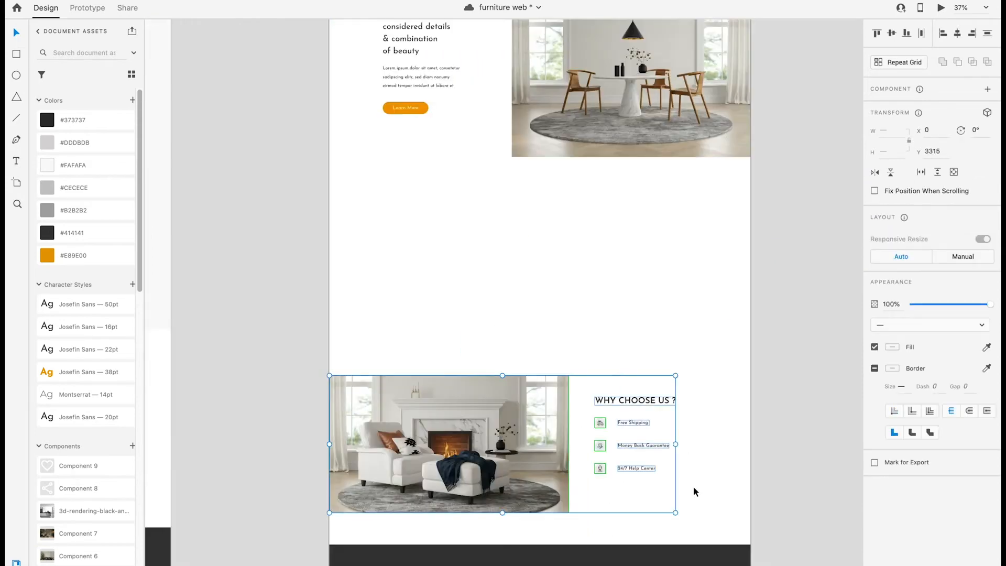
Step: Set the OVERVIEW heading to Regular weight, and move the text block beside the dining-room image slightly down
scroll(550, 460, "up", 5)
left_click(536, 59)
left_click(989, 322)
left_click(914, 348)
left_click_drag(461, 369, 409, 194)
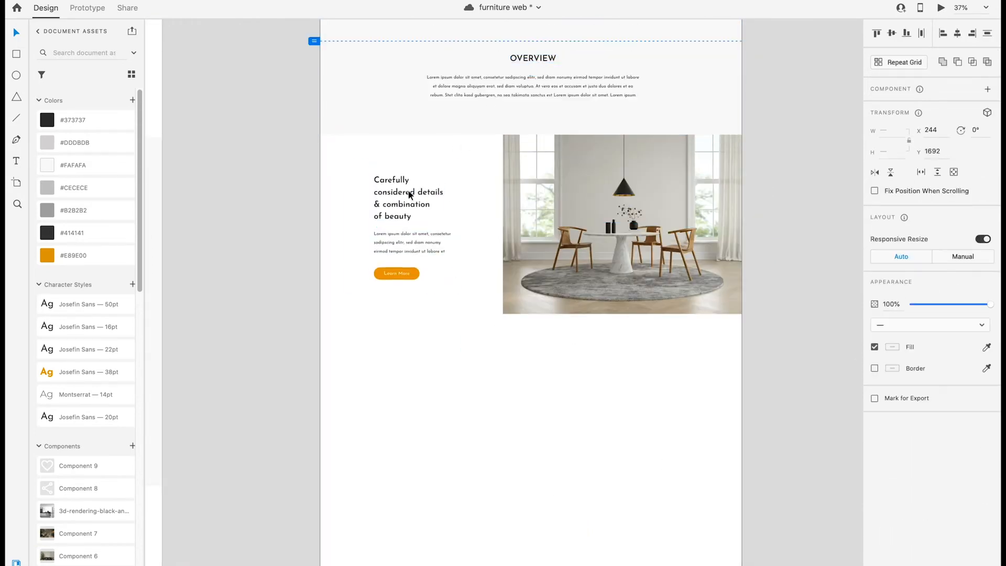
left_click(366, 346)
Step: Insert the Component 2, Component 3 and Component 4 photos as a row below the dining-room section
scroll(367, 345, "down", 1)
scroll(112, 463, "down", 8)
left_click(84, 541)
left_click(81, 497, "shift")
left_click_drag(82, 496, 518, 426)
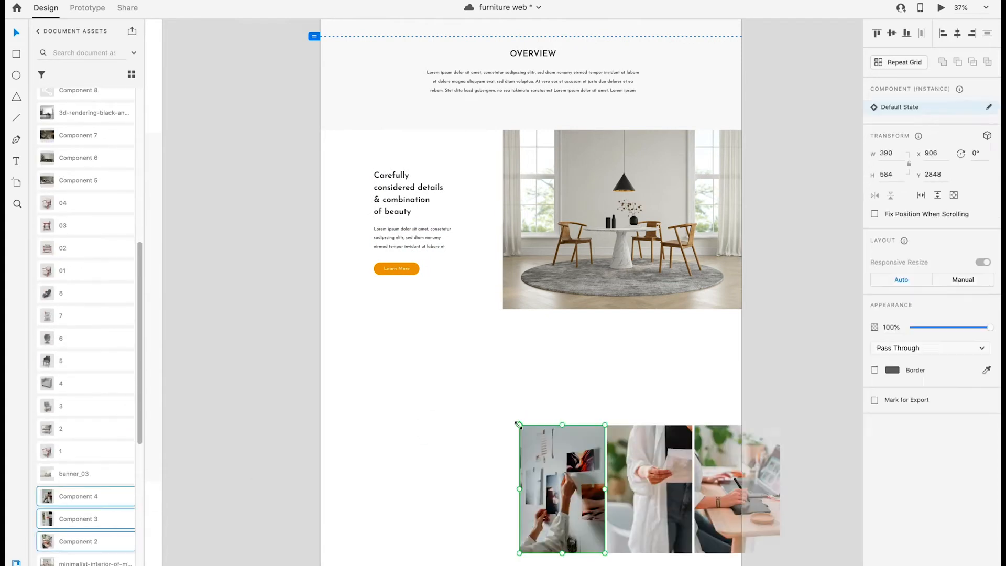
left_click_drag(744, 512, 585, 395)
Step: Check the three-photo row against the layout grid, and extend it rightward to about 657 wide
key("shift+super+apostrophe")
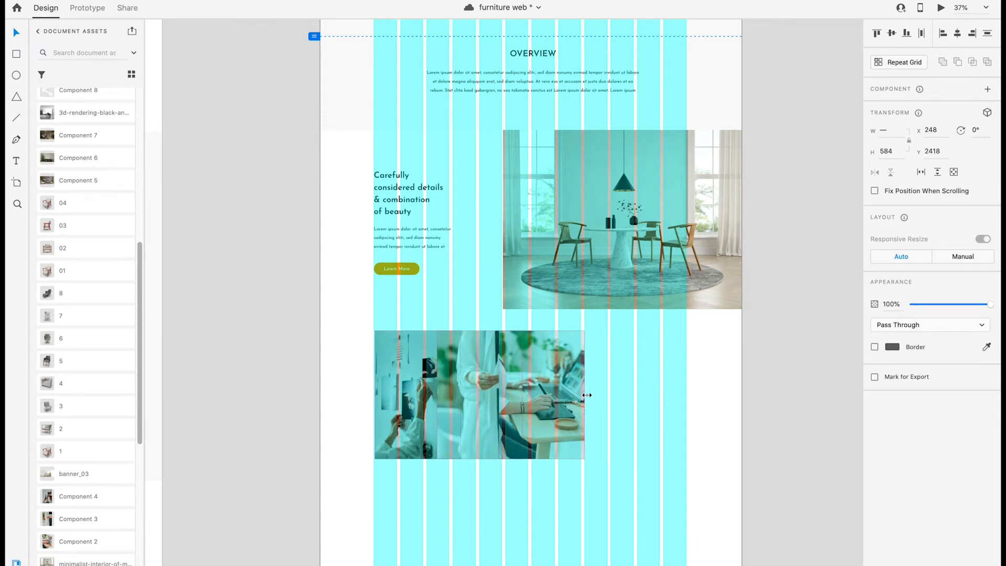
left_click(667, 379)
key("shift+super+apostrophe")
left_click(519, 373)
left_click_drag(585, 393, 613, 394)
Step: Duplicate the dining-room section's heading and paragraph beside the three-photo row, and retitle the copied heading "Professional Team"
left_click(427, 246)
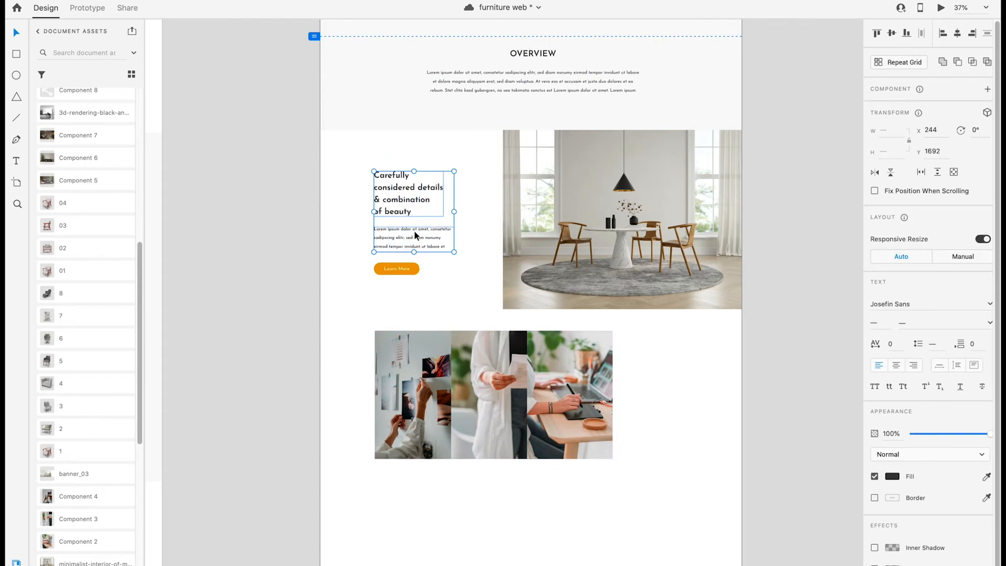
left_click_drag(414, 232, 663, 402)
key("shift+super+apostrophe")
scroll(660, 387, "up", 5)
left_click(661, 391)
double_click(699, 300)
key("super+a")
type("P")
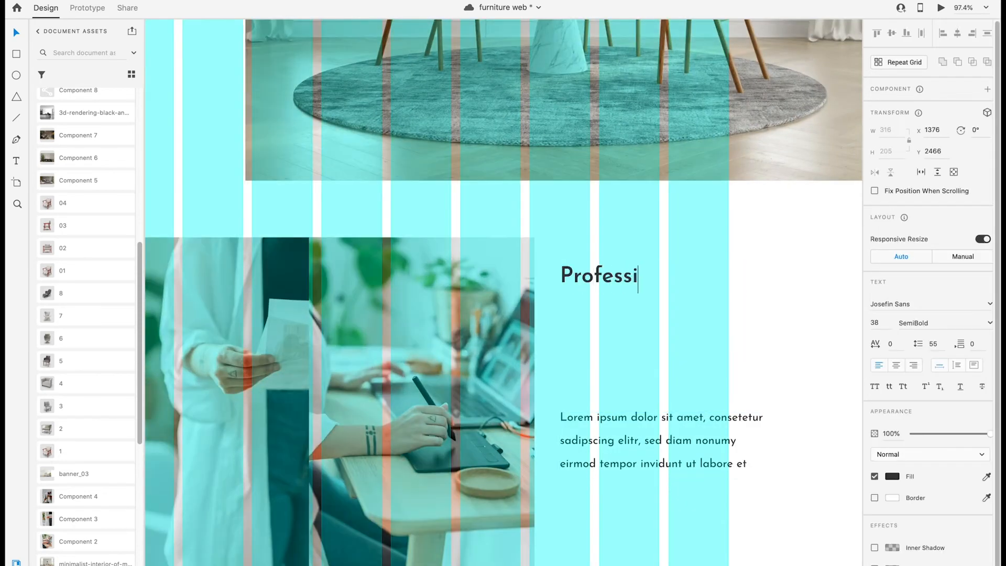
Step: Bring the copied paragraph up beneath the "Professional Team" heading, and lower the text block slightly beside the photos
left_click_drag(630, 418, 630, 338)
left_click(597, 286, "shift")
left_click_drag(596, 286, 592, 313)
left_click(680, 448)
key("shift+super+apostrophe")
scroll(680, 447, "down", 5)
Step: Shift the "Professional Team" text block left toward the photo row, using the layout grid
key("shift+super+apostrophe")
left_click(587, 431)
left_click_drag(604, 427, 565, 427)
left_click(636, 416)
left_click(641, 377, "shift")
left_click(611, 495)
Step: Move the footer up beneath the three-photo row, and fit the bottom of the About page to it
key("shift+super+apostrophe")
scroll(612, 495, "down", 1)
scroll(611, 495, "down", 5)
left_click_drag(407, 484, 611, 548)
left_click_drag(610, 547, 609, 435)
left_click(728, 336)
left_click_drag(729, 209, 761, 377)
left_click(471, 148)
left_click_drag(619, 367, 532, 142)
left_click_drag(492, 504, 514, 391)
Step: Duplicate the About page artboard beside the original as the base for the next page
left_click(670, 313)
left_click_drag(670, 313, 591, 511)
scroll(591, 512, "down", 5)
left_click_drag(393, 283, 587, 281)
left_click(616, 237)
Step: Insert the banner_03 image into the hero of Web 1920 – 8, and arrange it behind the hero text
scroll(617, 238, "up", 5)
scroll(618, 238, "down", 3)
scroll(617, 238, "right", 3)
left_click_drag(74, 474, 647, 292)
right_click(606, 251)
left_click(723, 379)
left_click(724, 378)
left_click(735, 366)
Step: Change the hero title "About Our Brand" on Web 1920 – 8 to "Shop"
scroll(535, 222, "up", 5)
double_click(359, 414)
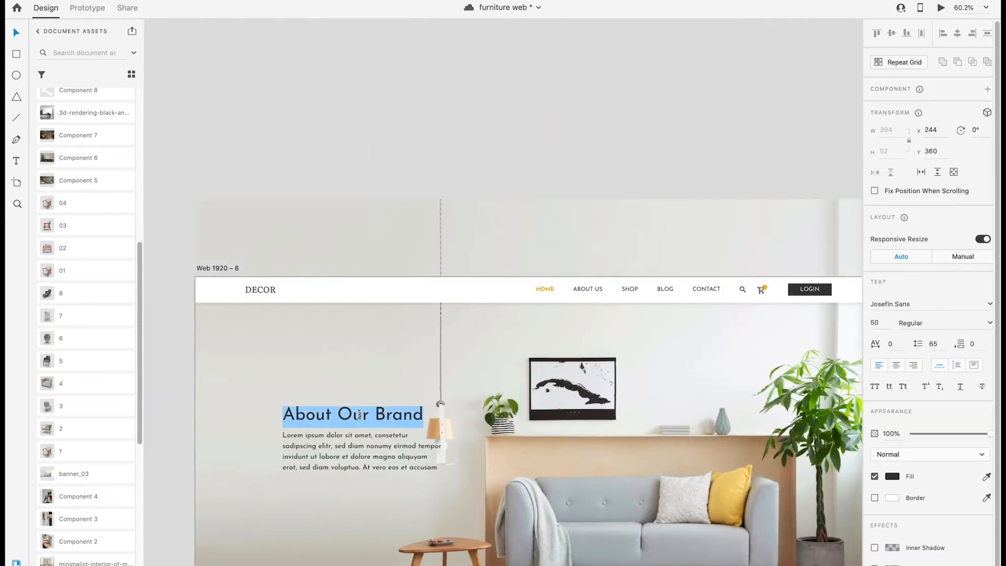
left_click(263, 141)
Step: Delete the copied About page sections below the hero on Web 1920 – 8
scroll(434, 250, "down", 9)
left_click_drag(797, 294, 401, 223)
key("Delete")
scroll(402, 223, "down", 3)
scroll(400, 222, "down", 2)
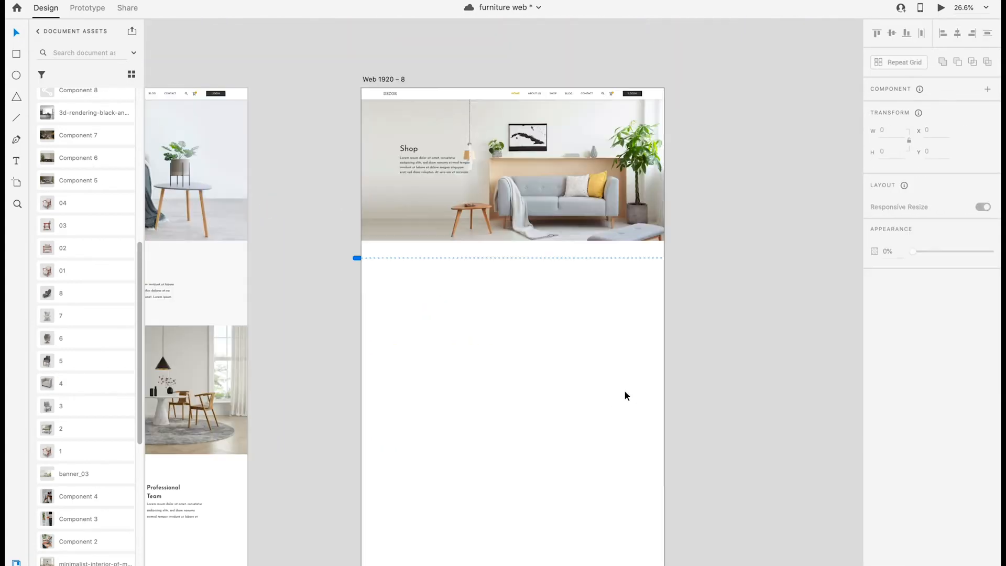
Step: Paste a vertical divider line onto the Shop page, and place it just below the hero at X 468, Y 968
scroll(625, 391, "up", 5)
scroll(625, 391, "up", 3)
scroll(624, 391, "down", 5)
left_click_drag(285, 406, 421, 360)
left_click(286, 399)
left_click_drag(715, 357, 451, 367)
scroll(466, 324, "up", 5)
key("super+v")
left_click_drag(500, 283, 421, 363)
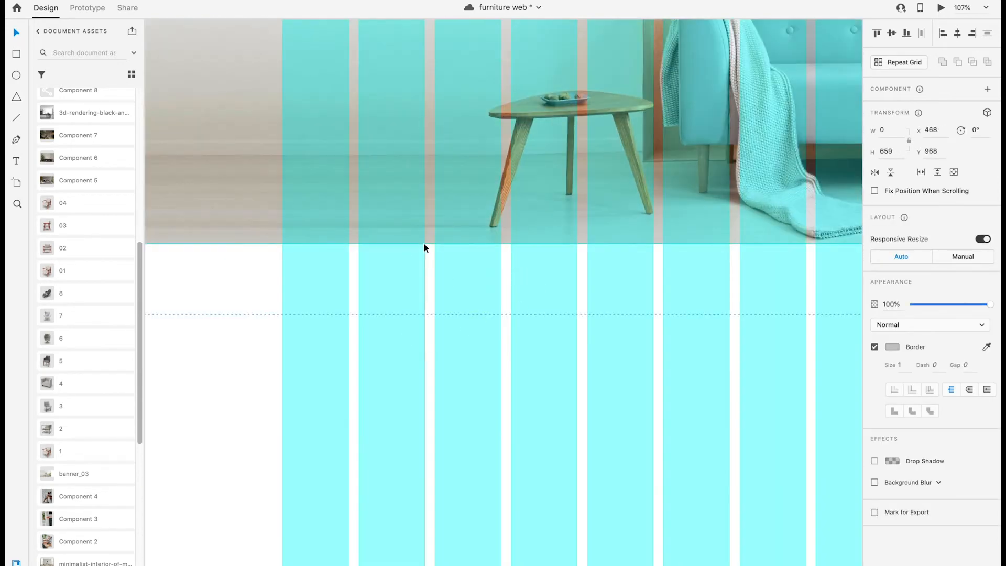
Step: Shorten the vertical divider below the Shop hero to about 153 high
scroll(463, 397, "down", 4)
left_click_drag(469, 281, 462, 229)
left_click_drag(462, 230, 494, 397)
left_click(492, 367)
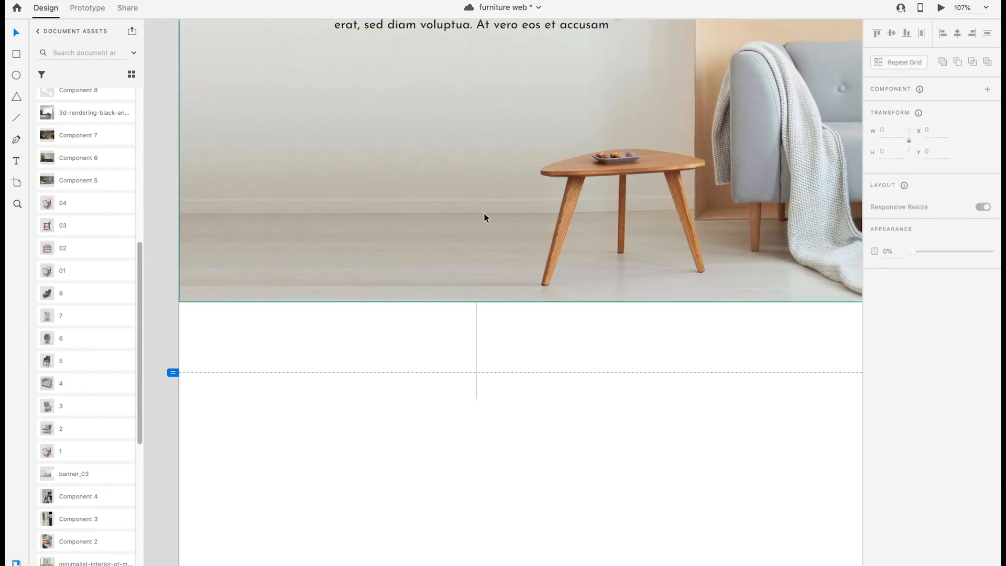
left_click_drag(484, 212, 574, 292)
Step: Copy the OVERVIEW heading from the About page to the area beside the Shop page's vertical divider, and retitle it "Products"
scroll(574, 291, "down", 5)
left_click(212, 342)
key("super+c")
left_click(618, 369)
scroll(617, 369, "up", 10)
scroll(617, 369, "up", 3)
key("super+v")
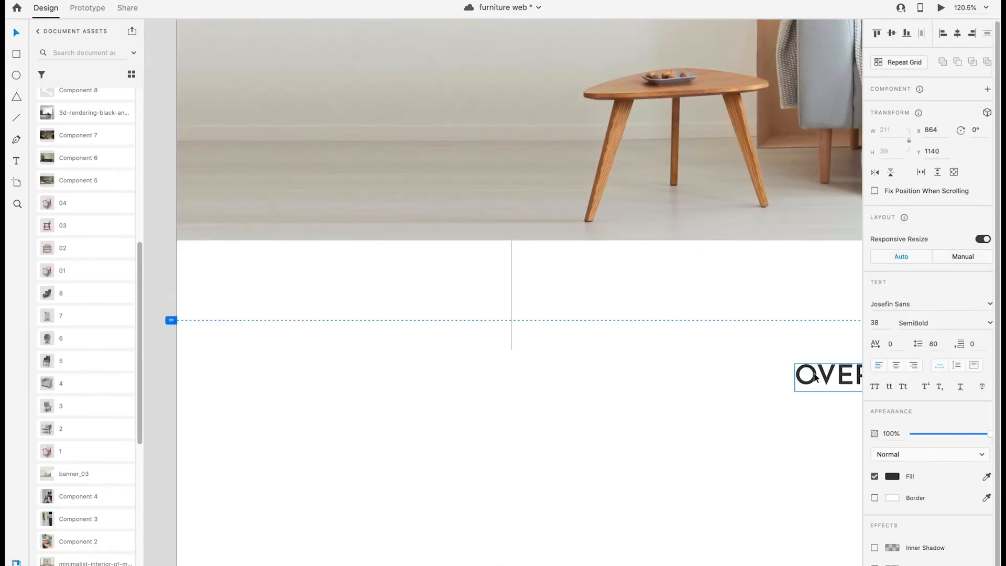
left_click_drag(844, 373, 386, 272)
double_click(399, 270)
type("Products")
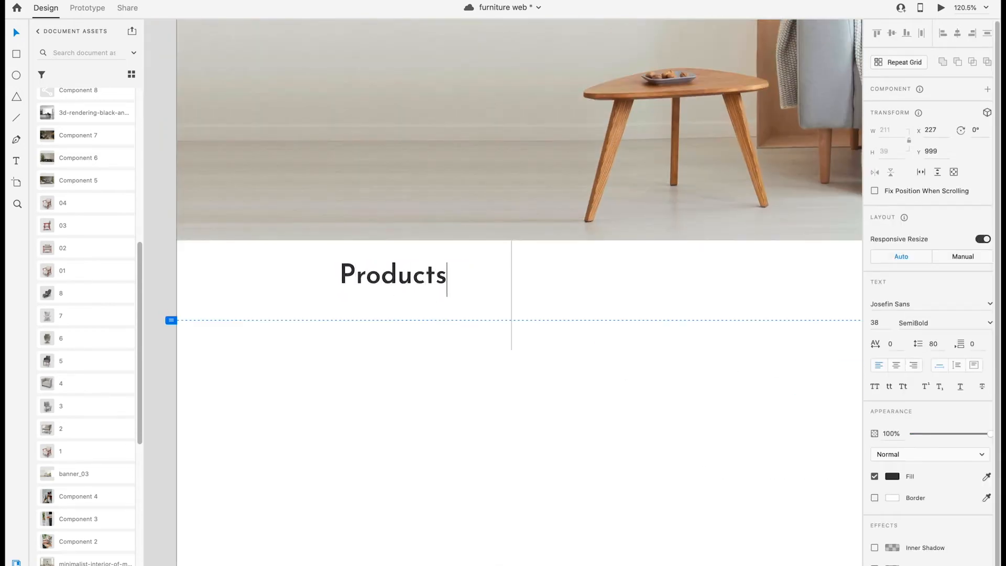
Step: Set the Products label to Regular weight at size 22, and duplicate it directly below as "Brands"
left_click(943, 323)
left_click(922, 336)
left_click(880, 323)
type("20")
key("Return")
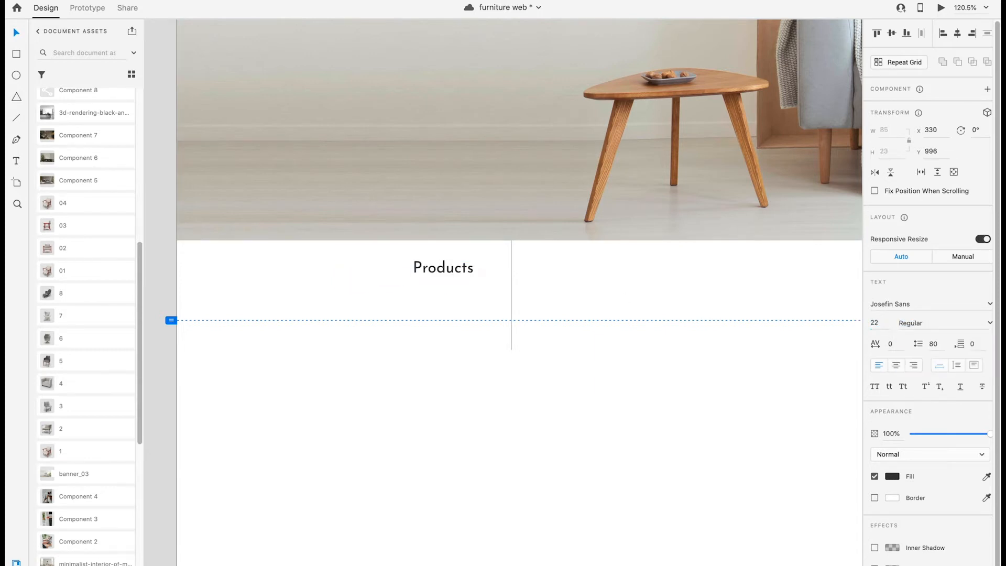
left_click_drag(451, 268, 453, 316)
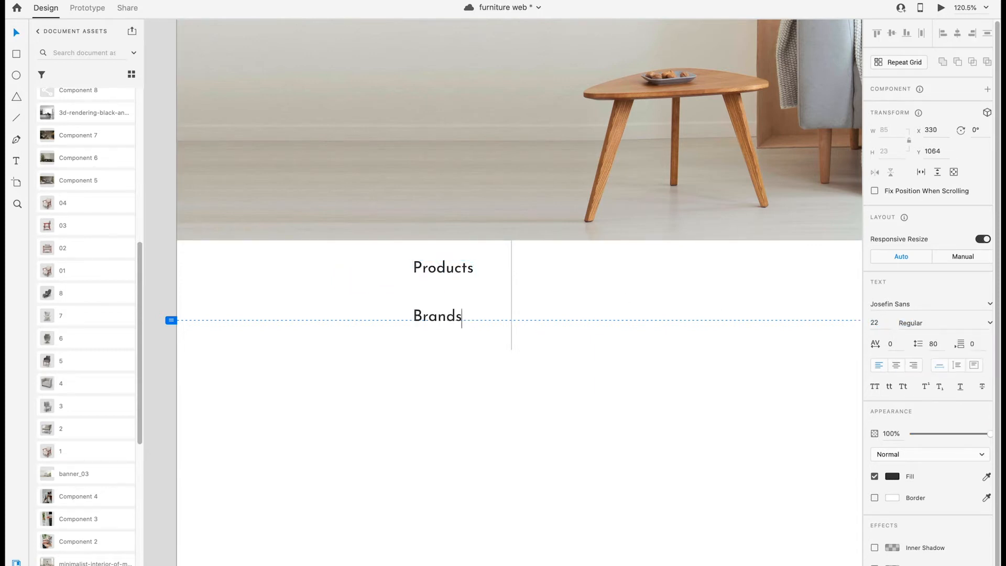
Step: Create a horizontal copy of the divider between Products and Brands, spanning the first two grid columns
left_click(511, 297)
left_click(962, 131)
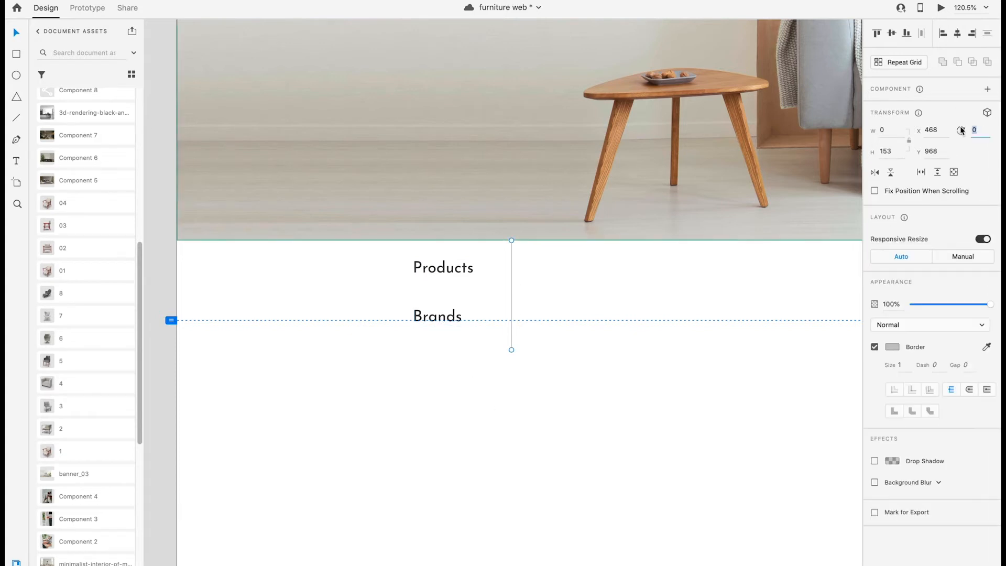
left_click_drag(402, 295, 352, 295)
Step: Move the Products and Brands labels left to X 314, and duplicate the horizontal divider below Brands
left_click(453, 269)
left_click(458, 318, "shift")
left_click_drag(455, 267, 443, 266)
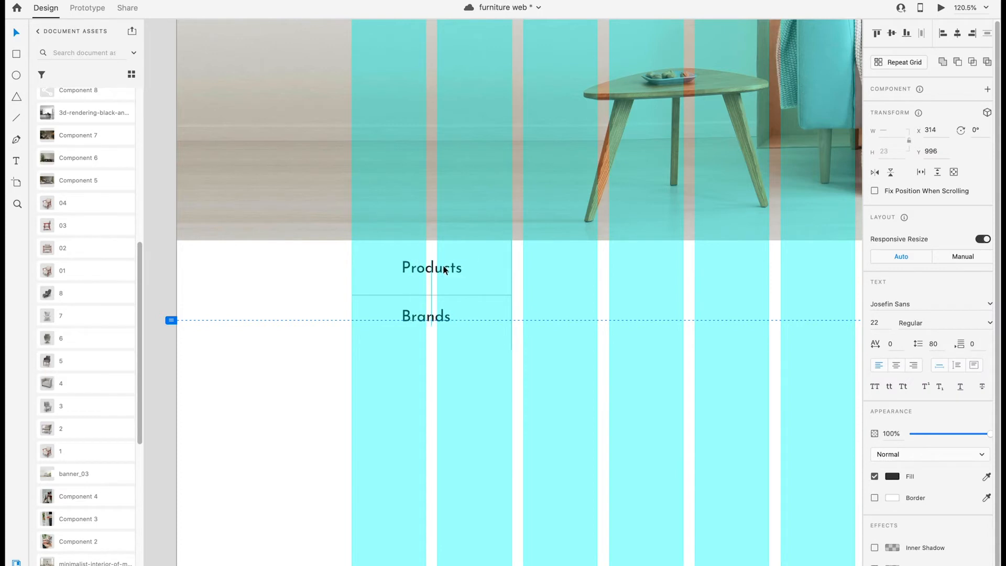
left_click(511, 296)
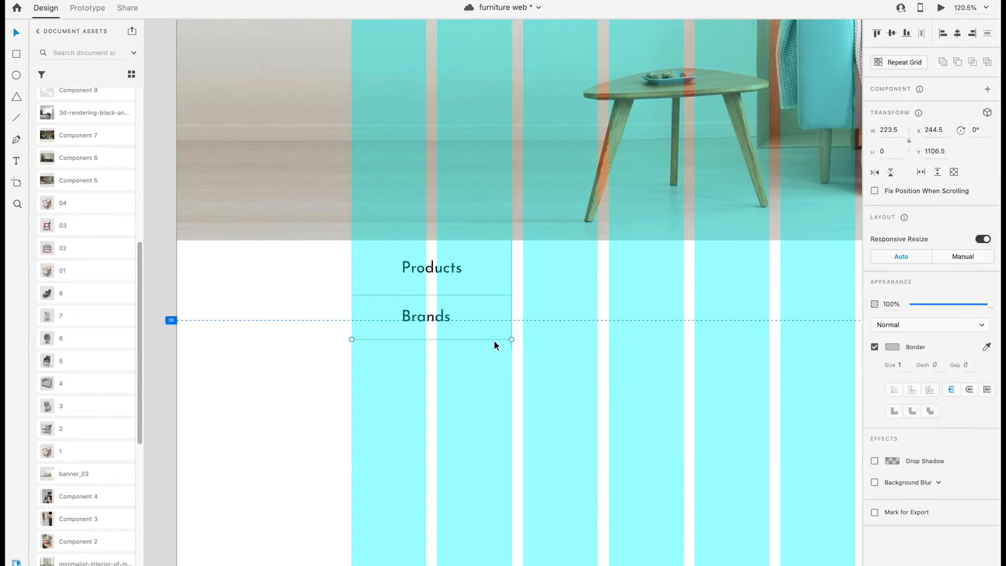
Step: Add a borderless 224 × 77 rectangle filled with #FAFAFA behind the Products label
left_click_drag(352, 240, 485, 295)
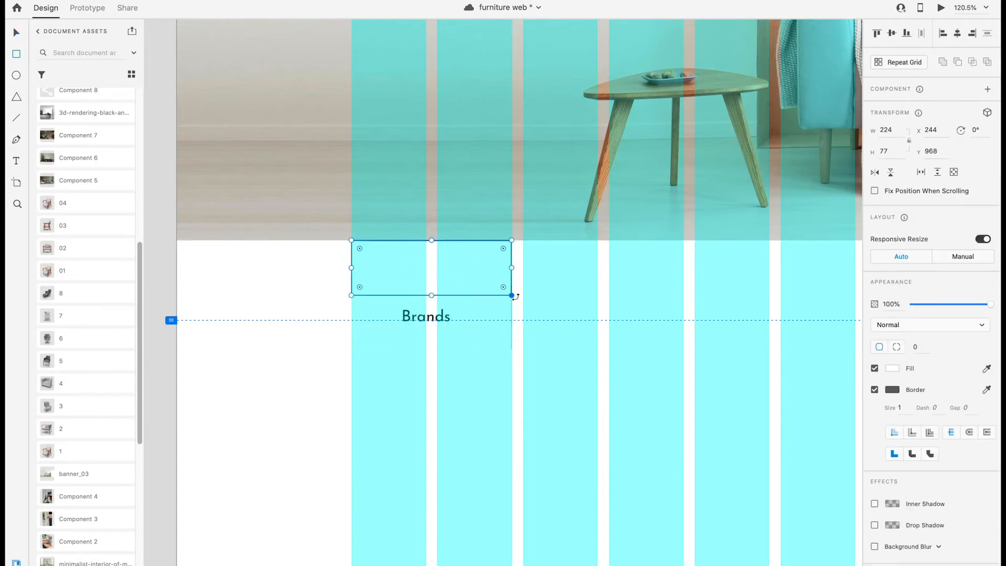
left_click(874, 389)
left_click(893, 368)
scroll(118, 191, "up", 10)
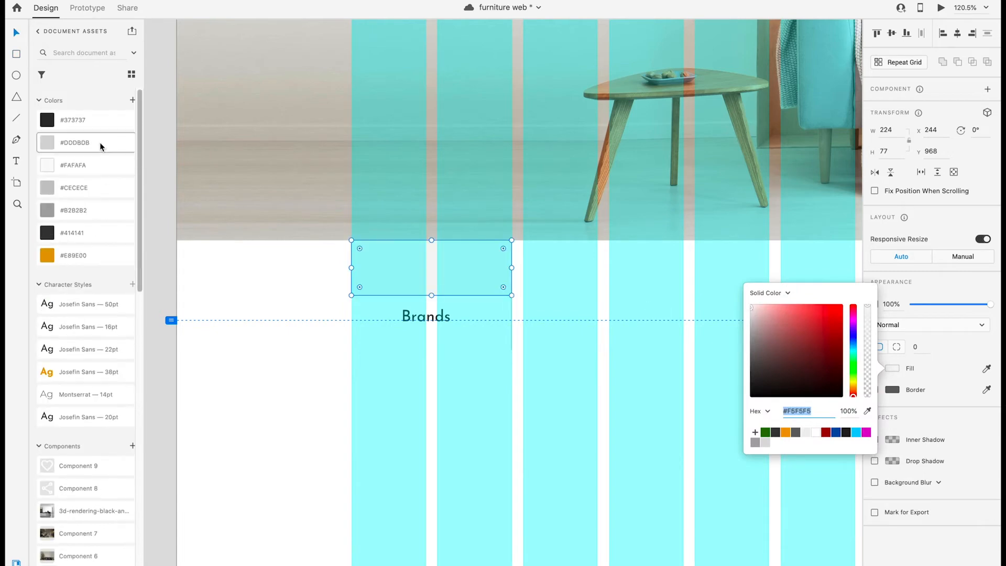
left_click(100, 143)
left_click(89, 165)
right_click(426, 265)
left_click(503, 478)
Step: Try a copy of the light grey background rectangle behind the Brands label
left_click_drag(467, 272, 476, 322)
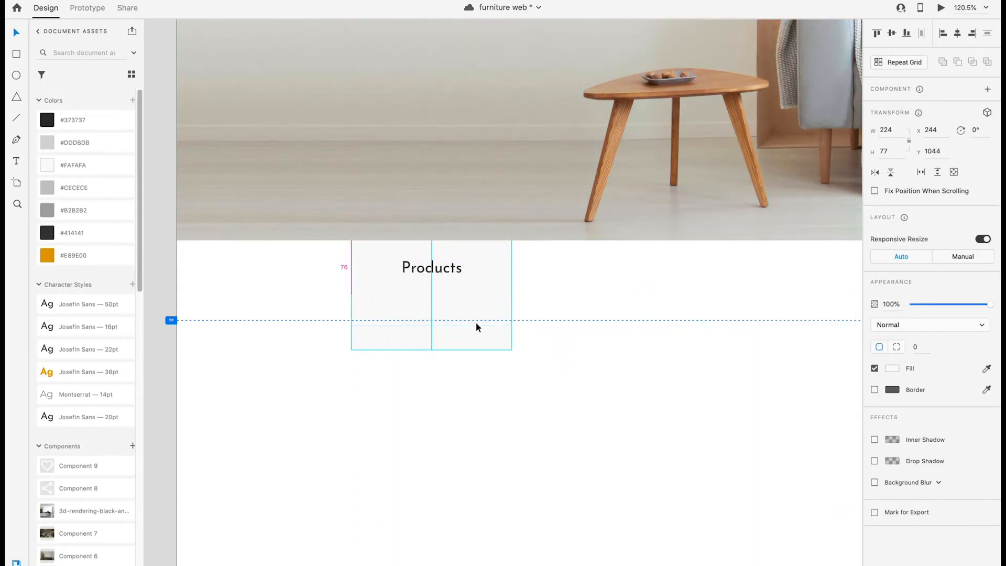
scroll(476, 322, "up", 5)
right_click(557, 314)
left_click(633, 526)
left_click_drag(596, 276, 822, 467)
left_click(535, 419)
key("Delete")
Step: Move the Brands label down to Y 1070, and extend the divider below it past the vertical line
scroll(535, 424, "down", 4)
left_click(610, 445)
left_click(542, 327, "shift")
key("Right")
key("Right")
key("shift+super+'")
left_click(689, 369)
left_click_drag(446, 395, 446, 400)
double_click(445, 400)
left_click(678, 354)
scroll(678, 354, "down", 6)
scroll(576, 383, "right", 4)
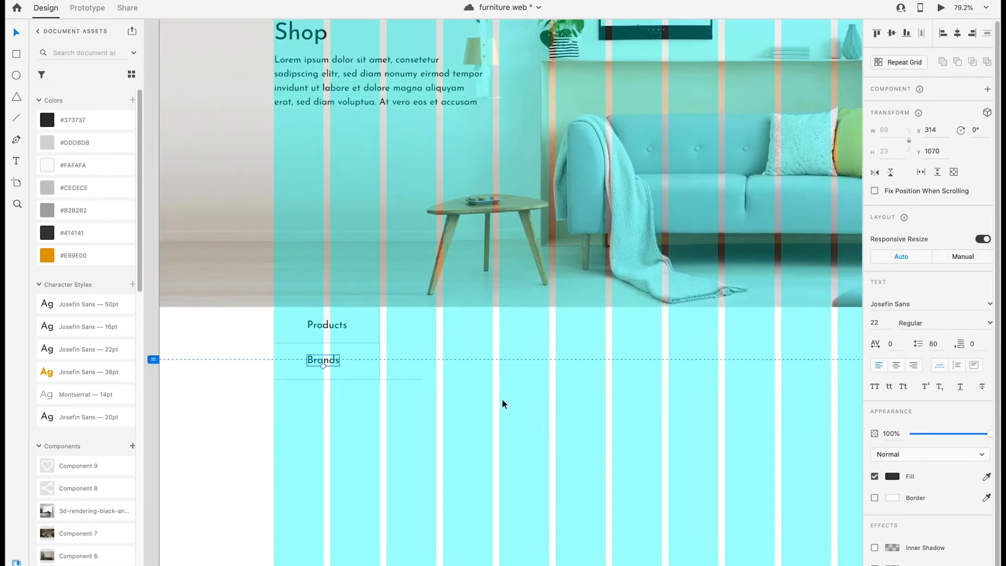
key("shift+super+'")
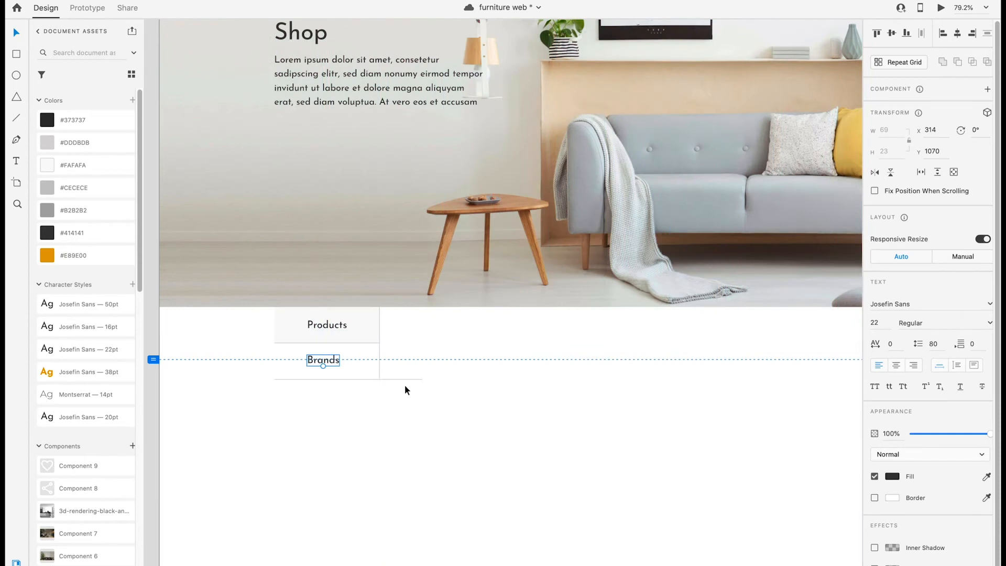
Step: Copy the arm chair picture from the home page's CATEGORIES section beside the Products menu, and scale it to 100 × 84
scroll(103, 479, "down", 8)
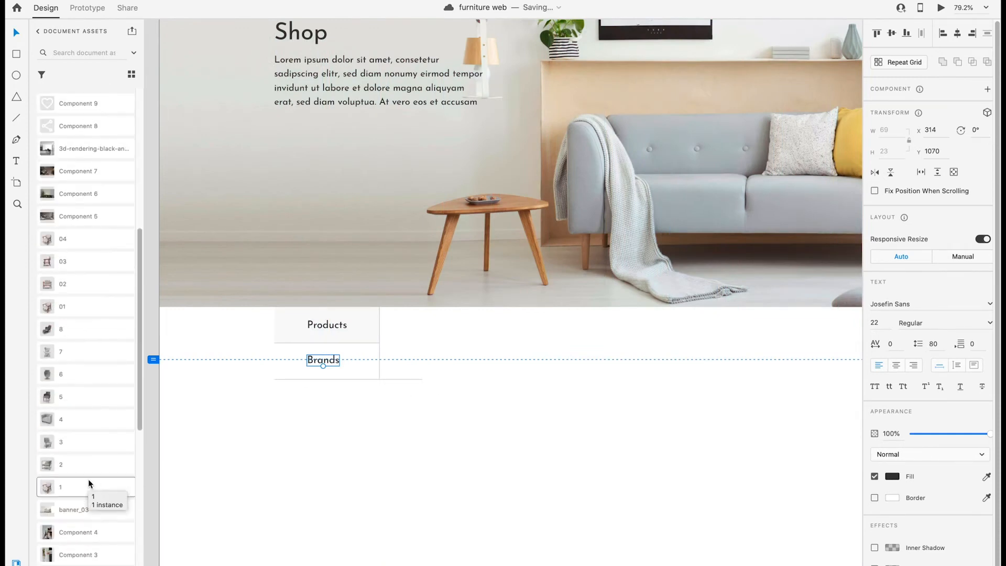
left_click(316, 453)
scroll(315, 454, "down", 5)
scroll(315, 454, "left", 15)
scroll(316, 453, "down", 5)
left_click(346, 365)
left_click(660, 288)
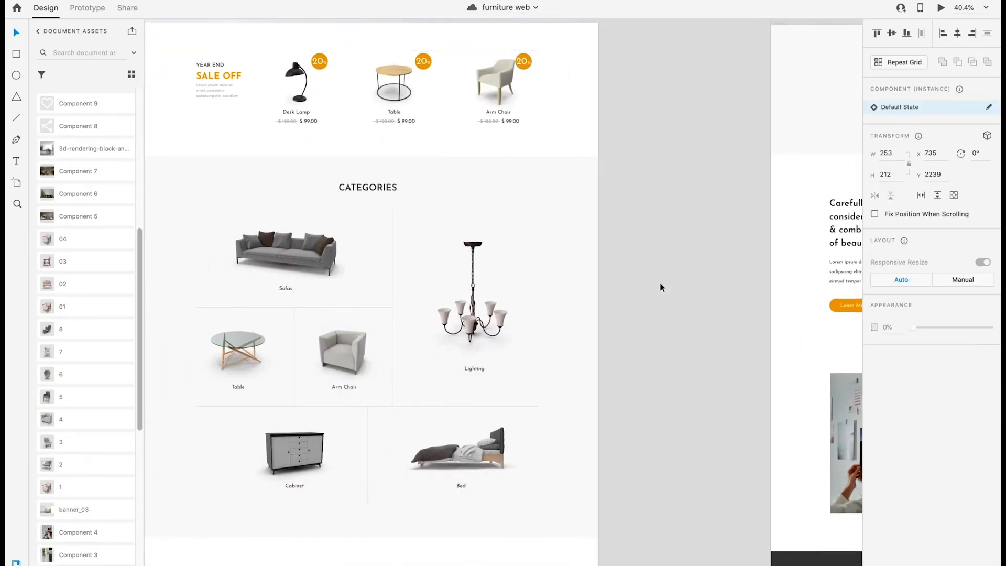
scroll(660, 287, "up", 5)
left_click_drag(660, 287, 465, 346)
key("super+v")
scroll(503, 308, "up", 5)
left_click_drag(534, 344, 324, 250)
Step: Insert the sofas image from the document assets, scale it down, and place it beside the arm chair
scroll(80, 529, "down", 6)
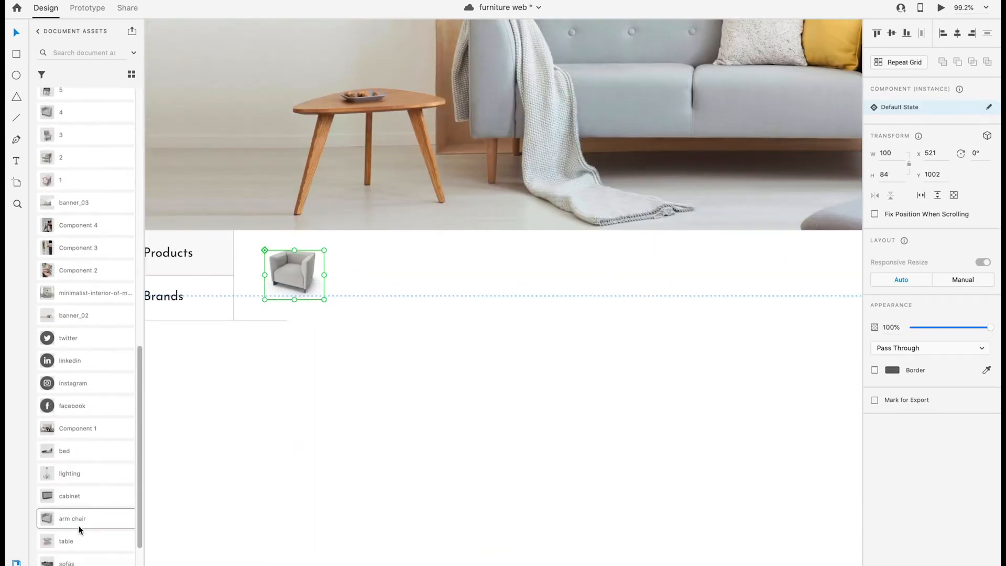
left_click_drag(77, 561, 544, 491)
left_click_drag(693, 423, 600, 465)
left_click_drag(545, 484, 476, 340)
Step: Scale the arm chair picture down slightly to balance it with the sofa
left_click(293, 272)
left_click_drag(319, 250, 316, 254)
left_click(429, 269)
left_click(367, 367)
scroll(82, 550, "down", 1)
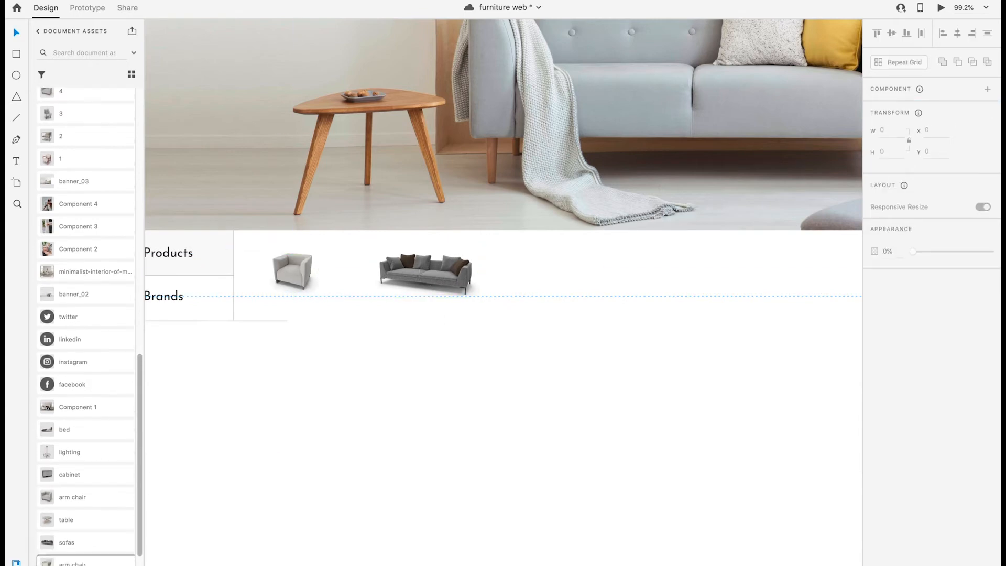
Step: Insert the table image from the document assets, scale it down, and place it beside the sofas picture
left_click_drag(78, 518, 615, 452)
left_click_drag(711, 375, 648, 405)
left_click_drag(616, 454, 594, 243)
left_click(260, 465)
Step: Insert the cabinet image from the document assets, scale it down, and place it beside the table picture
scroll(62, 479, "down", 2)
left_click_drag(78, 401, 729, 444)
left_click_drag(827, 377, 765, 419)
left_click_drag(729, 444, 680, 272)
left_click(471, 411)
Step: Insert the bed image from the document assets, scale it down, and line it up beside the cabinet
left_click_drag(84, 358, 752, 452)
left_click_drag(753, 440, 554, 465)
left_click_drag(702, 411, 598, 461)
left_click_drag(568, 487, 604, 296)
left_click_drag(632, 272, 638, 269)
left_click(485, 296)
left_click_drag(516, 270, 514, 272)
Step: Insert the lighting image, scale it to 71 × 95, and place it beside the bed at X 1539, Y 980 with the layout grid shown
left_click(441, 388)
left_click_drag(89, 379, 679, 560)
left_click_drag(801, 437, 692, 565)
left_click_drag(681, 565, 700, 485)
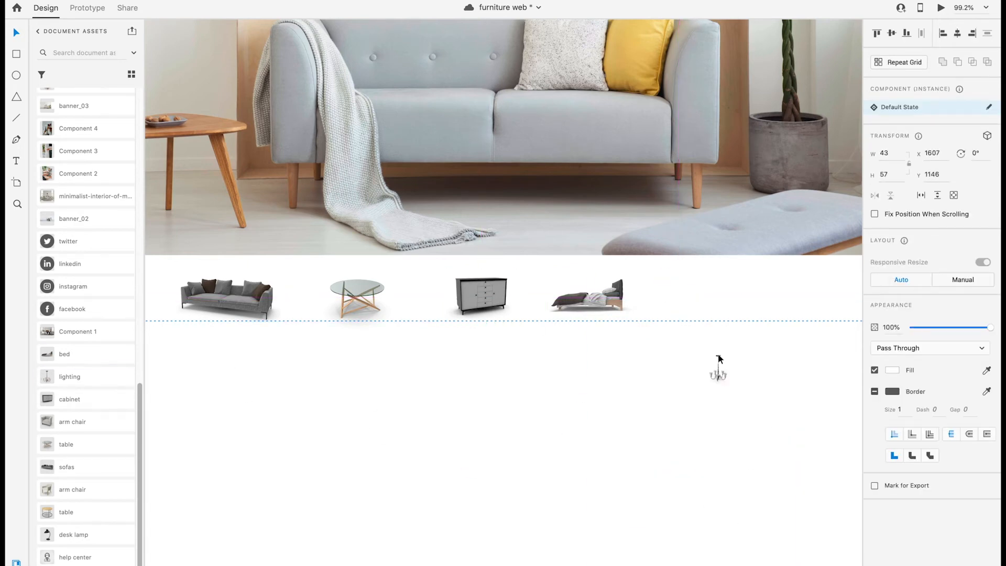
key("shift+super+apostrophe")
left_click_drag(716, 264, 683, 292)
scroll(554, 352, "left", 4)
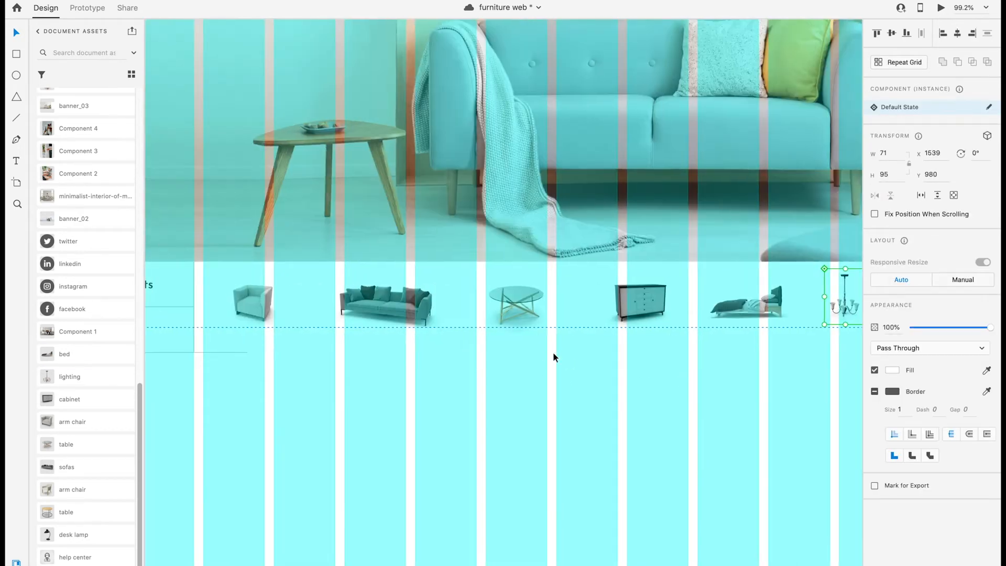
Step: Fine-tune the scale and position of the product pictures so the row looks evenly sized
scroll(553, 353, "down", 3)
left_click(410, 293)
left_click_drag(440, 283, 434, 286)
left_click_drag(412, 306, 412, 305)
left_click_drag(291, 307, 293, 308)
left_click(499, 293)
left_click_drag(527, 282, 528, 280)
left_click(691, 298)
left_click_drag(721, 284, 719, 284)
left_click(609, 304)
left_click_drag(622, 286, 620, 288)
left_click(591, 336)
Step: Copy the vertical divider at equal spacing between the product pictures, and extend the bottom divider beyond the lighting picture
left_click_drag(344, 350, 432, 356)
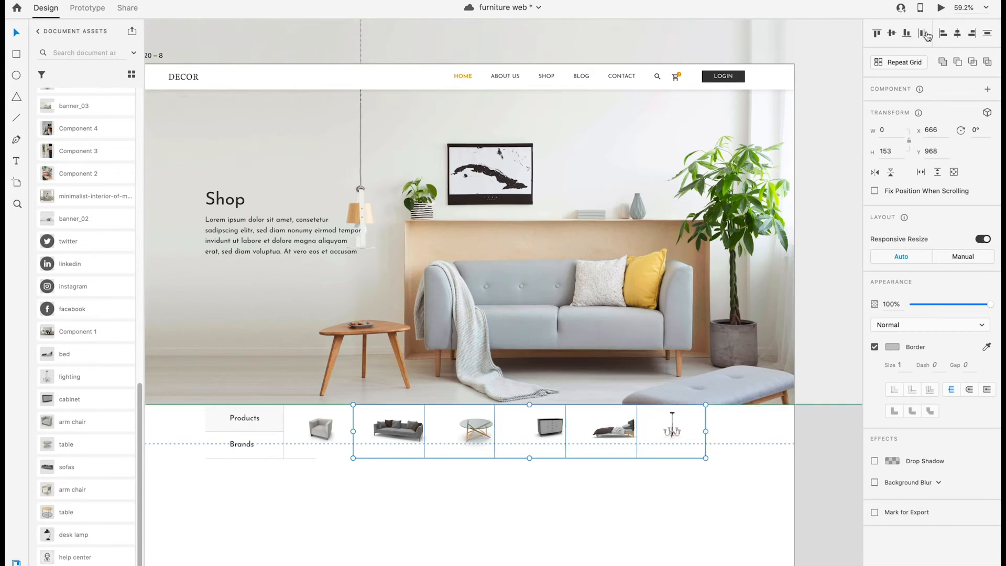
left_click(316, 459)
left_click_drag(316, 459, 704, 459)
Step: Show the layout grid and adjust the sofas, cabinet and bed pictures to sit balanced between their vertical dividers
key("shift+super+apostrophe")
scroll(395, 547, "up", 5)
left_click(526, 275)
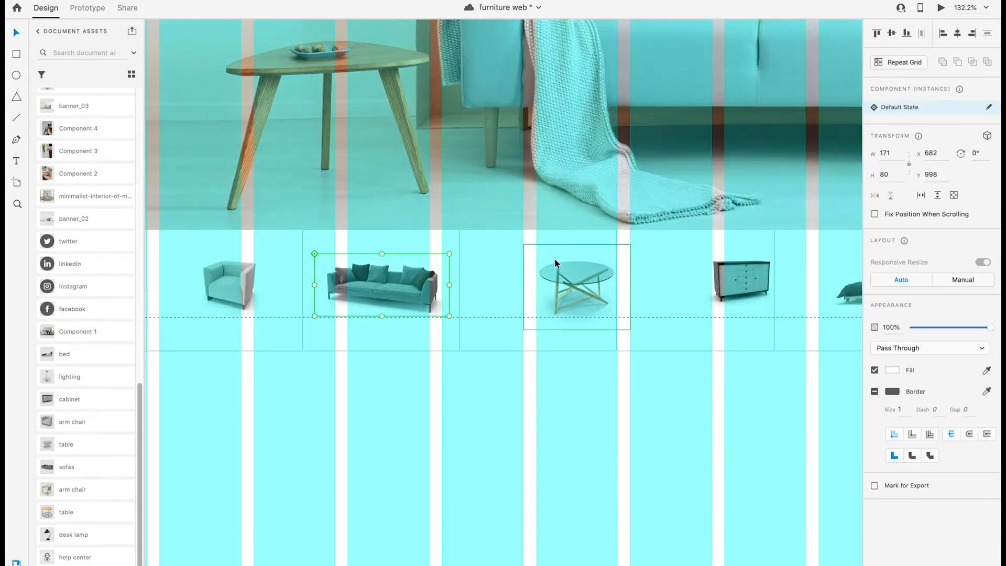
left_click(732, 277, "shift")
left_click_drag(732, 277, 699, 284)
key("super+z")
left_click_drag(748, 255, 753, 250)
key("space")
left_click_drag(636, 340, 338, 447)
left_click_drag(579, 397, 561, 398)
left_click(607, 489)
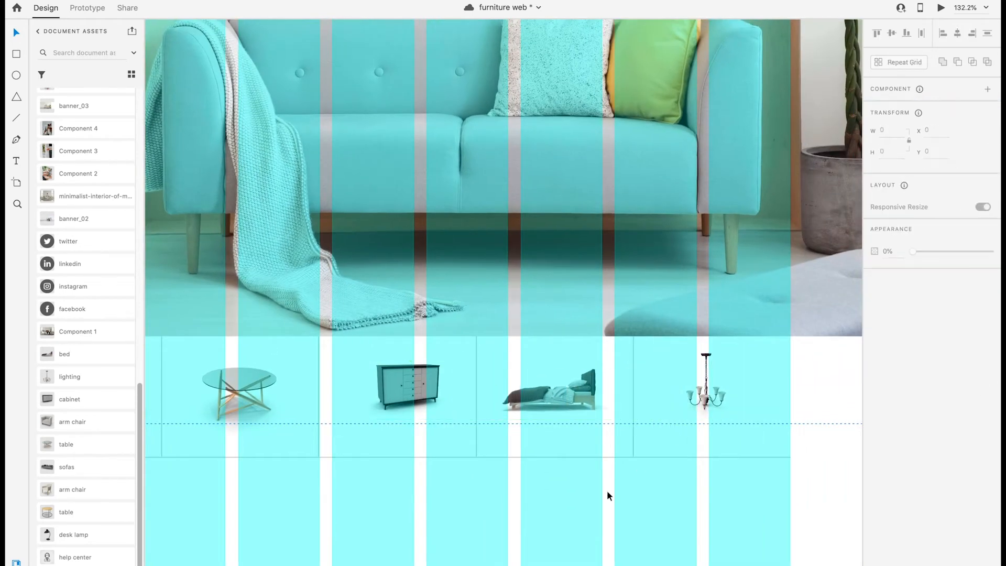
Step: Copy a text label into the product menu and place it below the arm chair picture
scroll(606, 489, "down", 5)
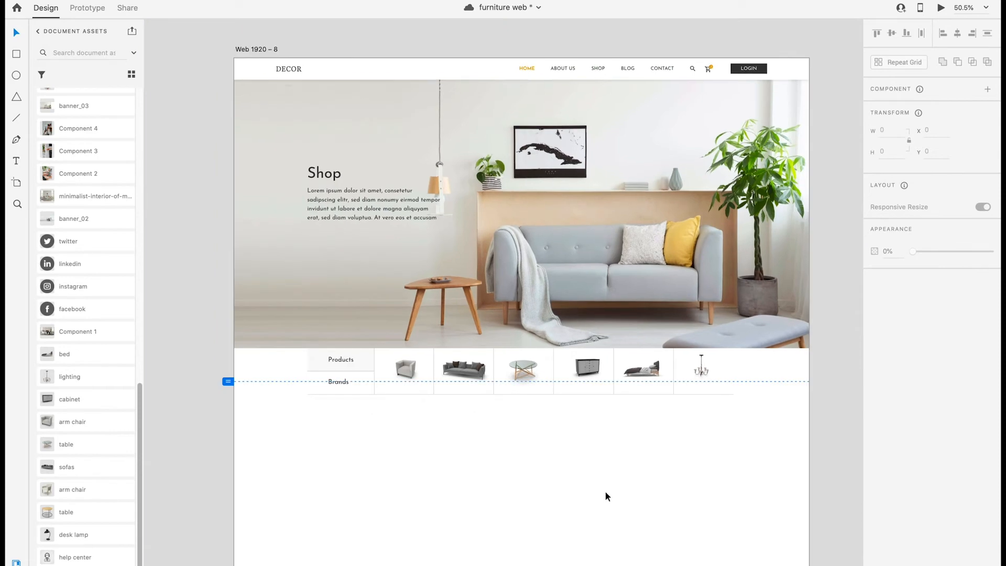
scroll(605, 492, "up", 2)
left_click(748, 309)
left_click(290, 329)
scroll(291, 329, "up", 5)
scroll(174, 458, "down", 2)
scroll(173, 457, "down", 5)
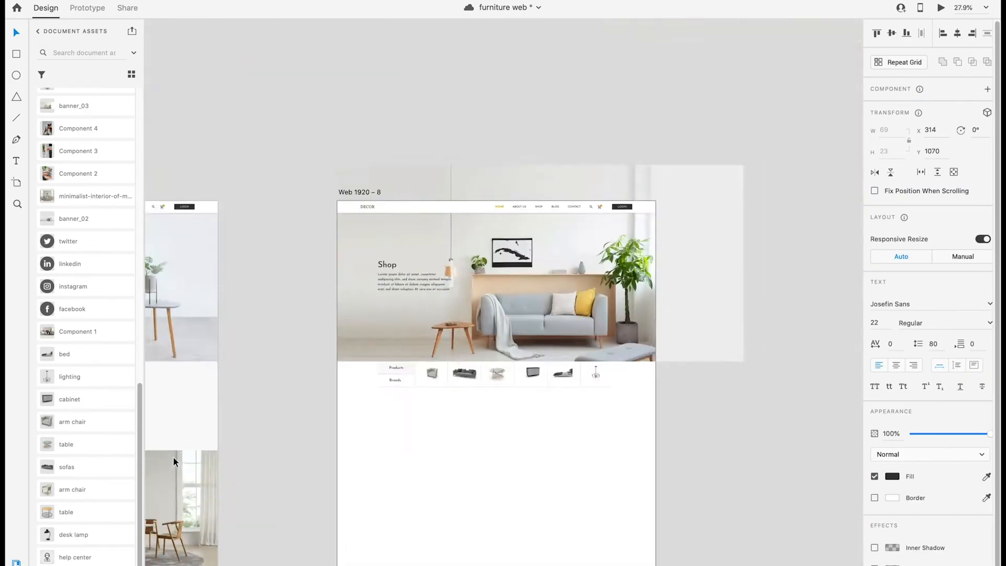
left_click_drag(173, 457, 762, 207)
left_click(280, 360)
left_click_drag(786, 251, 519, 365)
left_click(520, 366)
scroll(520, 365, "up", 10)
Step: Change the copied label's text to "Arm Chair" and set its font size to 18
left_click(510, 323)
double_click(511, 323)
type("Art Chair")
key("Escape")
type("20")
key("Return")
type("18")
key("Return")
Step: Center the Arm Chair label horizontally with the arm chair picture
left_click_drag(466, 316, 476, 316)
left_click(469, 256, "shift")
left_click(957, 33)
left_click(568, 438)
Step: Copy the Arm Chair label below the sofas picture, change its text to "Sofas", and center the two horizontally
scroll(568, 438, "down", 3)
left_click_drag(519, 361, 686, 360)
double_click(686, 360)
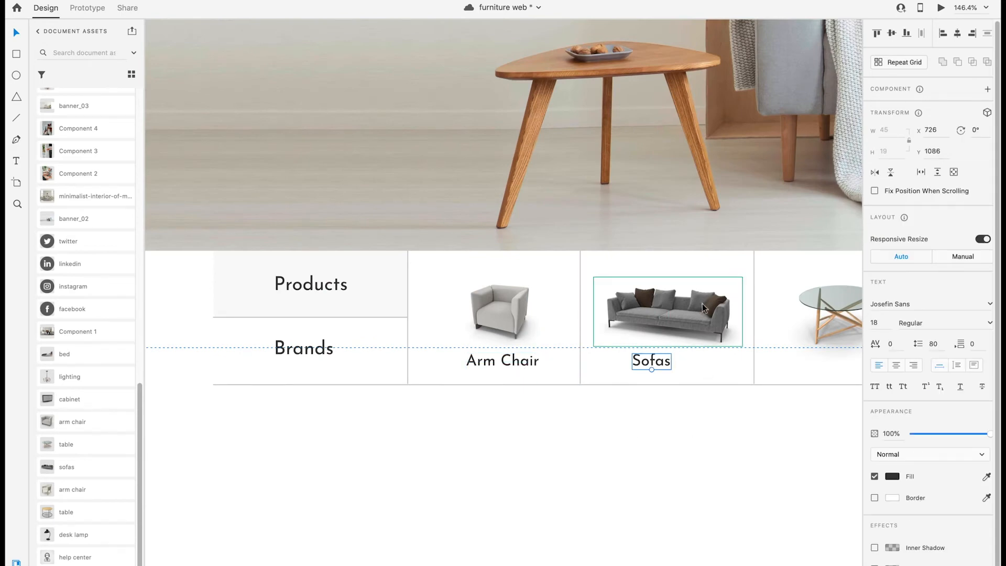
left_click(667, 317, "shift")
left_click(957, 34)
Step: Copy the Sofas label below the table picture, change its text to "Table", and center the two horizontally
scroll(733, 367, "right", 5)
left_click(488, 419)
left_click_drag(426, 361, 606, 362)
double_click(605, 363)
type("Tab")
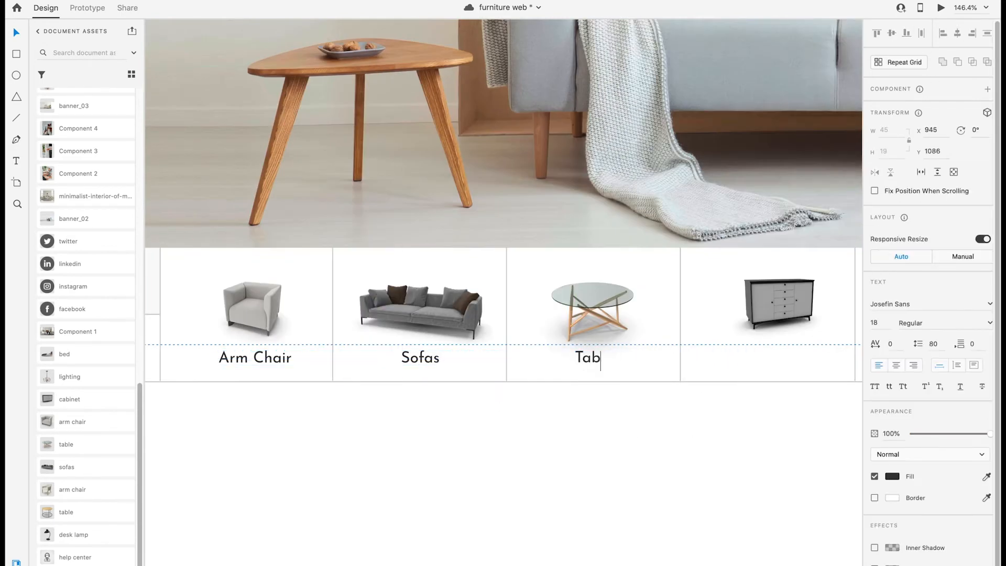
left_click(596, 320, "shift")
left_click(958, 33)
Step: Copy the Table label below the cabinet picture, change its text to "Cabinet", center the two, and shift the cabinet picture slightly
left_click(710, 452)
scroll(711, 453, "right", 5)
left_click_drag(359, 390, 535, 389)
double_click(535, 389)
type("C")
left_click(550, 335, "shift")
left_click(958, 34)
left_click_drag(563, 322, 550, 323)
Step: Copy the Cabinet label below the bed picture, change its text to "Bed", and center the two horizontally
left_click(547, 450)
left_click_drag(555, 391, 730, 390)
double_click(729, 389)
left_click(711, 389)
left_click(711, 340, "shift")
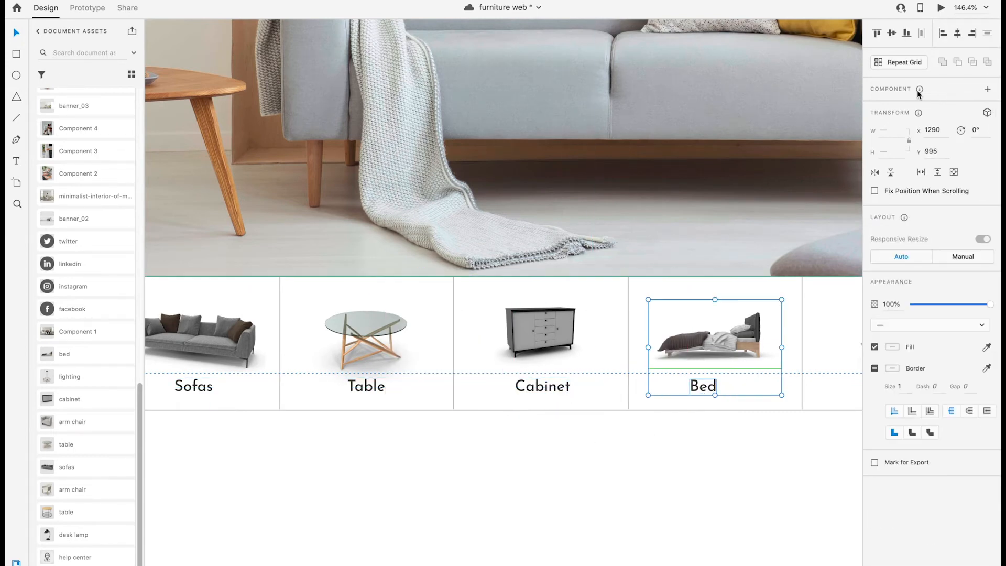
left_click(957, 34)
Step: Copy the Bed label below the chandelier, change its text to "Lighting", and center the two horizontally in their cell
scroll(583, 452, "right", 5)
left_click(584, 452)
left_click(504, 386)
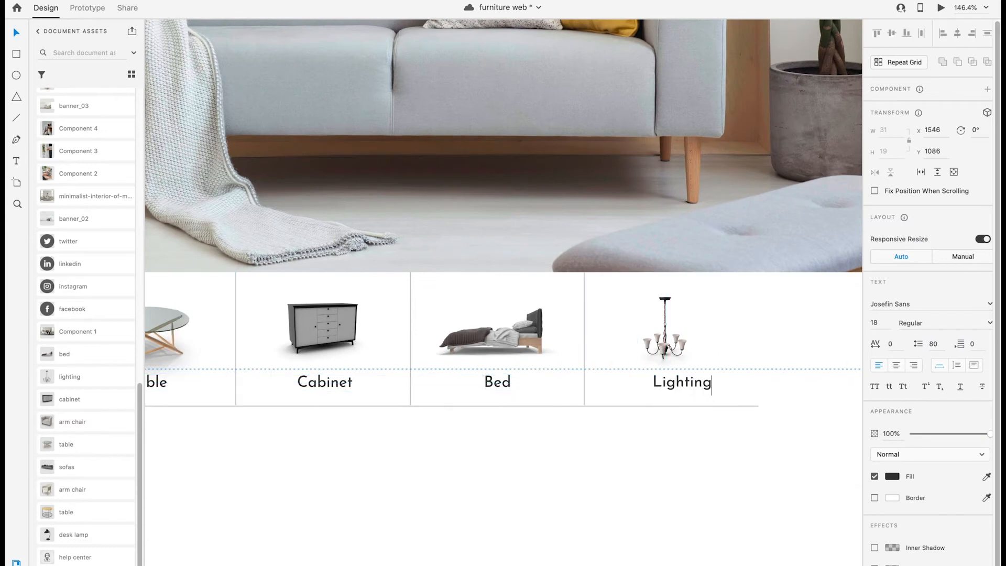
left_click(668, 344, "shift")
left_click(957, 34)
left_click_drag(675, 335, 672, 335)
left_click(677, 451)
scroll(678, 451, "down", 5)
scroll(678, 450, "down", 3)
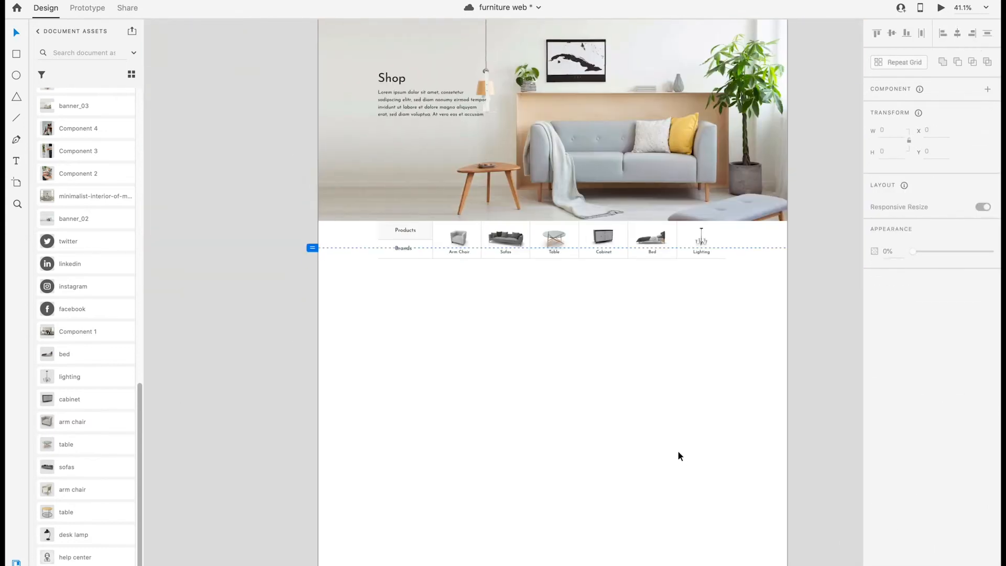
Step: Copy the Brands label below the product menu and change its text to "Filter Price"
scroll(287, 272, "up", 5)
scroll(287, 276, "up", 3)
left_click(475, 247)
left_click_drag(475, 246, 483, 322)
double_click(483, 323)
type("Fi")
key("Escape")
Step: Draw a horizontal line about 267 px long beside the Filter Price label as the slider track
scroll(483, 322, "right", 4)
left_click(16, 117)
left_click_drag(373, 308, 588, 313)
Step: Draw an 8 × 8 square at the start of the slider line, fill it dark gray, and remove its border
scroll(460, 348, "up", 5)
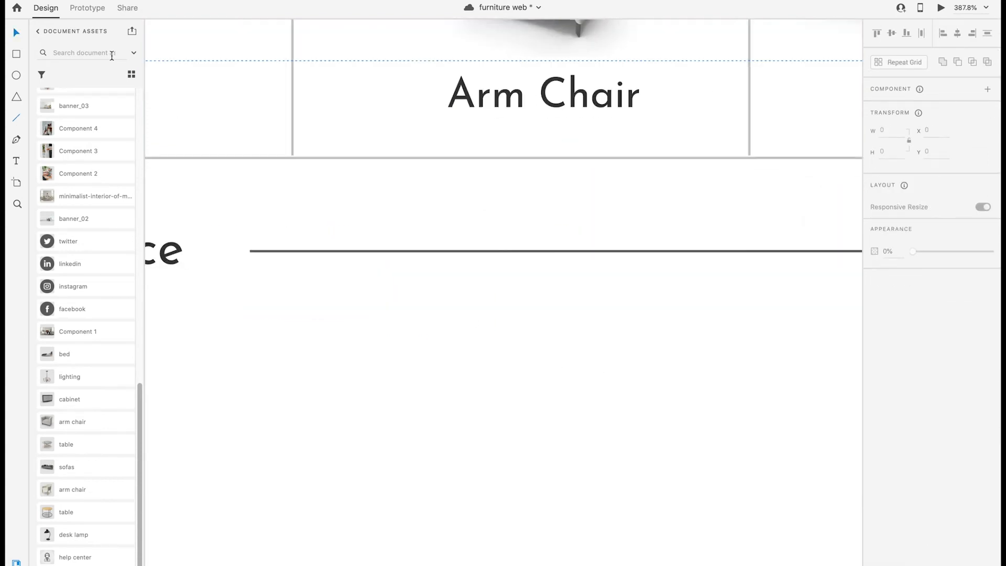
left_click_drag(251, 246, 269, 263)
left_click(893, 368)
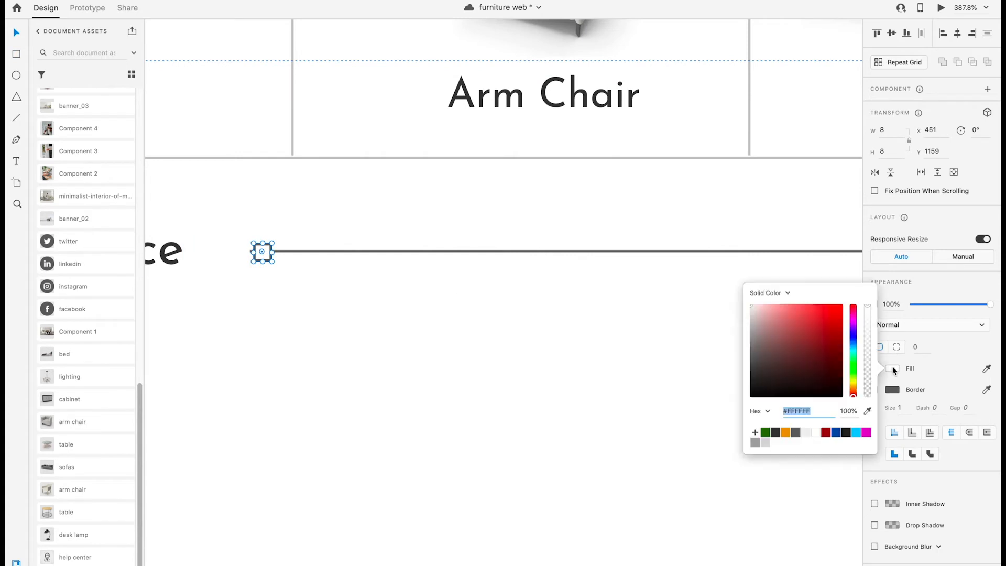
left_click(883, 394)
left_click(875, 390)
Step: Draw a circle on the slider line as its handle, fill it with #E89E00, and remove its border
left_click(16, 75)
left_click_drag(590, 225, 633, 268)
left_click_drag(608, 248, 612, 253)
scroll(79, 254, "up", 15)
left_click(79, 255)
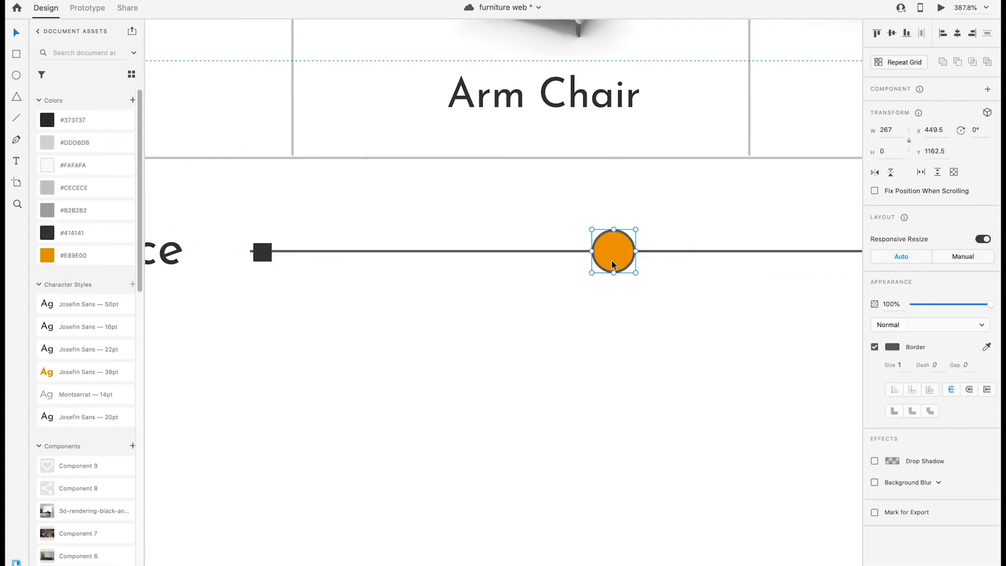
left_click(878, 368)
Step: Set the slider line's border to light gray with size 2
left_click(678, 252)
scroll(755, 293, "left", 5)
scroll(754, 293, "up", 2)
left_click(892, 347)
left_click(765, 412)
left_click(678, 293)
left_click(901, 365)
key("Up")
Step: Create a shorter 148.5 px copy of the slider line ending at the circle's center, and arrange it behind the circle
left_click(643, 291)
left_click_drag(643, 290, 693, 291)
key("super+z")
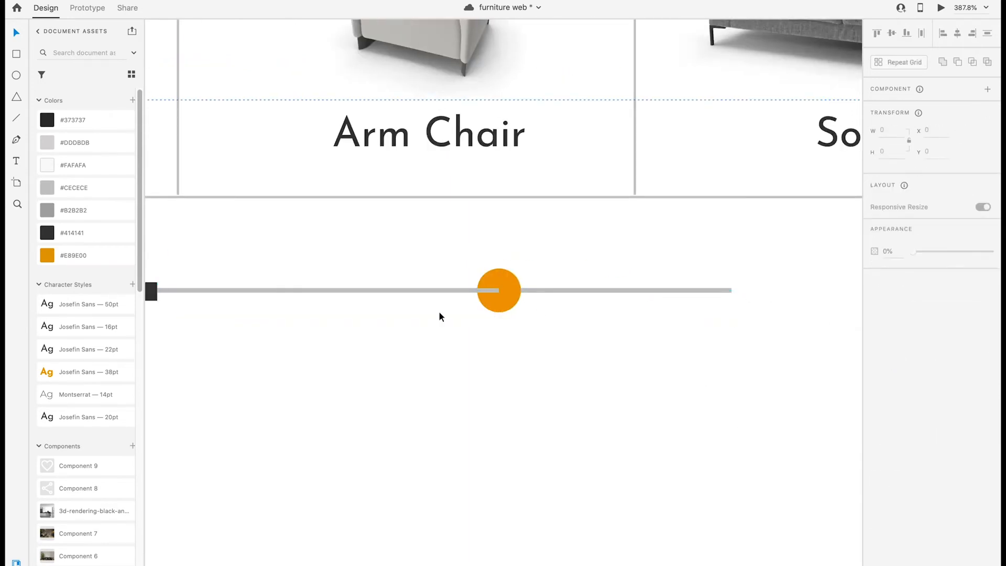
right_click(559, 290)
left_click(605, 500)
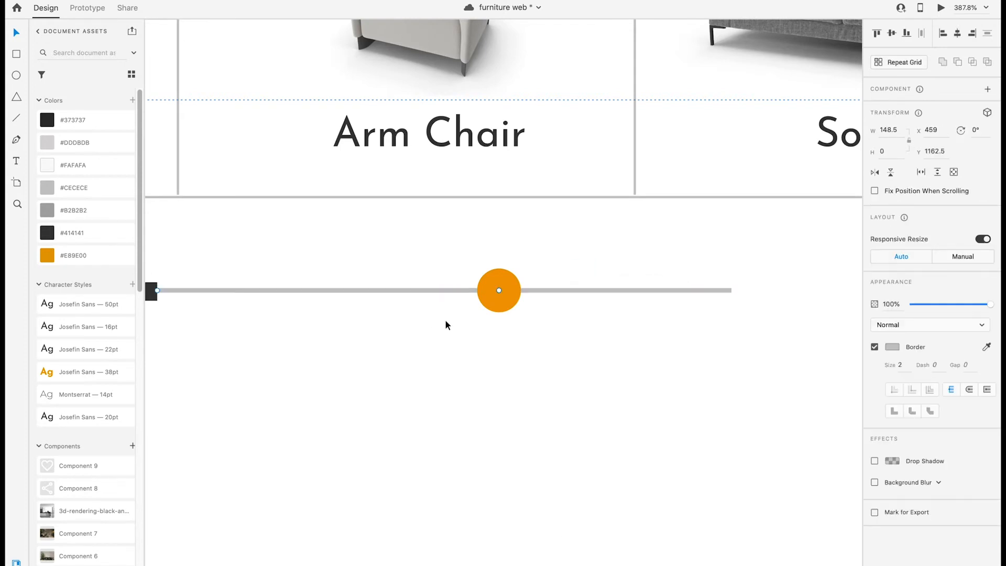
Step: Color the shorter slider line dark gray, nudge the square, and extend the line's start to meet it
scroll(442, 290, "left", 3)
left_click(656, 344)
left_click(279, 302)
left_click_drag(278, 303, 275, 303)
left_click(291, 298)
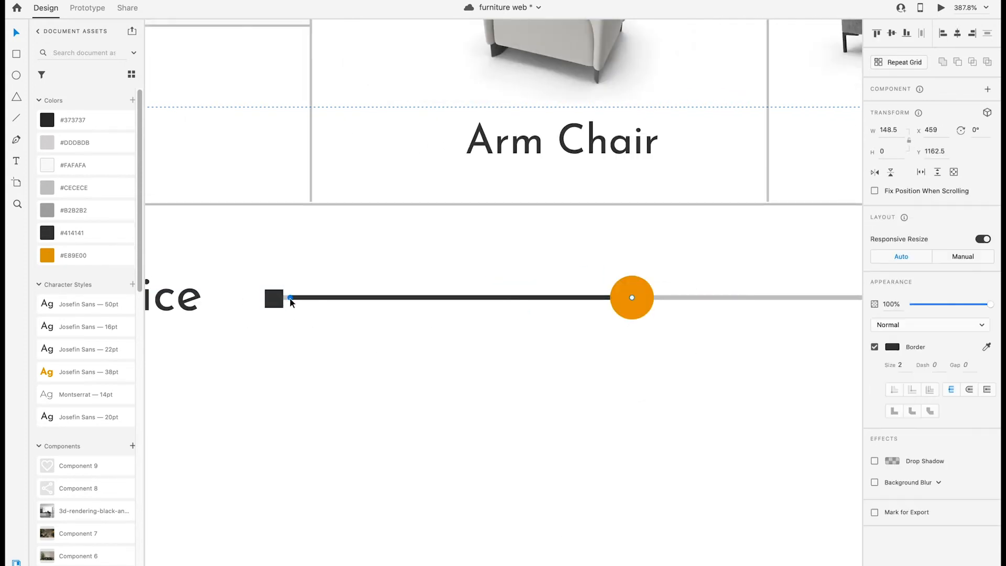
left_click(376, 325)
scroll(376, 324, "down", 10)
scroll(376, 324, "down", 1)
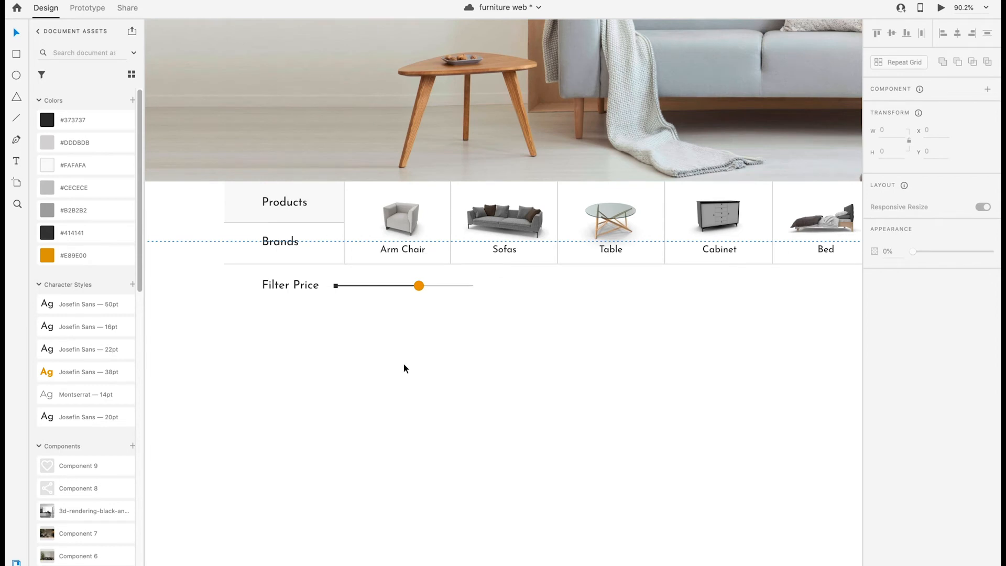
Step: Copy the Arm Chair label below the slider, change its text to "Price: $99 - $180", and nudge it up
left_click(386, 250)
left_click_drag(386, 250, 339, 310, "alt")
double_click(356, 310)
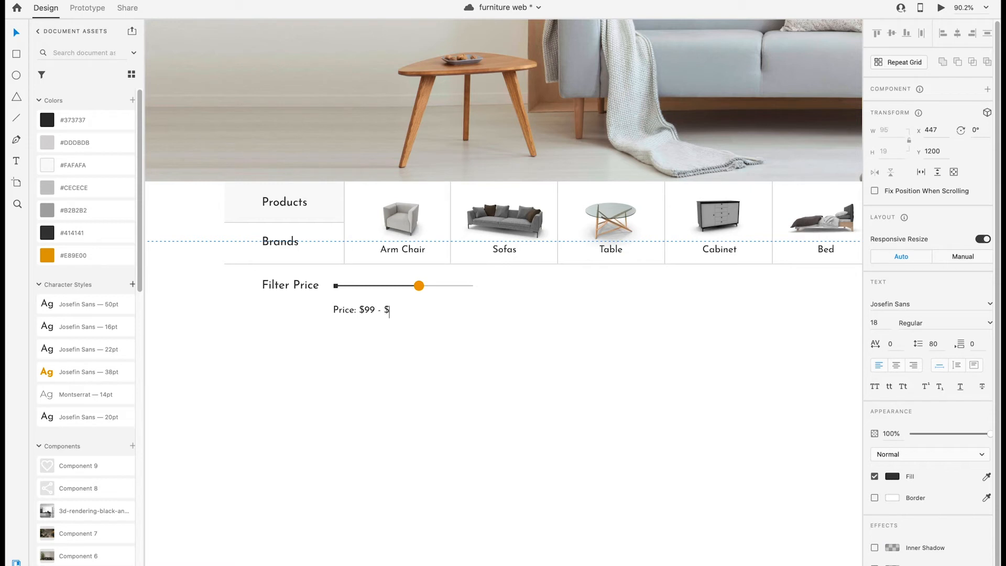
key("shift+Up")
left_click(465, 328)
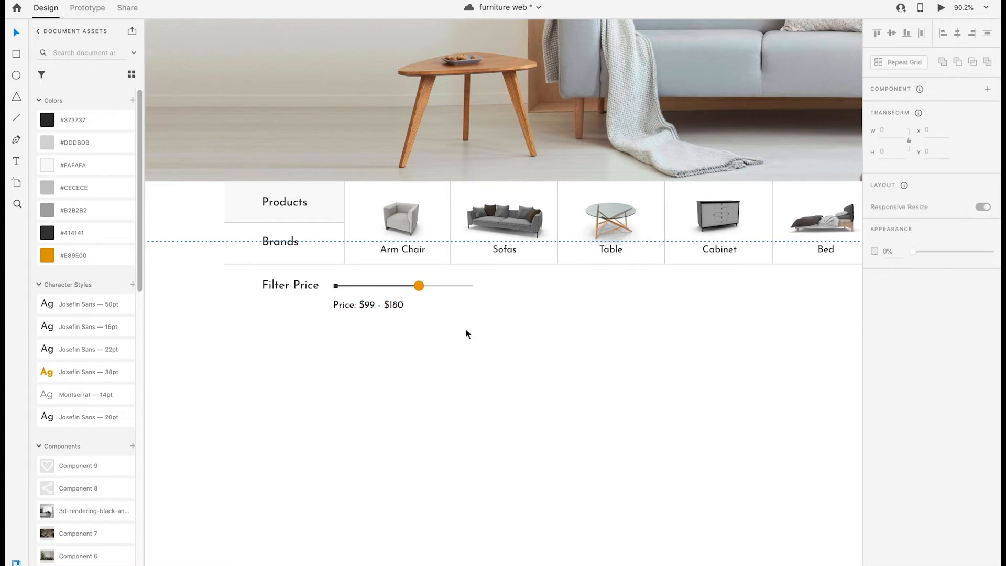
Step: Copy the Filter Price label to X 867, Y 1151 and change its text to "Colour"
scroll(466, 351, "right", 1)
left_click_drag(251, 299, 547, 303, "alt")
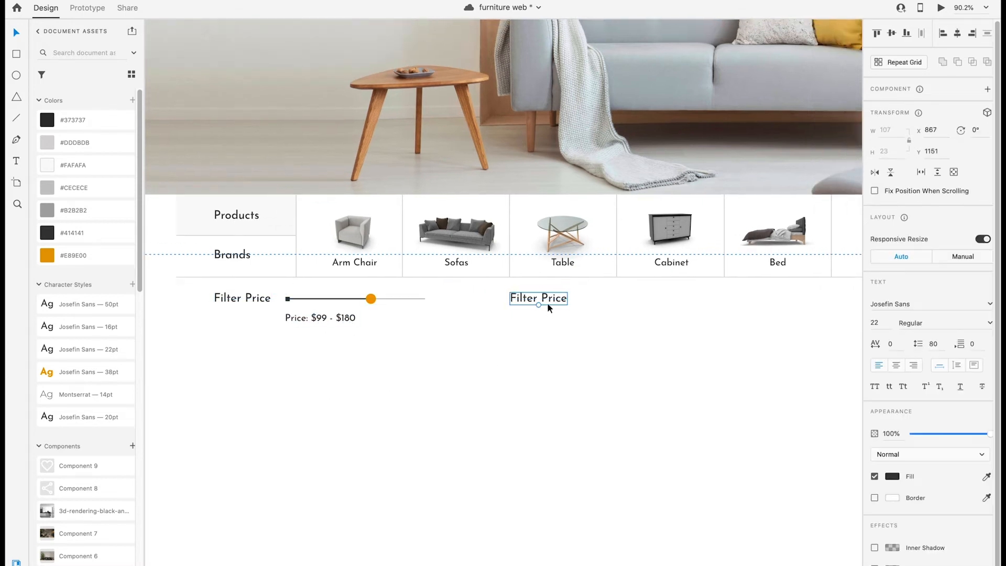
left_click(423, 376)
scroll(423, 375, "right", 3)
scroll(423, 379, "down", 5)
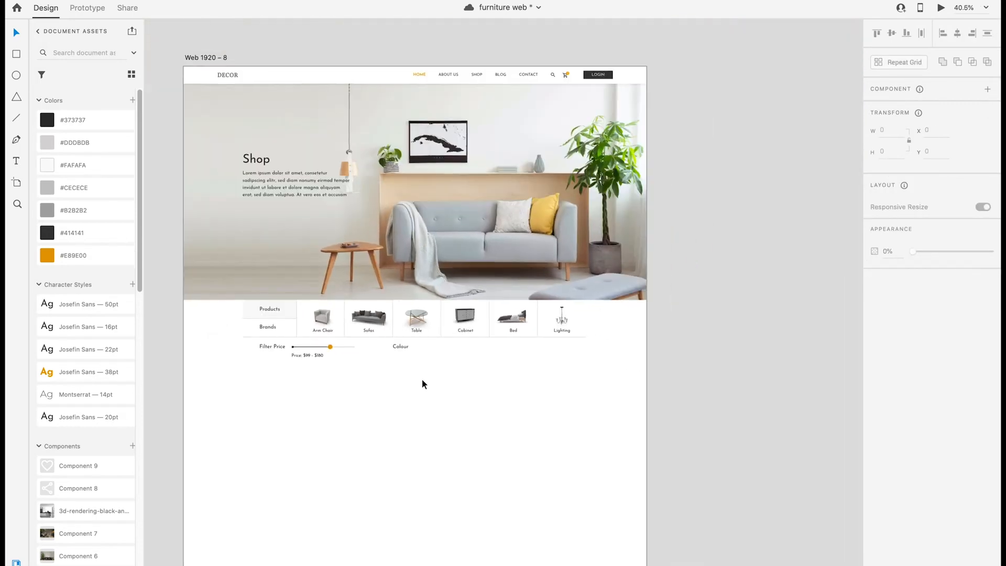
Step: Draw a circle about 39 px wide beside the Colour label and fill it with dark gray sampled from the Bed thumbnail
scroll(422, 379, "up", 5)
left_click(16, 75)
left_click_drag(421, 307, 440, 324, "shift")
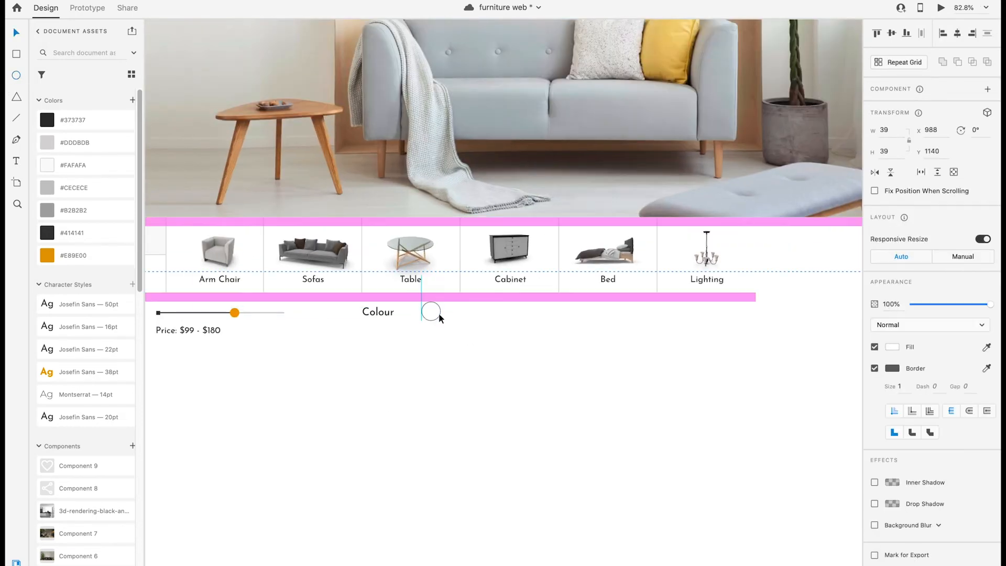
left_click(987, 347)
left_click(633, 244)
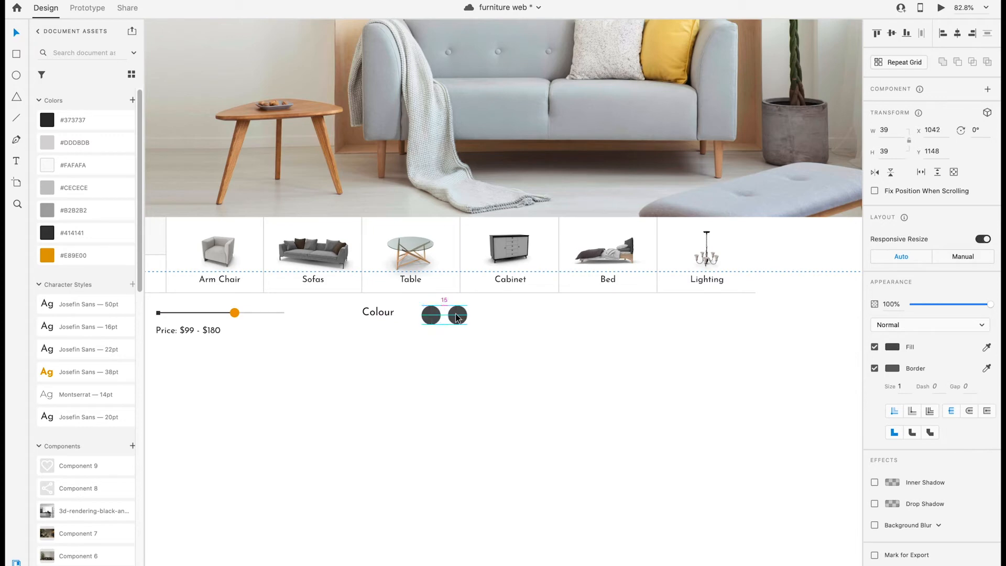
Step: Build four borderless colour circles from copies, filling them with shades sampled from the Sofas and Arm Chair thumbnails
left_click(986, 347)
left_click(310, 254)
left_click(482, 334)
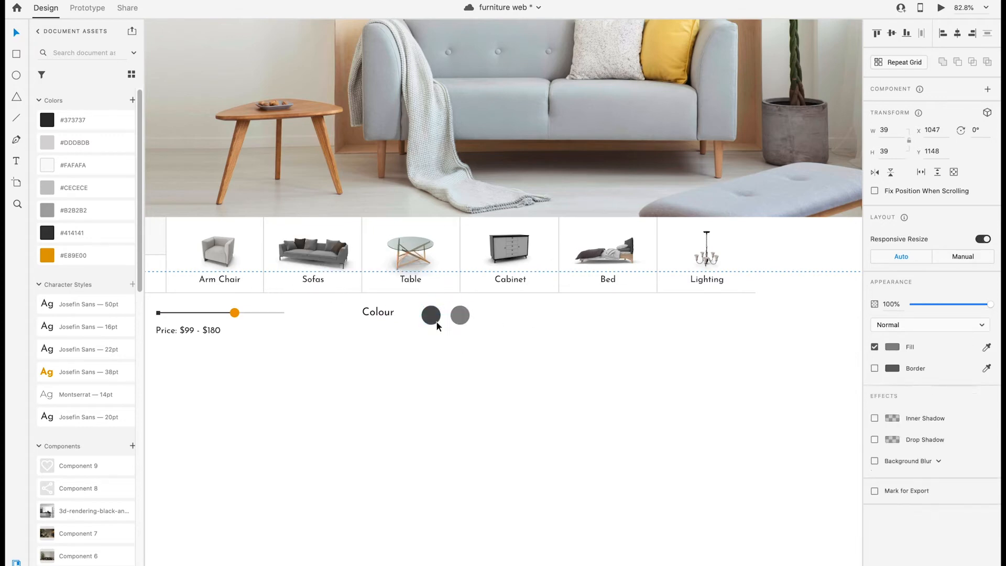
left_click_drag(482, 334, 429, 316)
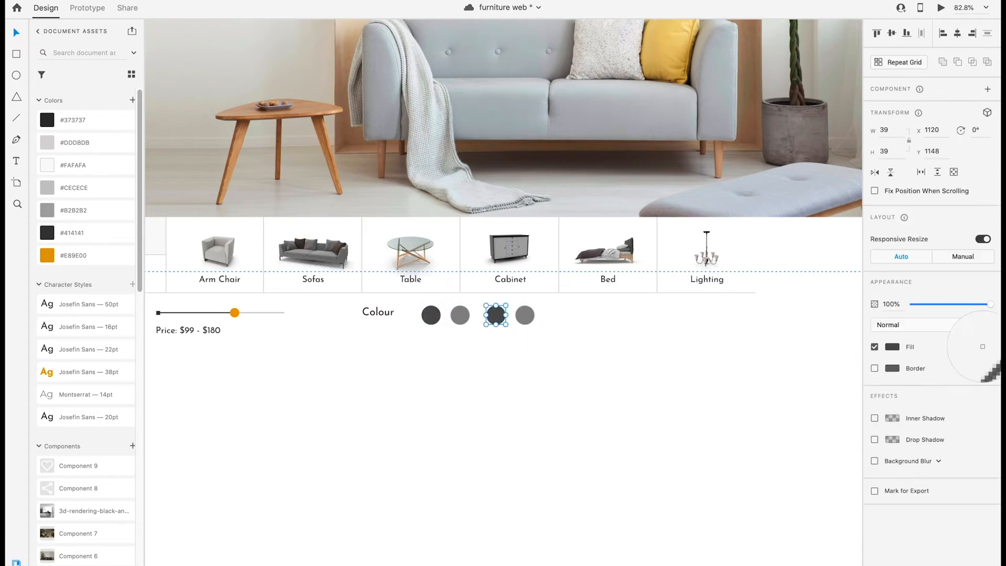
left_click(217, 255)
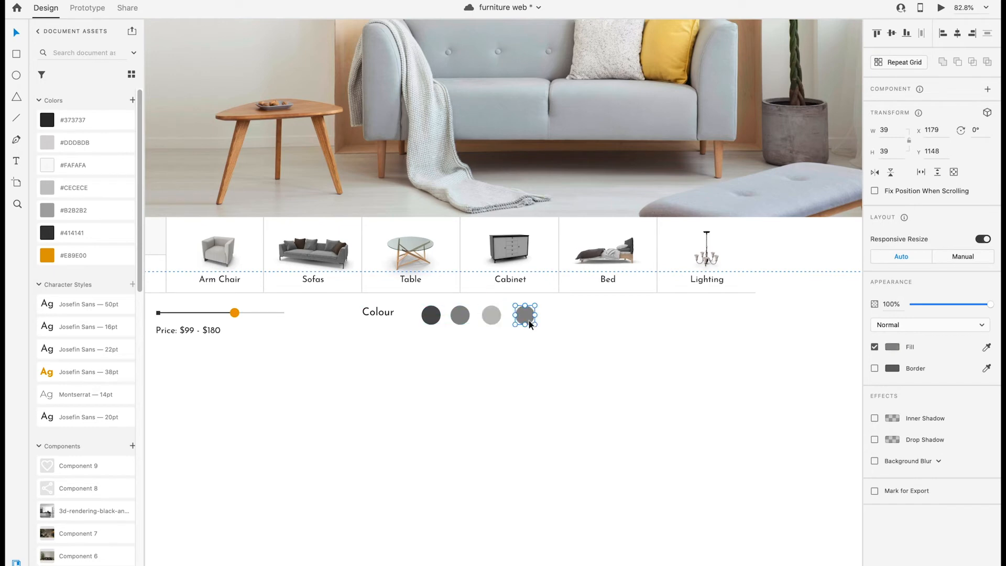
left_click(987, 347)
left_click(297, 243)
Step: Reorder the four colour circles from dark to light, distribute them evenly in a row, and group them
left_click(487, 338)
left_click_drag(496, 318, 571, 317)
left_click(465, 322, "shift")
mouse_move(465, 321)
left_mouse_down()
mouse_move(490, 322)
mouse_move(462, 319)
left_mouse_up()
left_click_drag(486, 318, 491, 319)
left_click_drag(593, 318, 523, 317)
left_click_drag(553, 334, 431, 312)
left_click(922, 34)
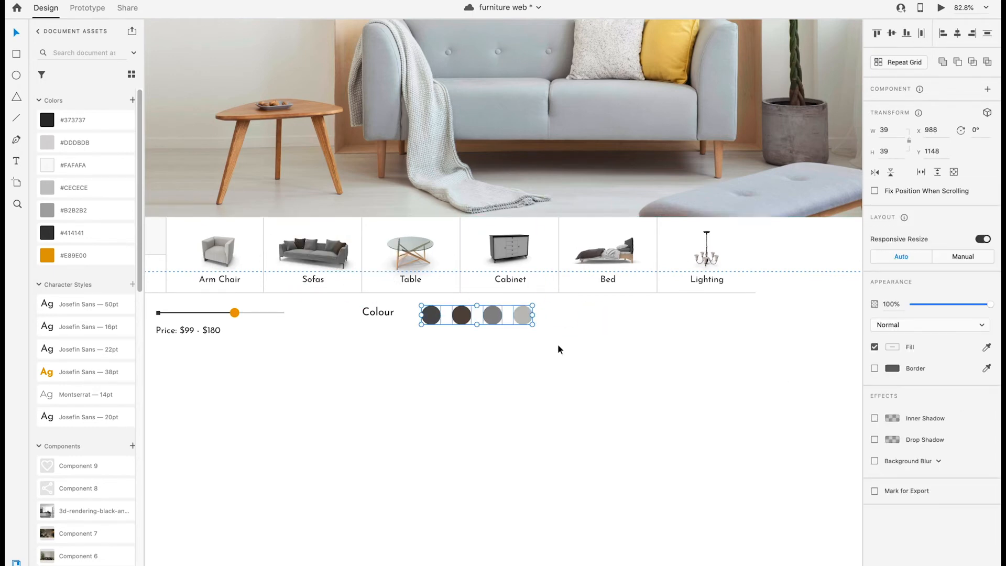
key("super+g")
Step: Move the whole Filter Price and Colour row down by 10 px
left_click(549, 367)
scroll(534, 357, "down", 5)
scroll(534, 356, "up", 6)
left_click(528, 388)
left_click_drag(534, 397, 519, 393)
left_click(556, 401)
scroll(555, 402, "down", 4)
scroll(556, 404, "down", 3)
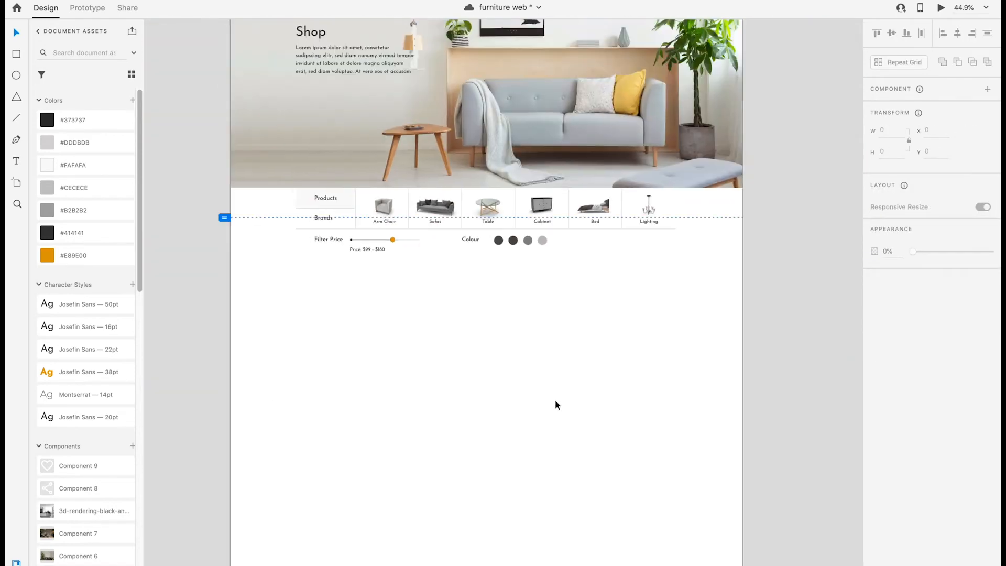
left_click_drag(561, 272, 306, 233)
key("shift+Down")
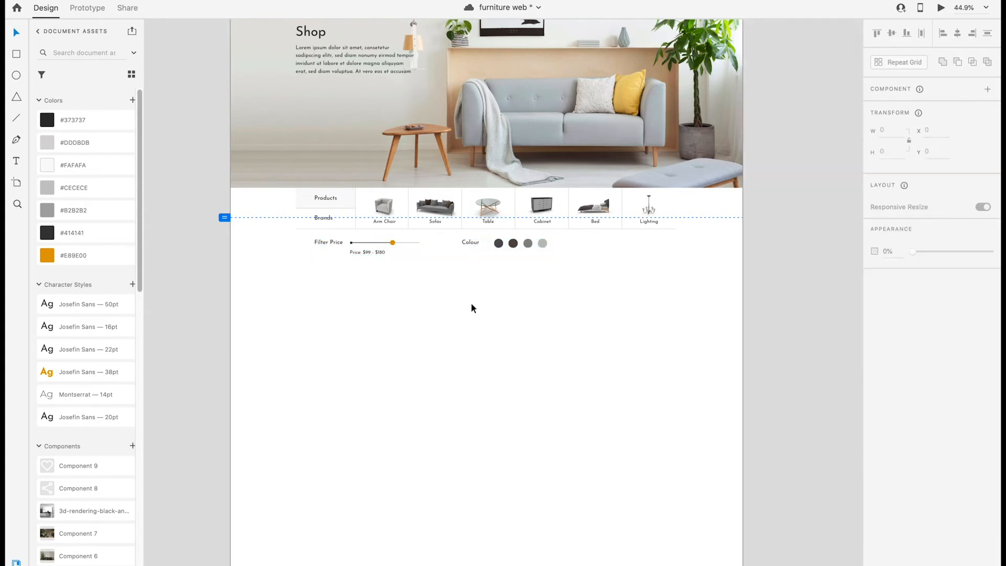
Step: Copy the two-line sale heading from Web 1920 – 6 and position it centered below the filter row on Web 1920 – 8
left_click(470, 304)
scroll(468, 303, "down", 4)
scroll(468, 303, "left", 4)
scroll(468, 303, "left", 8)
left_click(406, 311)
left_click(330, 251)
left_click(572, 296)
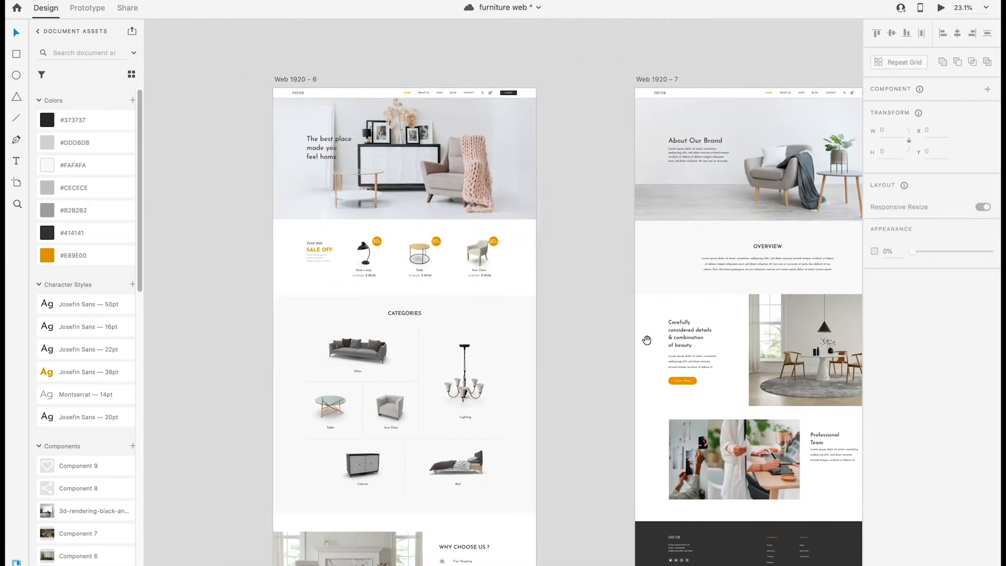
scroll(573, 296, "right", 10)
left_click(494, 318)
key("super+v")
left_click_drag(391, 275, 470, 326)
left_click_drag(661, 292, 445, 328)
key("shift+Up")
key("shift+Up")
left_click(512, 314)
Step: Change the copied heading texts to "NOW VIEWING" and "ARM CHAIRS", and move both up slightly
scroll(513, 304, "up", 5)
scroll(513, 303, "left", 1)
double_click(462, 302)
type("NOW VIEWING")
double_click(446, 330)
type("ARM")
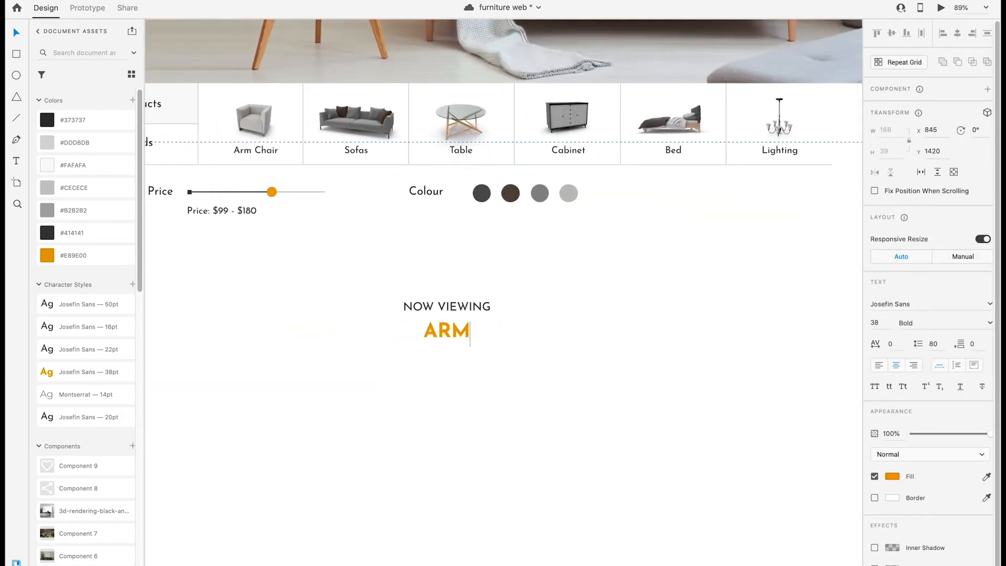
key("Escape")
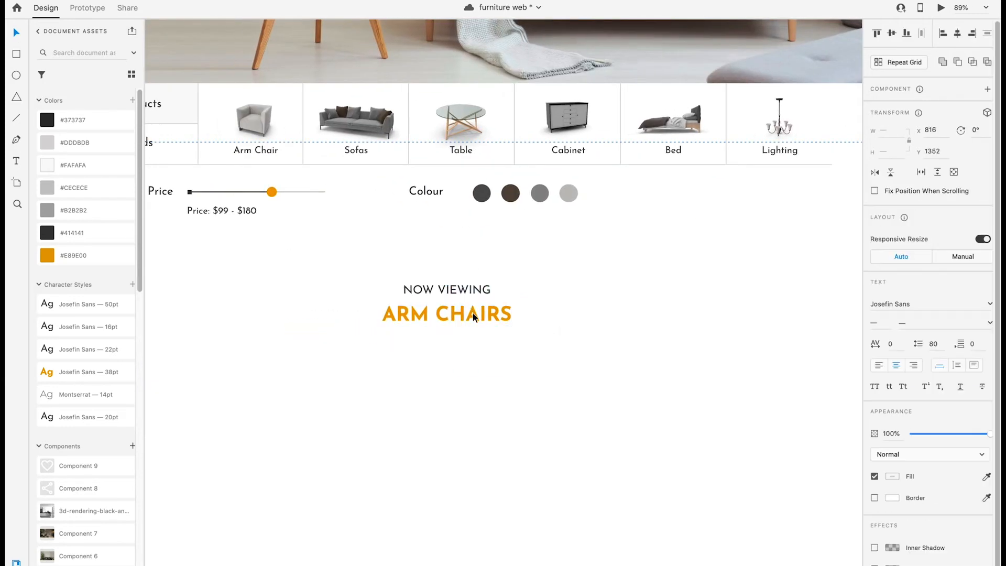
Step: Copy the dark footer from Web 1920 – 7 to the bottom of Web 1920 – 8
scroll(577, 325, "down", 5)
scroll(472, 328, "up", 3)
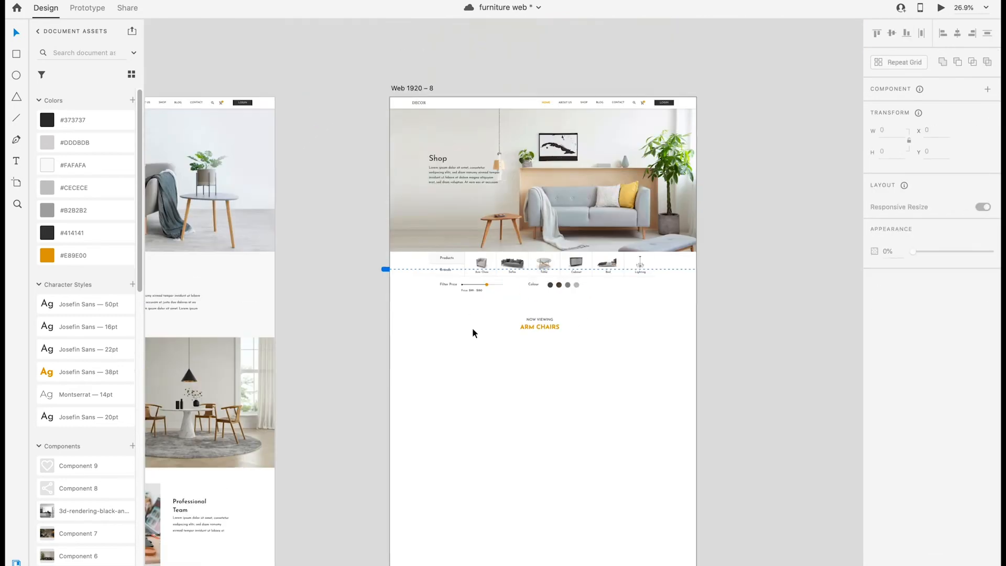
scroll(473, 327, "up", 5)
left_click(357, 177)
left_click_drag(357, 177, 506, 182)
right_click(489, 184)
left_click(539, 404)
left_click(579, 302)
scroll(577, 298, "down", 8)
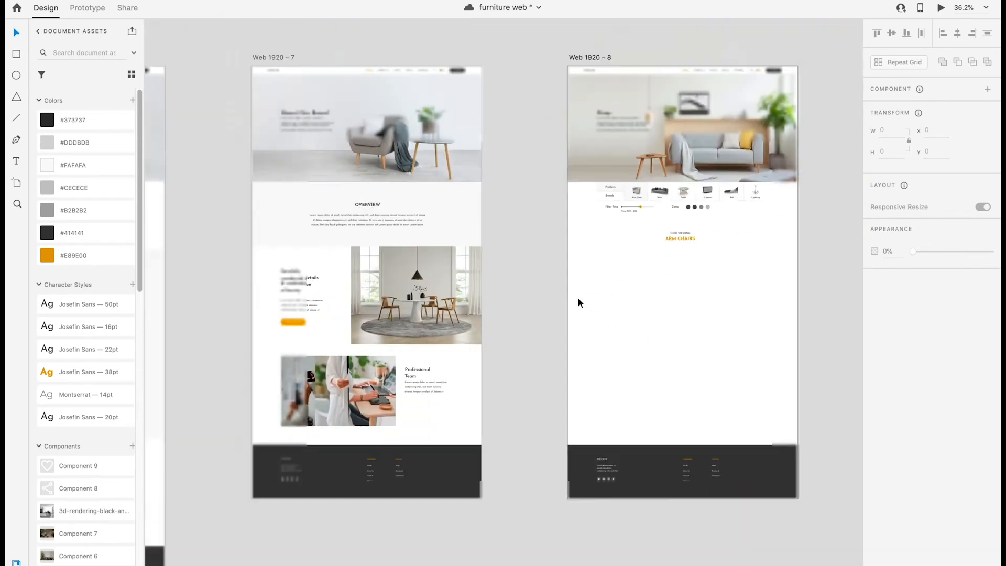
Step: Copy the Sofas label and a vertical divider from the Categories section and place them below ARM CHAIRS at X 590, Y 1567.5
scroll(579, 300, "left", 5)
scroll(595, 256, "up", 1)
left_click(396, 270)
left_click(345, 268, "shift")
left_click_drag(548, 295, 84, 376)
left_click(562, 314)
key("super+v")
left_click(564, 320)
scroll(564, 320, "up", 4)
left_click_drag(533, 420, 300, 344)
left_click_drag(336, 391, 337, 345)
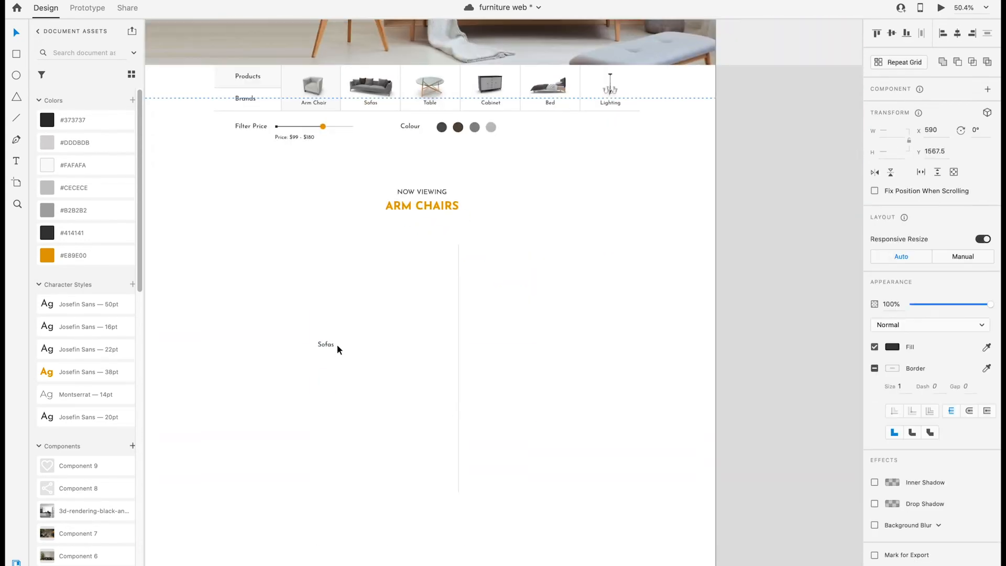
Step: Copy the vertical divider to the left of the original and shorten it to 348 px, using the layout grid as a guide
left_click(528, 338)
scroll(528, 337, "left", 3)
left_click(559, 321)
left_click_drag(559, 320, 423, 295)
key("shift+super+apostrophe")
left_click(419, 293)
left_click(423, 332)
left_click_drag(425, 335, 389, 329)
left_click_drag(575, 260, 412, 266)
left_click(438, 346)
left_click(423, 331)
key("shift+super+apostrophe")
Step: Move the Sofas label to X 400, Y 1877 and place component 1 above it at 266 × 266 px
left_click(449, 349)
left_click_drag(392, 329, 371, 330)
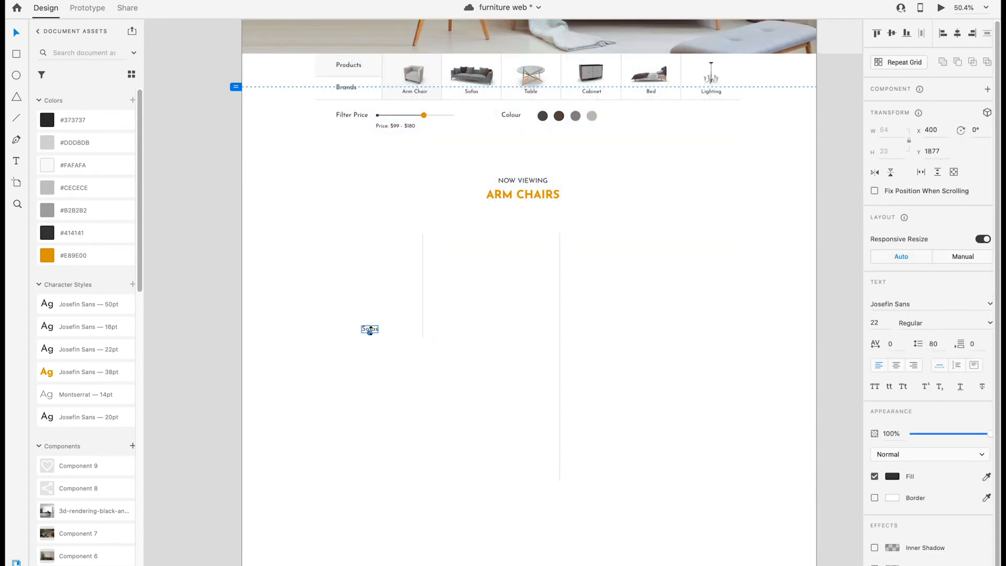
scroll(121, 480, "down", 7)
left_click_drag(97, 503, 459, 465)
left_click_drag(464, 455, 377, 269)
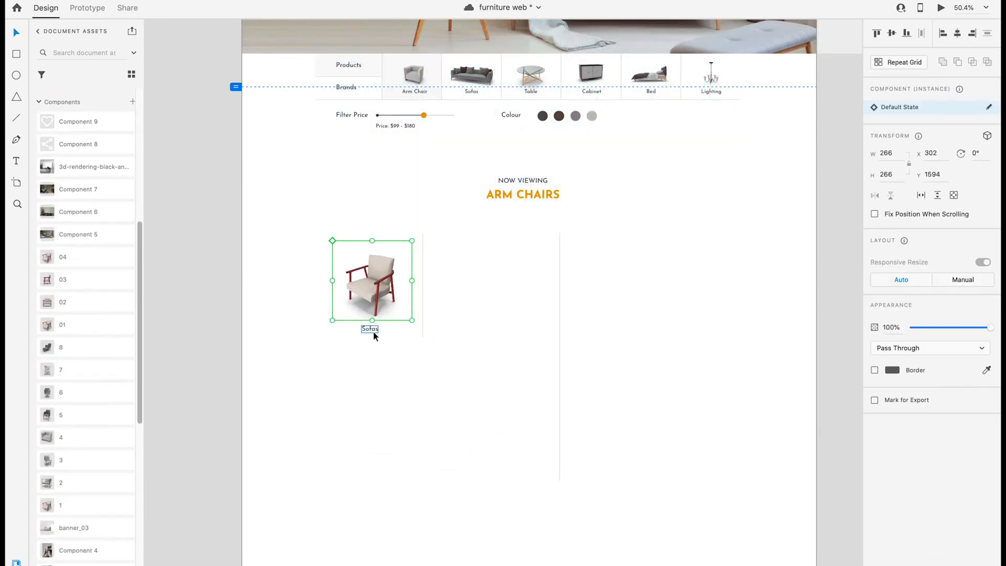
Step: Change the label below the chair image to "Arm Chair" and center it horizontally with the image
double_click(373, 331)
type("aR")
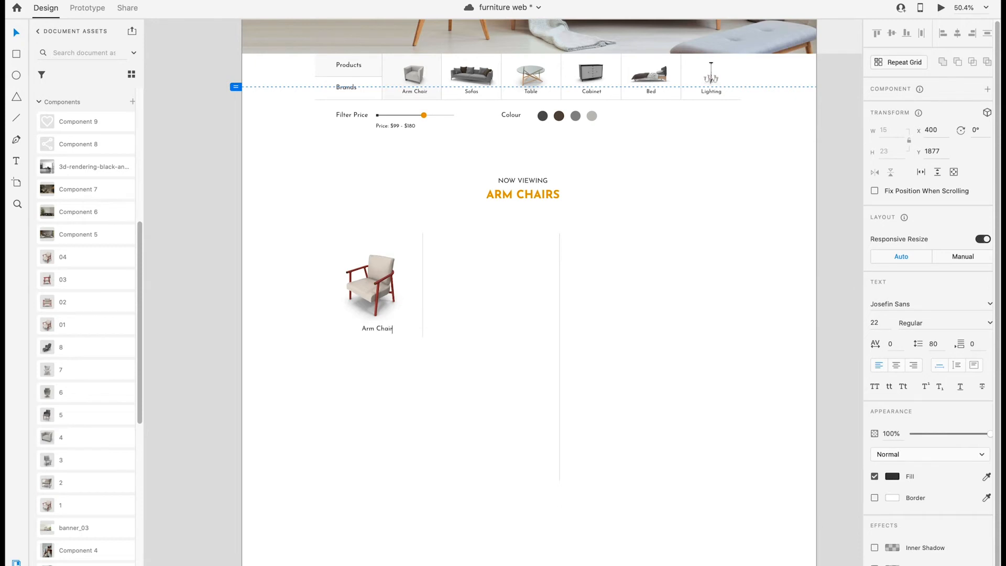
scroll(309, 332, "up", 10)
left_click_drag(528, 381, 508, 272)
key("ctrl+super+c")
left_click(680, 306)
Step: Copy the Arm Chair label directly below itself and change the copy's text to "$ 99.00"
left_click(504, 329)
double_click(507, 366)
left_click_drag(504, 329, 582, 228)
type("$ 99.")
left_click_drag(513, 231, 513, 209)
Step: Duplicate the chair product card to the right at X 694 and move the short divider to X 654
scroll(514, 208, "right", 4)
scroll(514, 208, "up", 1)
left_click_drag(285, 220, 622, 220)
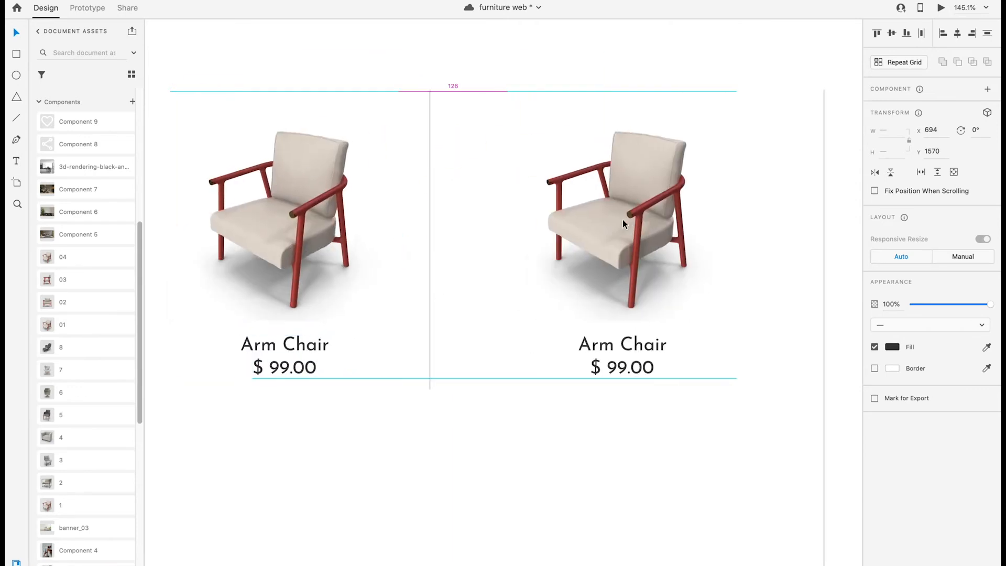
scroll(558, 430, "down", 5)
left_click_drag(501, 366, 521, 365)
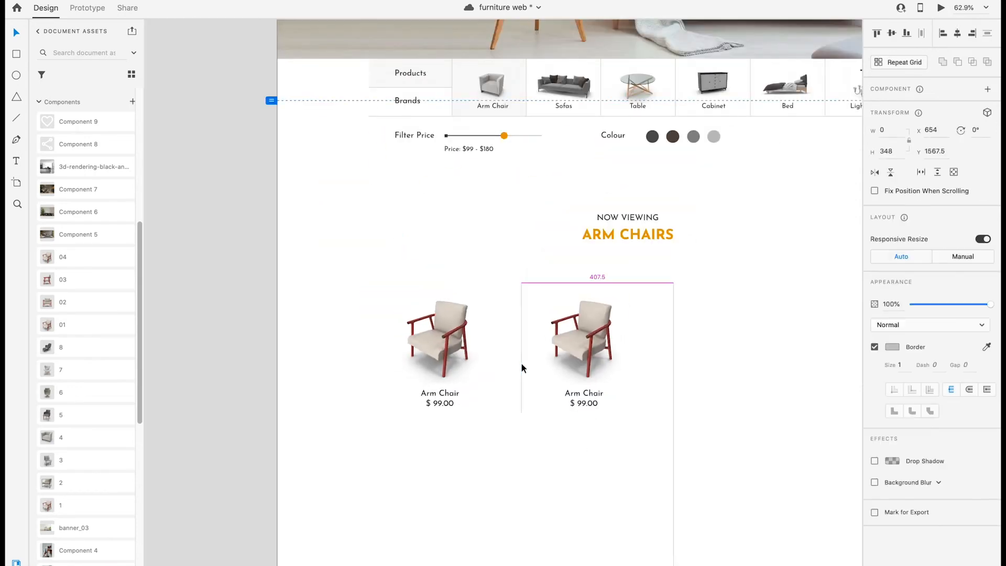
Step: Adjust the second product card and the long vertical divider to the layout grid columns, and hide the grid again
key("ctrl+shift+apostrophe")
key("Escape")
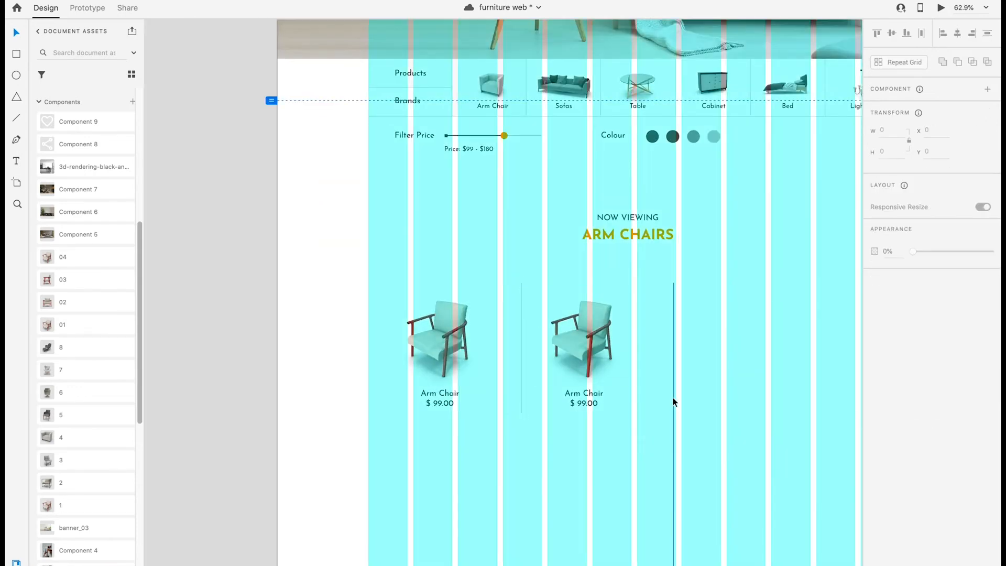
left_click_drag(588, 334, 601, 334)
left_click_drag(674, 382, 665, 376)
left_click_drag(592, 460, 557, 342)
key("super+shift+apostrophe")
Step: Extend the short vertical divider between the two product cards downward to 414 px
left_click(552, 324)
left_click(487, 289)
left_click_drag(487, 293, 488, 318)
Step: Replace the second card's chair with component 2 scaled to fit, and move both cards' name and price labels down slightly
left_click_drag(126, 481, 580, 194)
left_click(568, 226)
key("Delete")
left_click_drag(586, 321, 569, 249)
left_click(586, 310)
left_click(562, 283)
left_click(400, 282, "shift")
left_click_drag(400, 283, 400, 289)
left_click_drag(587, 317, 570, 249)
left_click_drag(580, 209, 573, 210)
Step: Add a copy of the divider rotated 90° below the cards and stretch it from the grid's left edge to the long divider
left_click(487, 301)
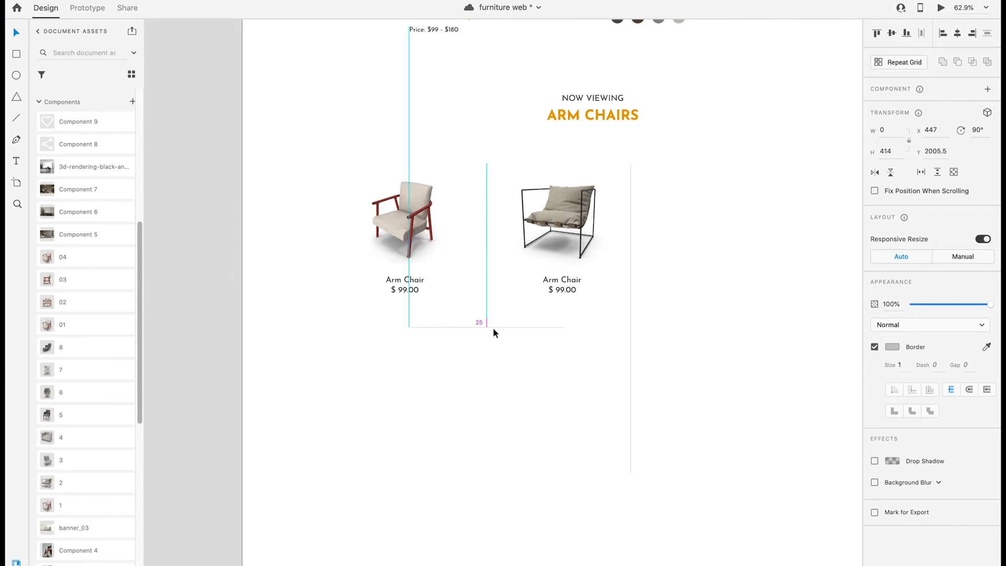
left_click(450, 329)
left_click_drag(410, 328, 360, 328)
left_click_drag(564, 328, 630, 330)
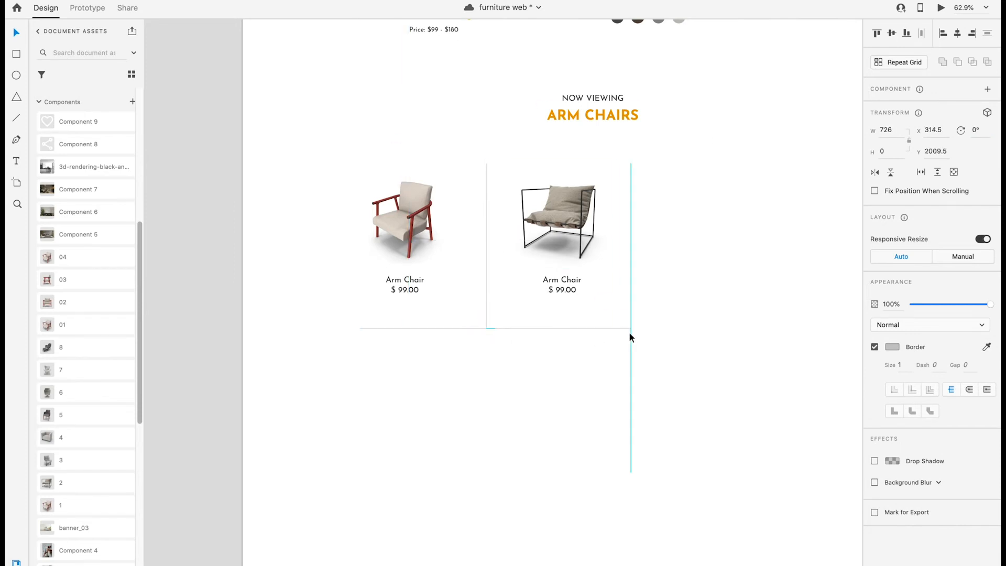
key("super+shift+apostrophe")
left_click_drag(360, 328, 334, 328)
left_click(466, 352)
key("super+shift+apostrophe")
Step: Move both product cards down slightly and fine-tune the height of the horizontal divider beneath them
left_click_drag(523, 329, 523, 325)
mouse_move(382, 140)
left_mouse_down()
mouse_move(430, 295)
mouse_move(571, 294)
left_mouse_up()
key("shift+Down")
key("shift+Down")
key("shift+Down")
key("shift+Up")
left_click(510, 346)
left_click_drag(495, 325, 495, 327)
left_click(526, 343)
Step: Lengthen the middle vertical divider and place component 3 in the second row below the first product card
scroll(530, 330, "down", 3)
left_click(484, 260)
left_click_drag(61, 460, 381, 409)
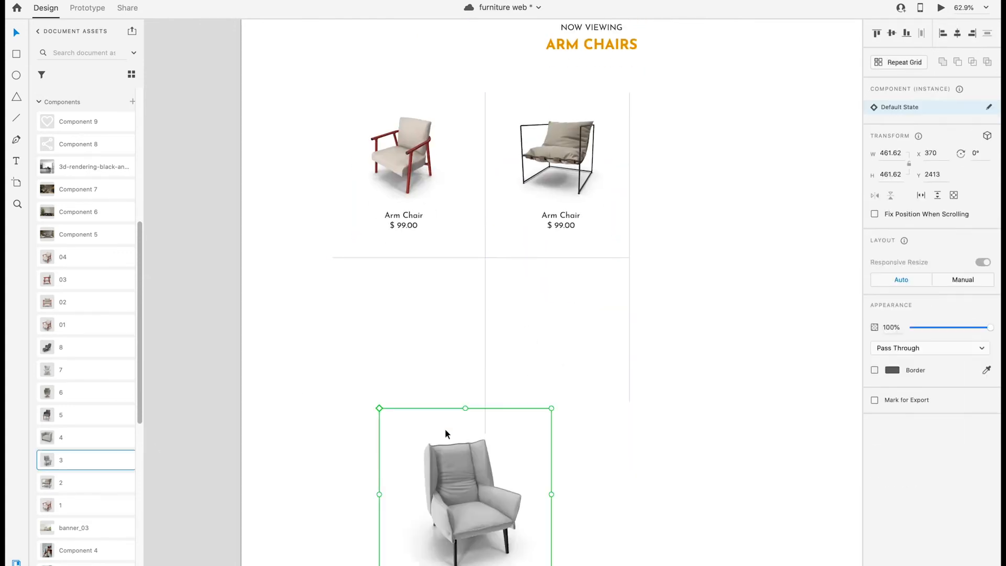
left_click_drag(478, 495, 415, 352)
Step: Copy the first card's name and price labels below the gray armchair at X 384, Y 2515
left_click(408, 225)
left_click(410, 214, "shift")
left_click_drag(410, 216, 410, 450)
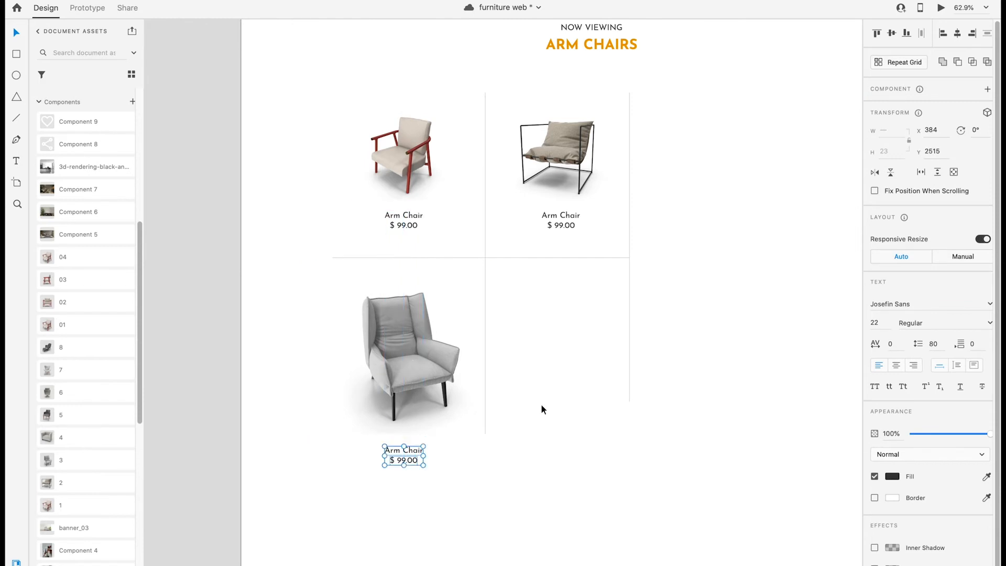
Step: Extend the middle vertical divider to 1335 px and copy the horizontal divider below the second product row
left_click(486, 324)
left_click(485, 252)
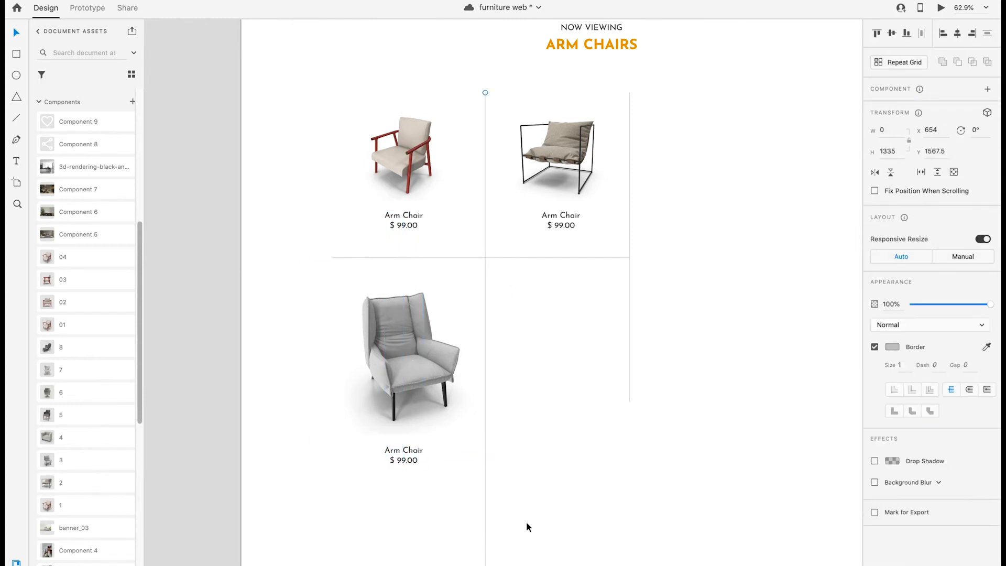
scroll(520, 133, "down", 5)
scroll(520, 133, "left", 2)
left_click(520, 133)
left_click_drag(520, 133, 508, 360)
left_click(459, 340)
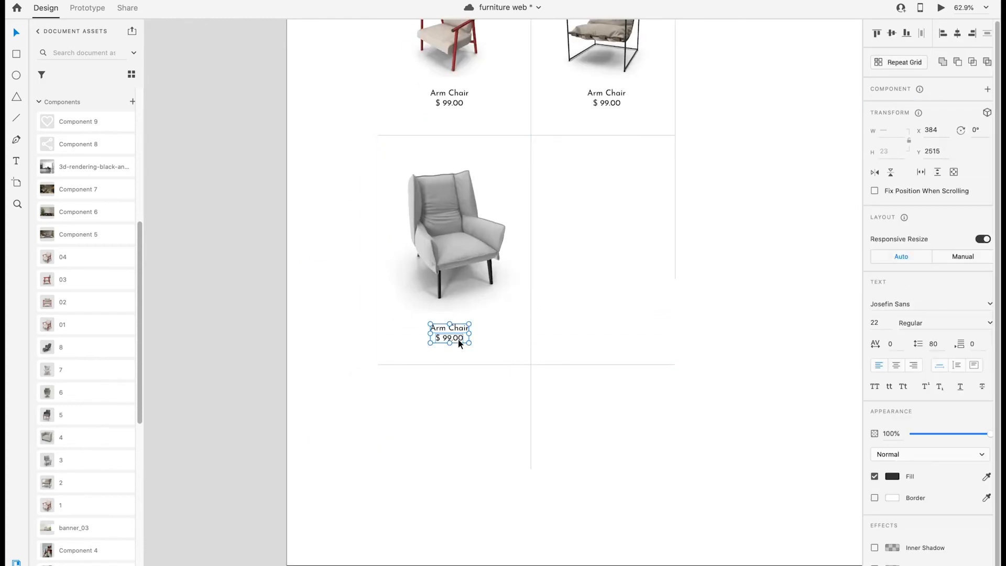
Step: Move the gray armchair's labels and the divider below them up, and shorten that divider to end at the middle vertical divider
left_click(461, 283, "shift")
left_click_drag(461, 283, 461, 272)
left_click_drag(511, 365, 510, 352)
left_click(683, 377)
left_click(666, 352)
left_click_drag(675, 352, 529, 360)
left_click(612, 375)
Step: Place component 5 in the third row of the first column and copy the name and price labels beneath it
left_click_drag(78, 415, 453, 408)
left_click_drag(456, 319, 454, 492)
left_click(454, 423, "shift")
left_click_drag(455, 423, 454, 423)
Step: Extend the middle vertical divider down past the third-row product card
left_click(551, 463)
left_click(530, 463)
left_click_drag(531, 468, 526, 514)
left_click(556, 419)
Step: Place the boxy gray armchair component in the second column's second row and copy the name and price labels below it
scroll(494, 354, "up", 2)
scroll(495, 354, "right", 2)
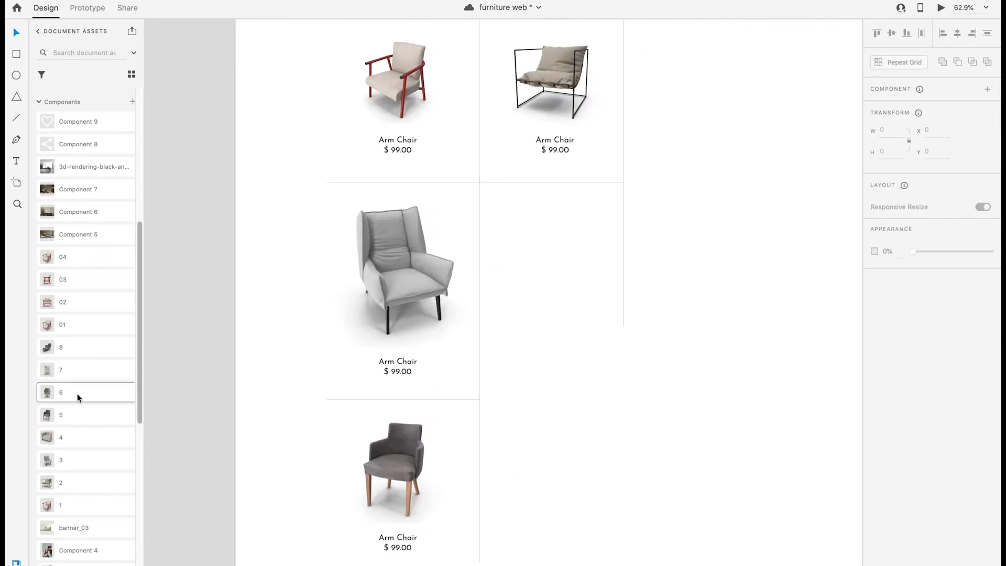
left_click_drag(77, 394, 576, 275)
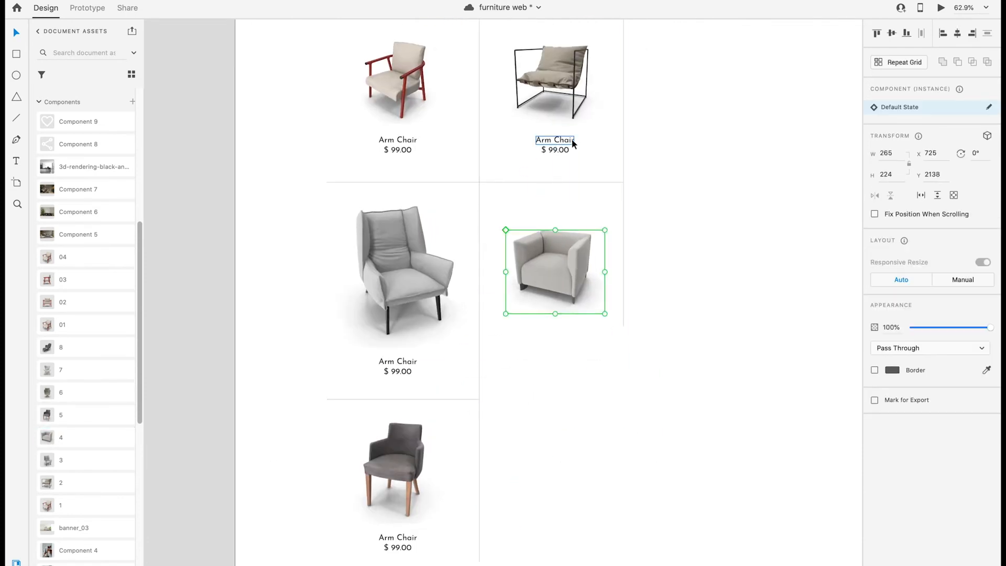
left_click(573, 144)
left_click_drag(561, 321, 560, 320)
Step: Copy a horizontal divider below the boxy armchair, lengthen it to the right, and extend the adjoining vertical divider to 935 px
left_click(551, 400)
left_click_drag(550, 405, 505, 380)
left_click(420, 373)
left_click_drag(421, 373, 564, 339)
left_click_drag(587, 341, 824, 330)
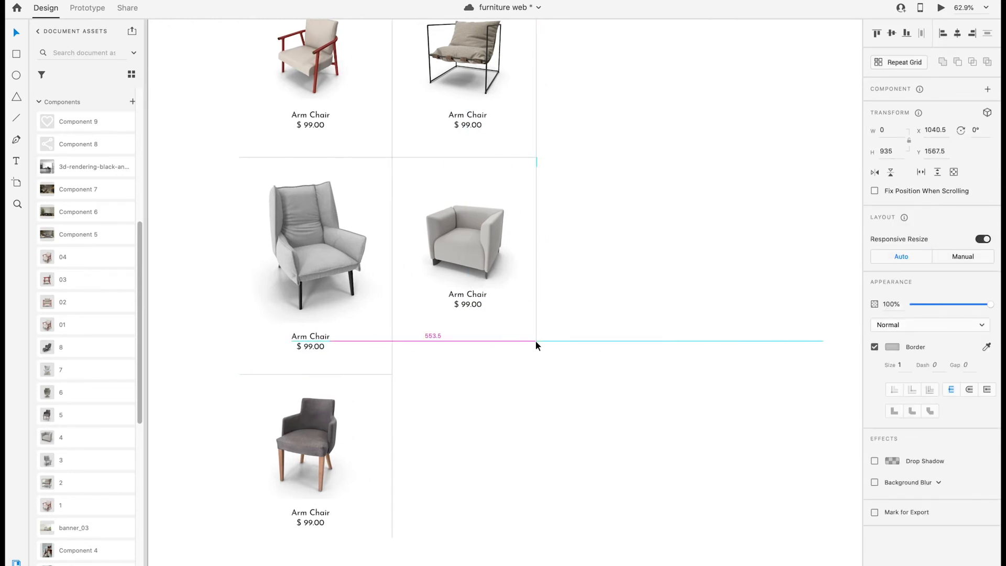
Step: Place component 6 in the third row beside the dark armchair and copy the name and price labels beneath it
left_click_drag(63, 392, 519, 409)
left_click(476, 303)
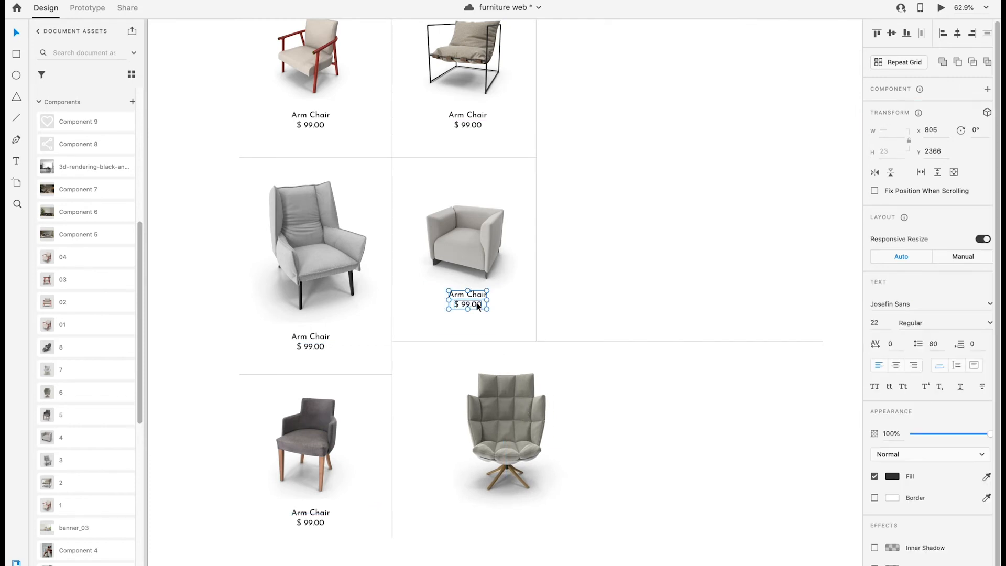
left_click_drag(514, 513, 514, 517)
left_click(636, 439)
Step: Copy the right vertical divider into the third row beside the swivel chair and move that chair's card to X 713, Y 2499
left_click_drag(636, 439, 519, 432)
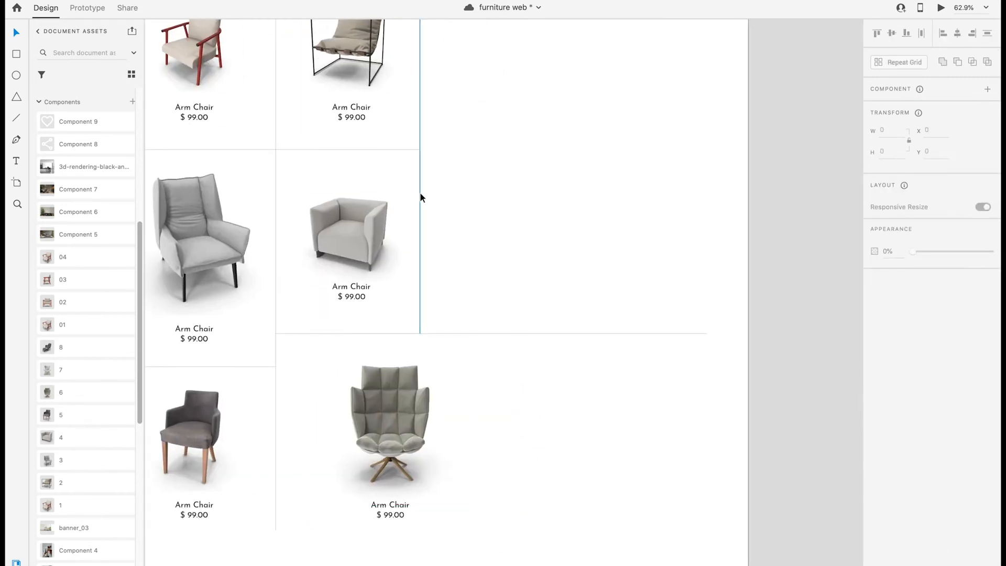
left_click(419, 194)
key("super+c")
key("super+v")
left_click_drag(445, 347, 525, 379)
left_click_drag(447, 269, 488, 303)
left_click(379, 388)
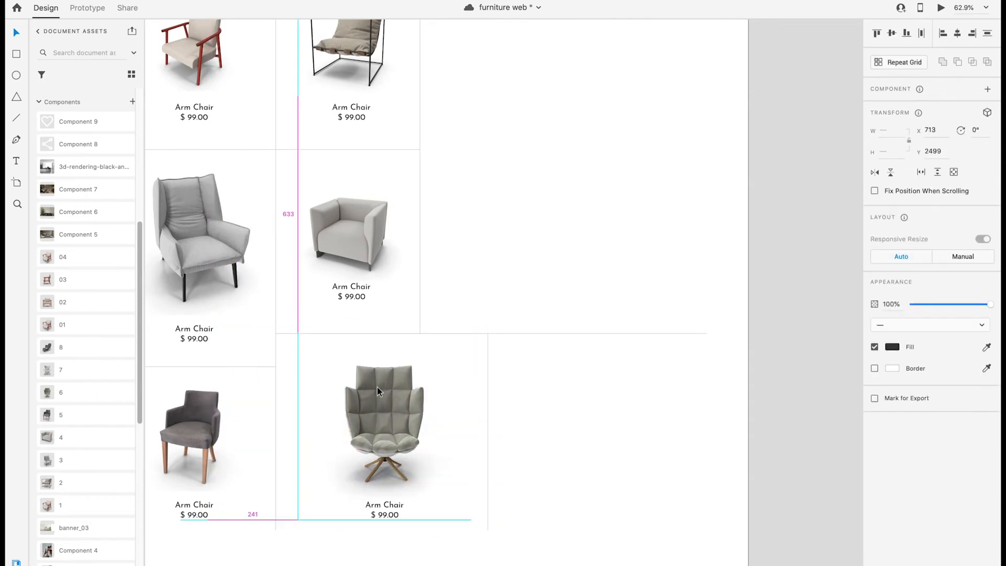
Step: Place component 8 at the end of the third row and copy the name and price labels beneath it
left_click_drag(79, 347, 567, 342)
left_click(385, 508)
left_click_drag(393, 503, 616, 498)
Step: Show the layout columns and fine-tune the position of the lounge chair card in the third row
key("shift+super+apostrophe")
left_click_drag(700, 533, 546, 387)
left_click_drag(527, 453, 491, 455)
left_click_drag(486, 524, 473, 522)
left_click(643, 485)
Step: Place the large light gray wing chair component right of the second column and center copied name and price labels beneath it
scroll(635, 492, "up", 2)
left_click_drag(87, 346, 570, 163)
left_click(387, 175)
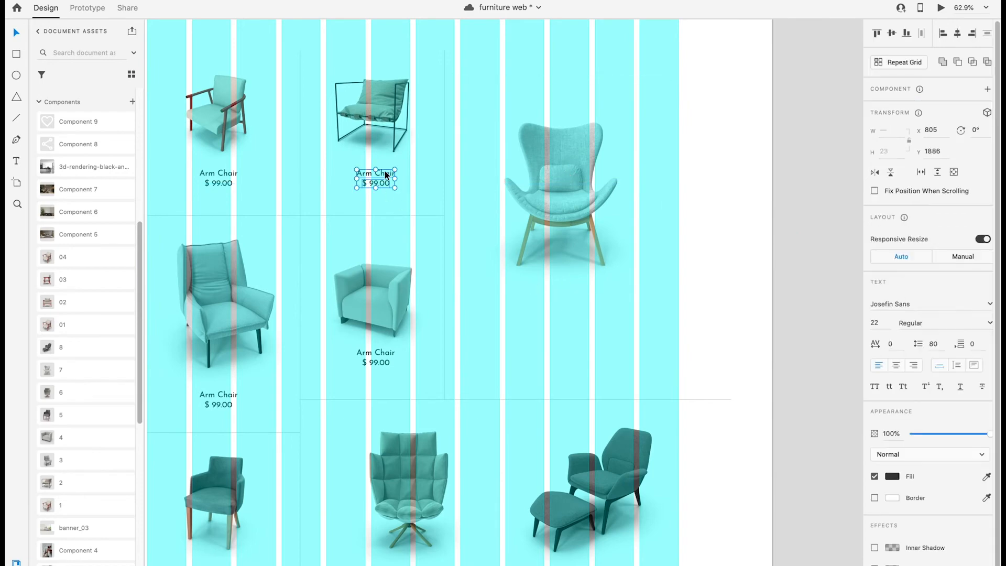
left_click_drag(595, 340, 553, 262)
left_click(957, 33)
left_click_drag(574, 221, 575, 231)
left_click(705, 270)
Step: Select the whole product grid and move it up slightly toward the Arm Chairs heading
scroll(705, 270, "down", 5)
scroll(705, 270, "down", 3)
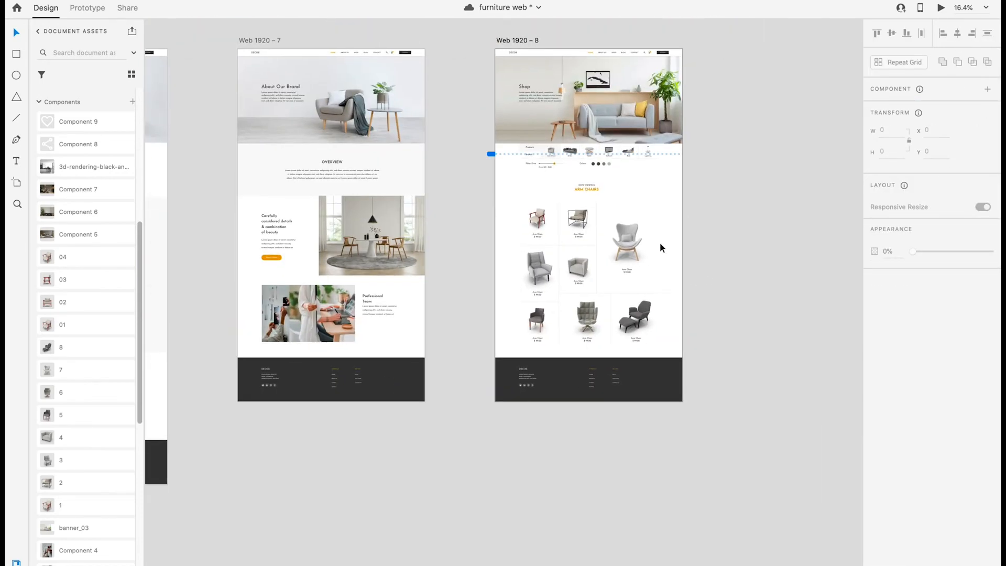
left_click(599, 214)
scroll(597, 202, "up", 5)
left_click_drag(546, 215, 546, 215)
left_click(655, 210)
left_click_drag(655, 445, 575, 249)
left_click_drag(739, 434, 292, 111)
key("shift+Up")
key("shift+Up")
Step: Select the whole footer of the Shop page and move it down by 11 large nudges
left_click(739, 367)
left_click_drag(607, 498, 610, 359)
left_click_drag(782, 562, 252, 427)
key("shift+Down")
key("shift+Down")
key("shift+Down")
key("shift+Down")
key("shift+Down")
key("shift+Down")
key("shift+Down")
key("shift+Down")
key("shift+Down")
key("shift+Down")
key("shift+Down")
Step: Extend the Web 1920 – 8 artboard's bottom edge down to fit the moved footer
scroll(373, 416, "down", 5)
left_click_drag(458, 238, 498, 313)
left_click(380, 76)
left_click_drag(600, 450, 611, 356)
left_click_drag(480, 453, 479, 468)
left_click(638, 408)
Step: Copy an Arm Chair label below the product grid, change its text to Prev, and set the font size to 16
scroll(638, 409, "up", 6)
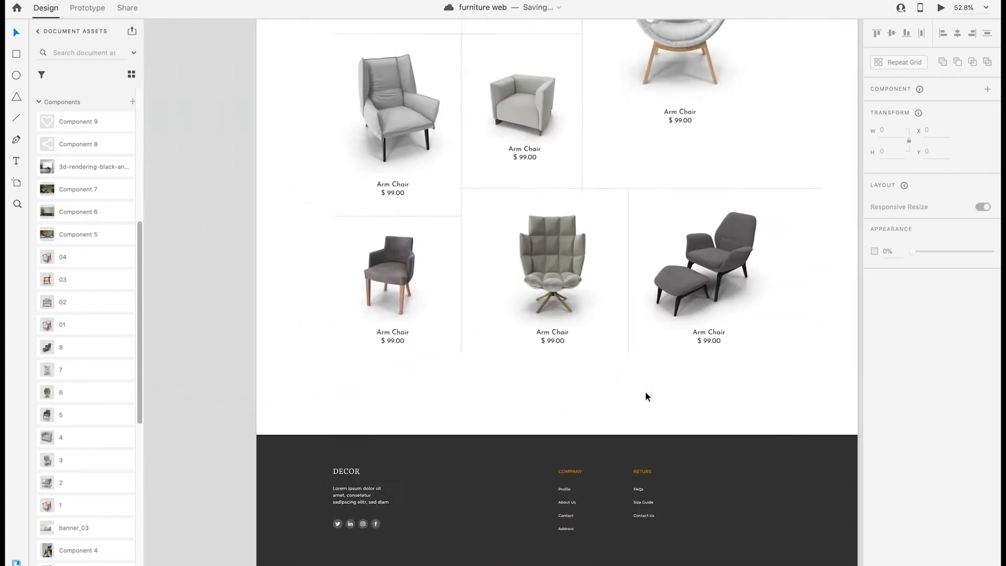
left_click(478, 279)
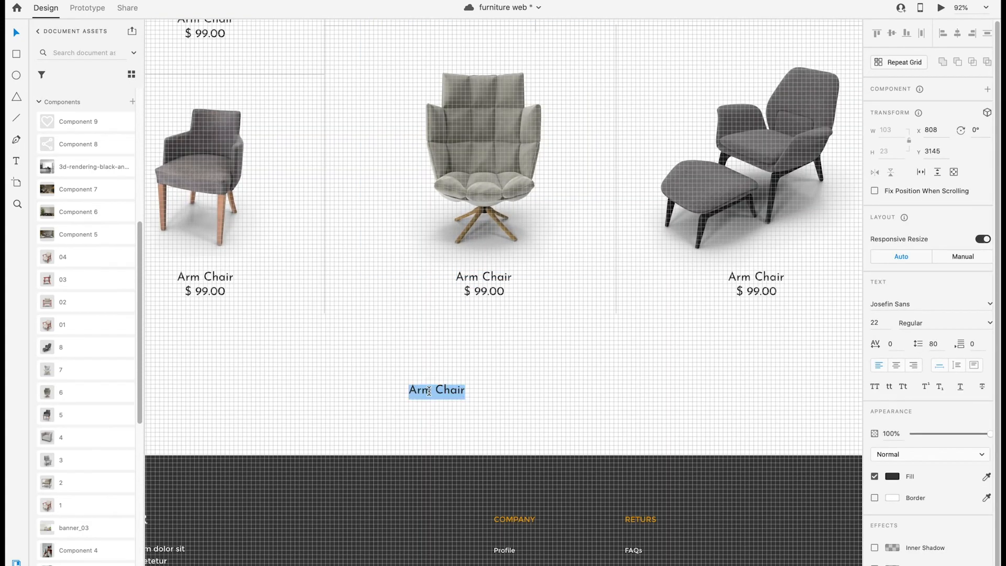
key("Escape")
scroll(431, 356, "up", 5)
left_click_drag(881, 322, 857, 319)
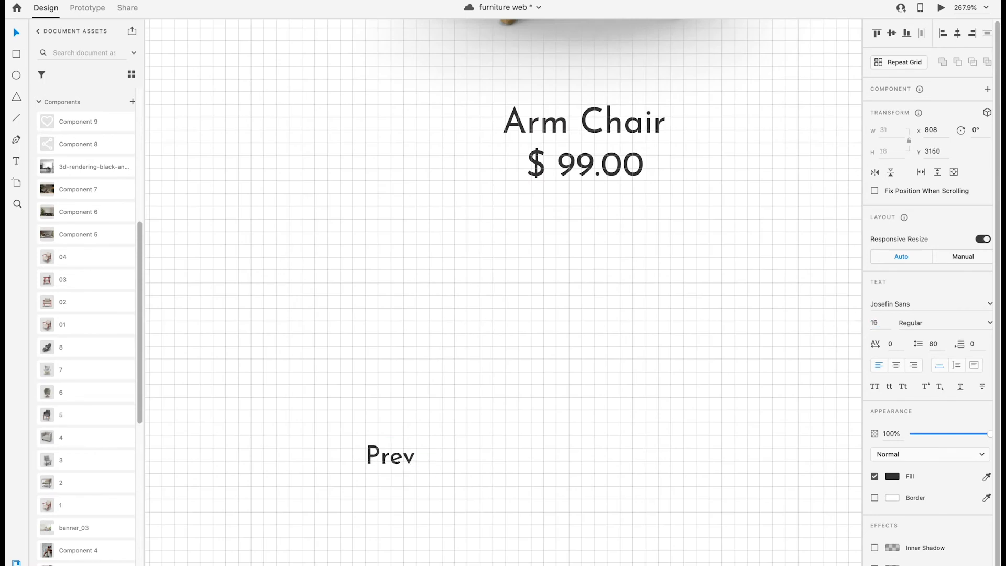
Step: Draw a left-pointing chevron of 8 × 16 px before the Prev label at X 824, Y 3152
left_click(405, 449)
left_click(392, 461)
left_click(405, 473)
key("Escape")
Step: Give the chevron a #414141 border with round caps and joins, and resize it to 4 × 8 px
scroll(404, 471, "up", 5)
left_click(892, 368)
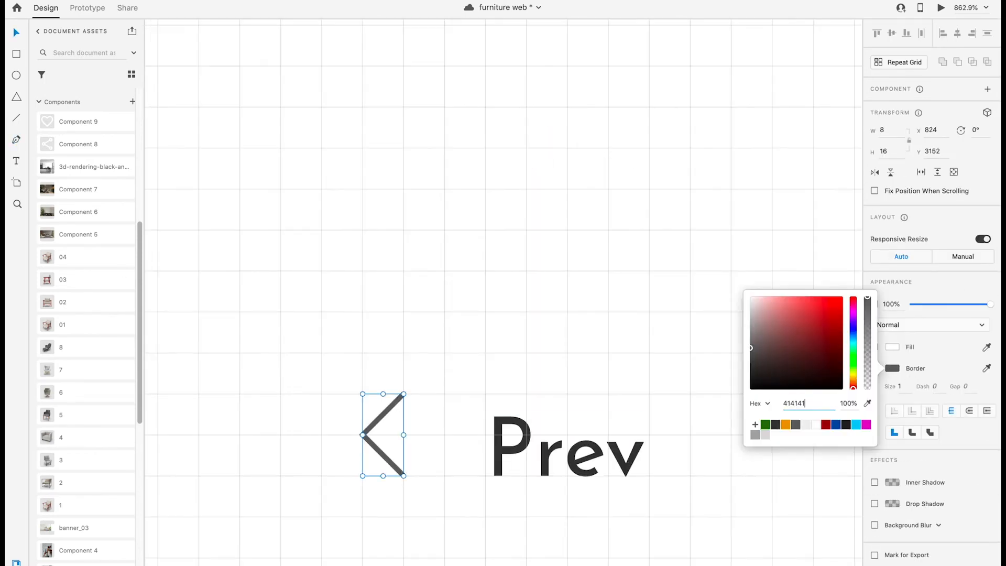
left_click(969, 411)
left_click(912, 432)
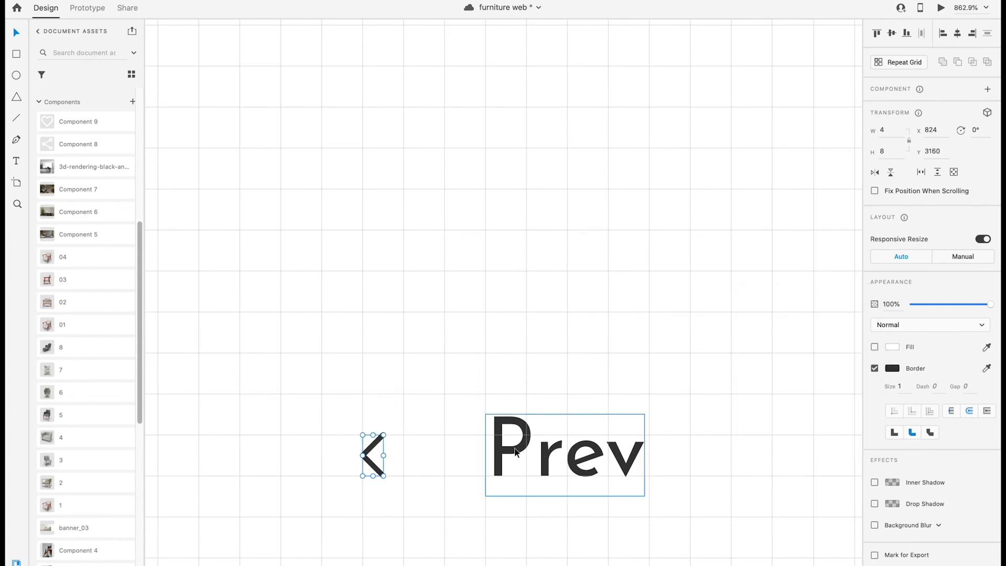
left_click(450, 388)
left_click(374, 444)
Step: Copy the Prev label to its right and create the page numbers 1 and 2
scroll(438, 437, "right", 4)
left_click(412, 427)
left_click_drag(412, 427, 658, 427)
double_click(622, 421)
type("1")
key("Escape")
left_click_drag(549, 421, 690, 423)
double_click(690, 423)
type("2")
key("Escape")
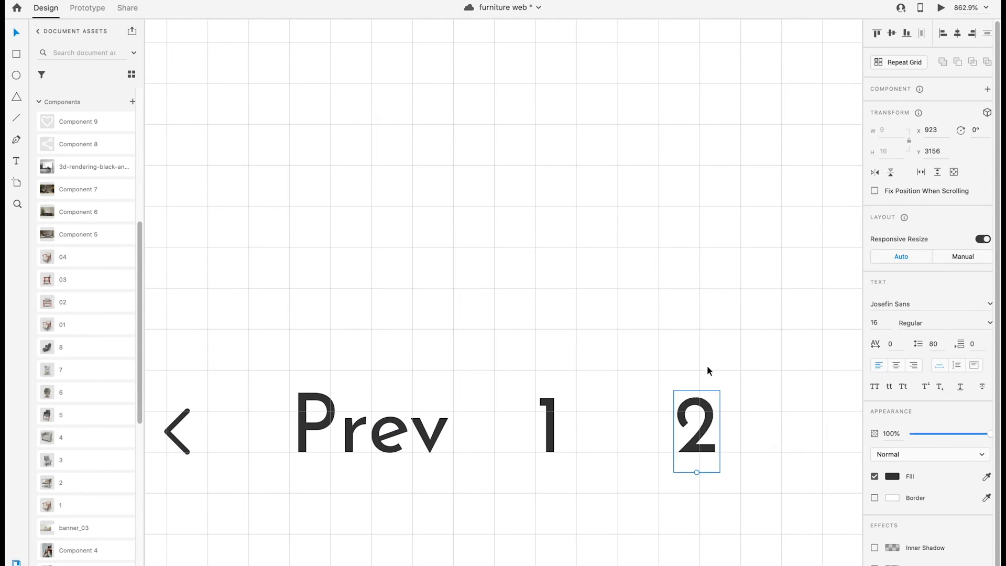
Step: Copy a page number to the right of 2 and change its text to 3
left_click_drag(702, 358, 455, 363)
left_click_drag(464, 438, 603, 439)
double_click(604, 438)
type("3")
key("Escape")
Step: Copy the Prev label to X 984, Y 3156 after page number 3 and change its text to Next
scroll(649, 359, "left", 3)
left_click_drag(253, 407, 849, 408)
scroll(849, 407, "right", 4)
left_click_drag(546, 420, 643, 420)
double_click(643, 420)
type("Next")
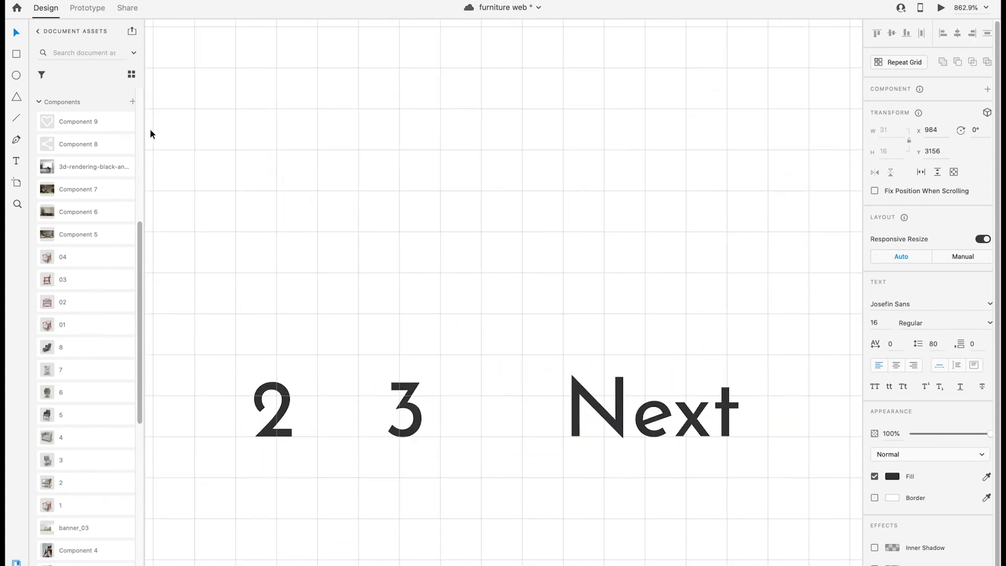
key("Escape")
Step: Duplicate the chevron, flip it horizontally, and place it after Next at X 1032, Y 3160
scroll(540, 265, "down", 10)
right_click(319, 306)
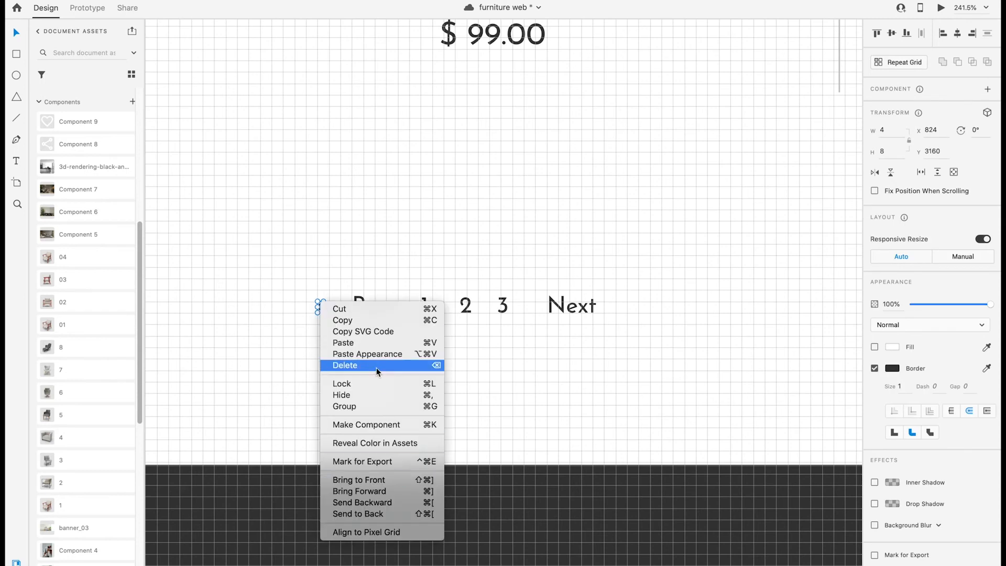
key("Escape")
key("super+d")
left_click(874, 172)
left_click(342, 298)
left_click_drag(317, 312, 638, 314)
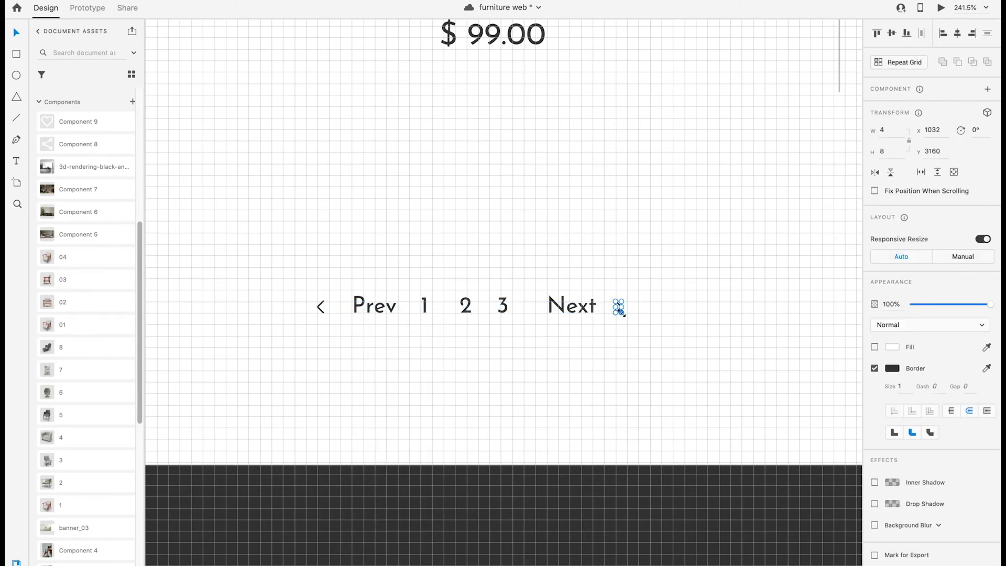
Step: Color the Next label and its chevron with the orange asset color #E89E00
scroll(94, 254, "up", 8)
left_click(93, 255)
left_click(622, 309)
left_click(620, 308)
left_click(93, 255)
left_click(624, 313)
left_click(572, 308)
Step: Group the pagination labels and chevrons and center the group horizontally on the artboard
left_click_drag(654, 329, 312, 288)
left_click(750, 215)
key("shift+super+apostrophe")
scroll(750, 215, "down", 10)
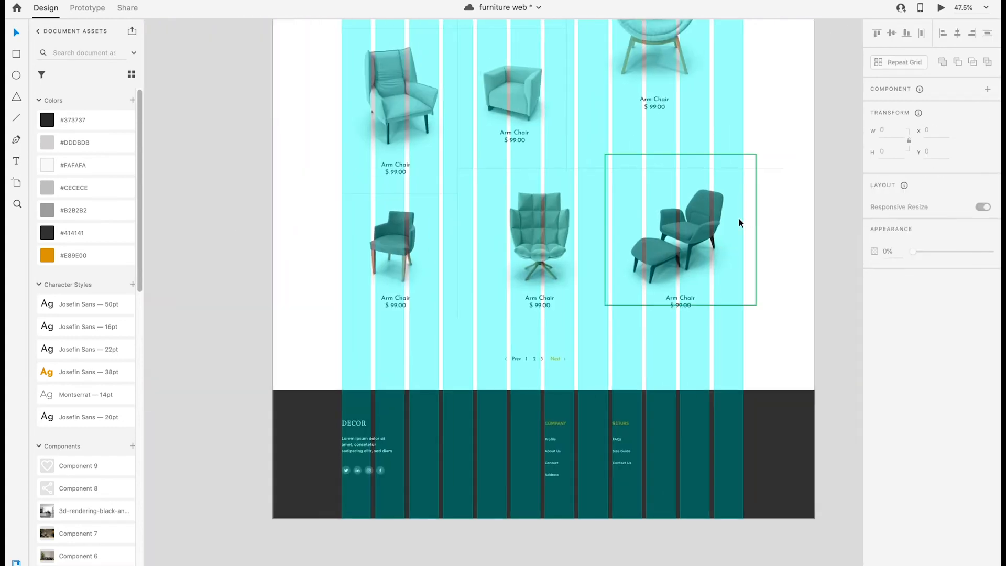
key("shift+super+apostrophe")
scroll(688, 262, "up", 3)
scroll(688, 262, "right", 2)
left_click_drag(395, 401, 454, 413)
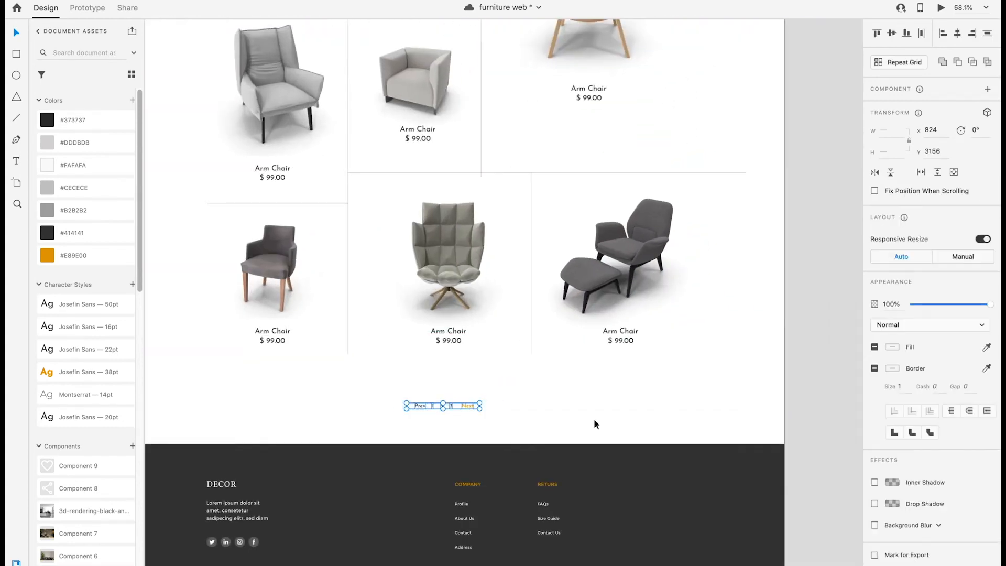
scroll(594, 424, "up", 3)
key("super+g")
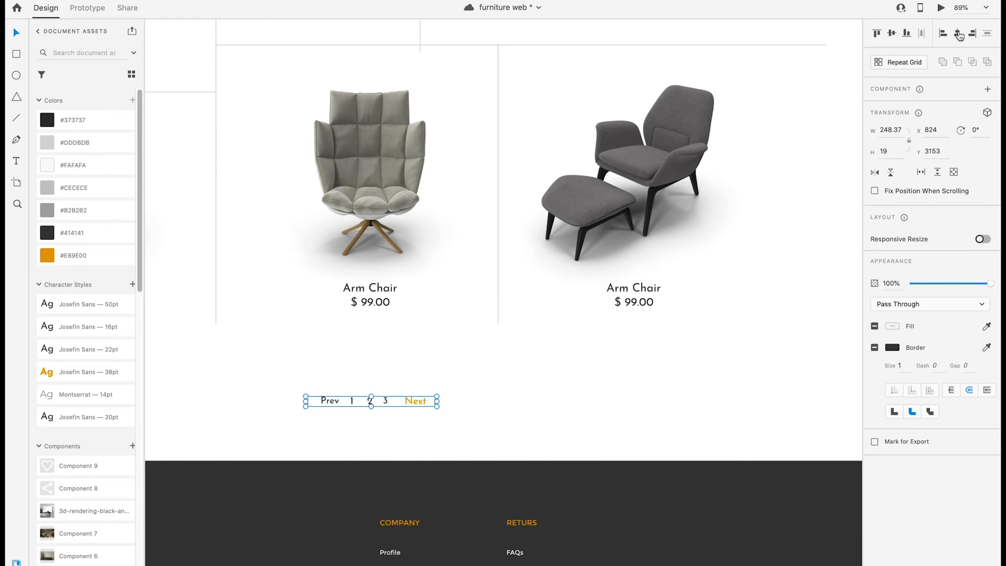
left_click(542, 399)
Step: Duplicate the Web 1920 – 8 artboard to its right
scroll(542, 398, "down", 10)
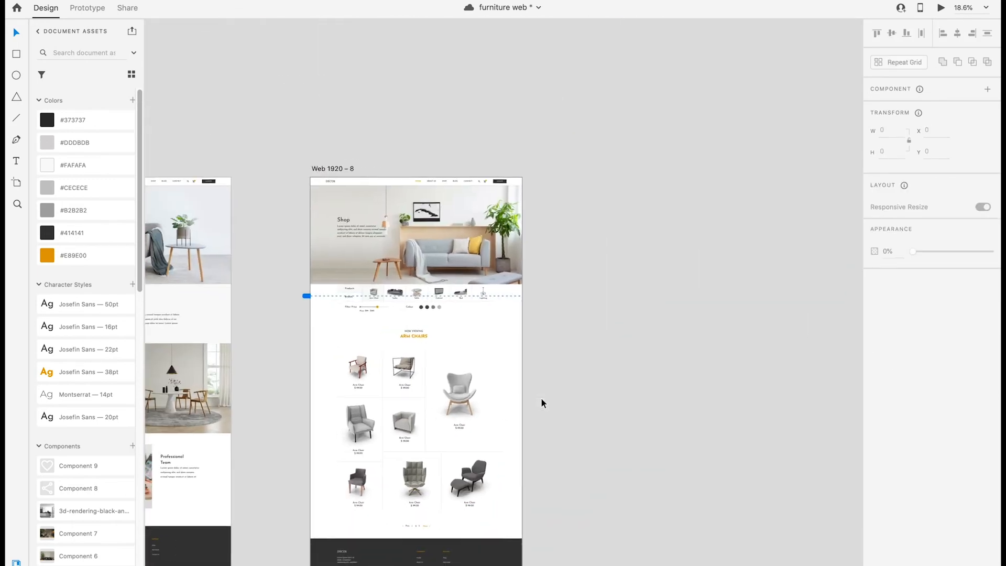
scroll(542, 398, "down", 3)
left_click(294, 84)
left_click_drag(294, 83, 612, 83)
left_click(562, 173)
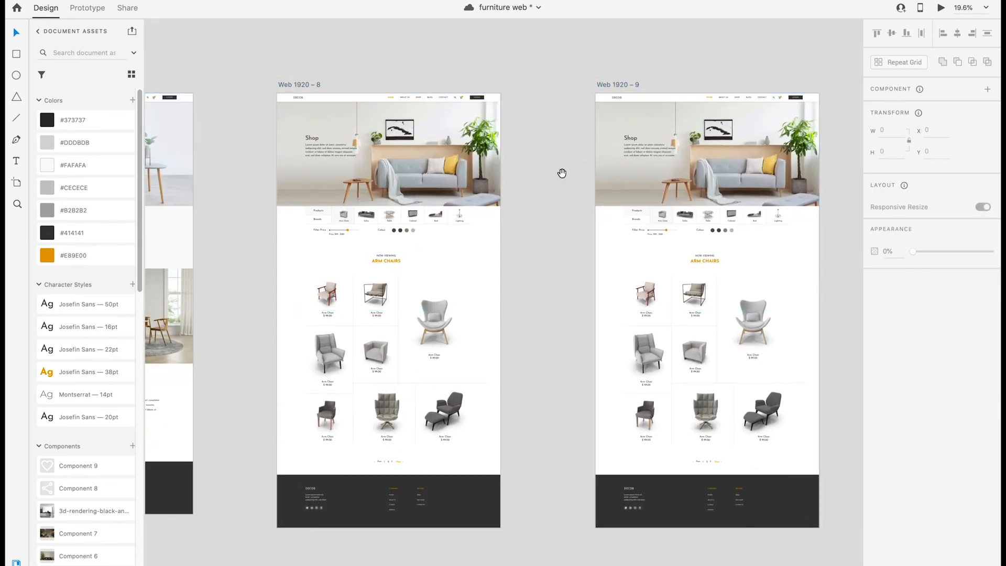
left_click_drag(562, 173, 439, 184)
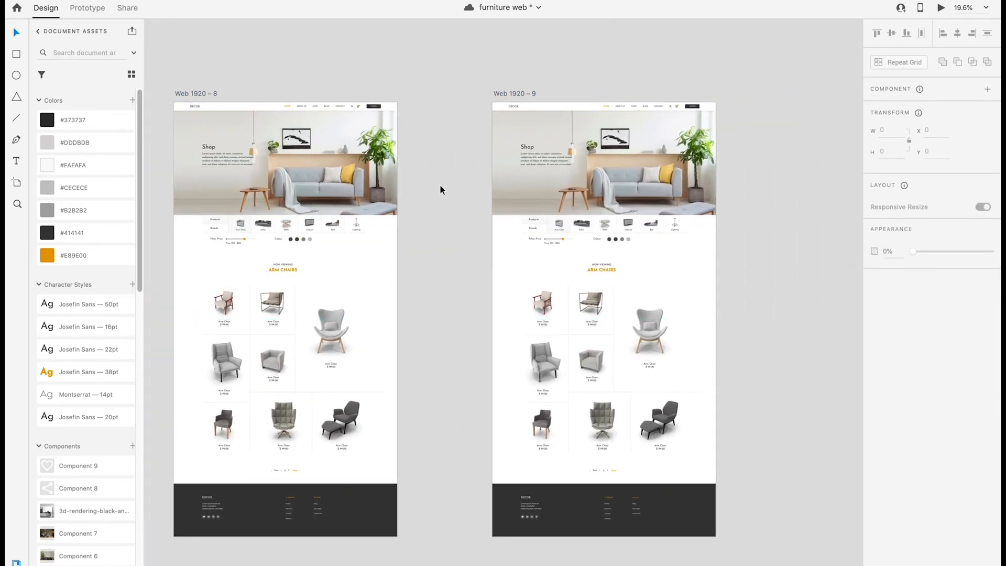
Step: Delete the hero banner, category menu, filters, heading, and product grid from the duplicated artboard
left_click(592, 155)
key("Delete")
left_click_drag(511, 250, 689, 136)
key("Delete")
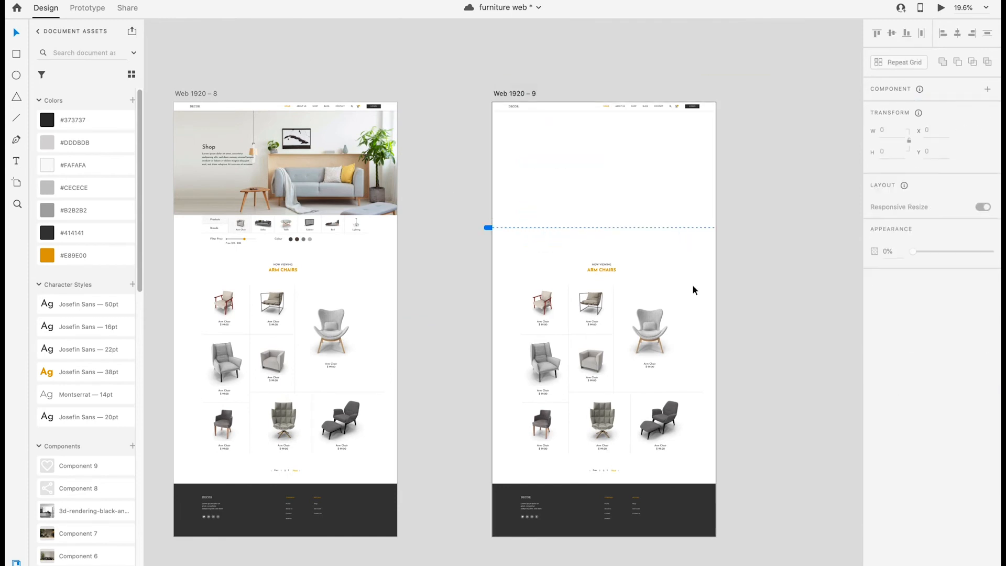
left_click_drag(689, 463, 517, 260)
key("Delete")
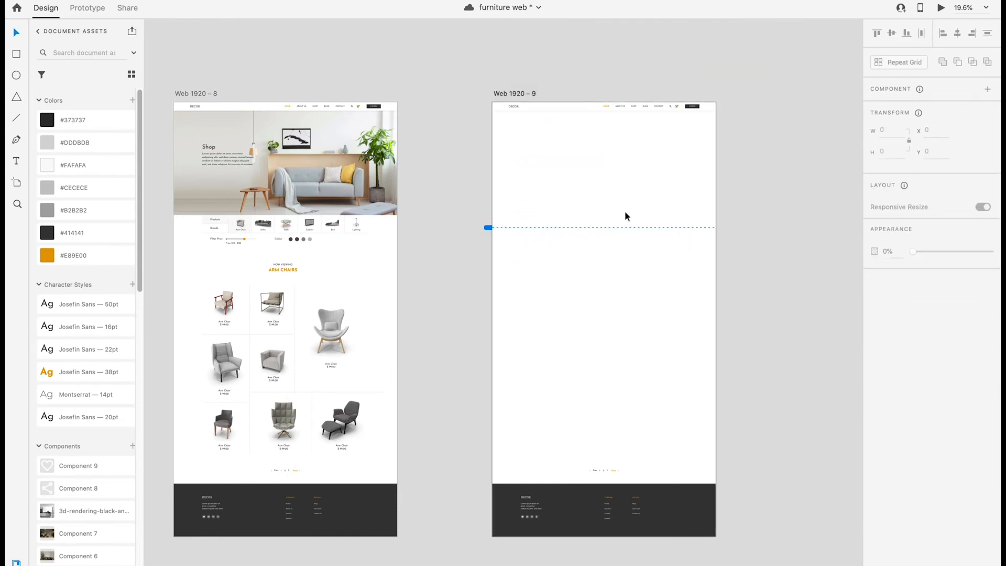
Step: Draw a 584 × 618 px rectangle at X 244, Y 252 on the cleared artboard, aligned to the layout columns
key("super+shift+apostrophe")
left_click_drag(526, 137, 593, 208)
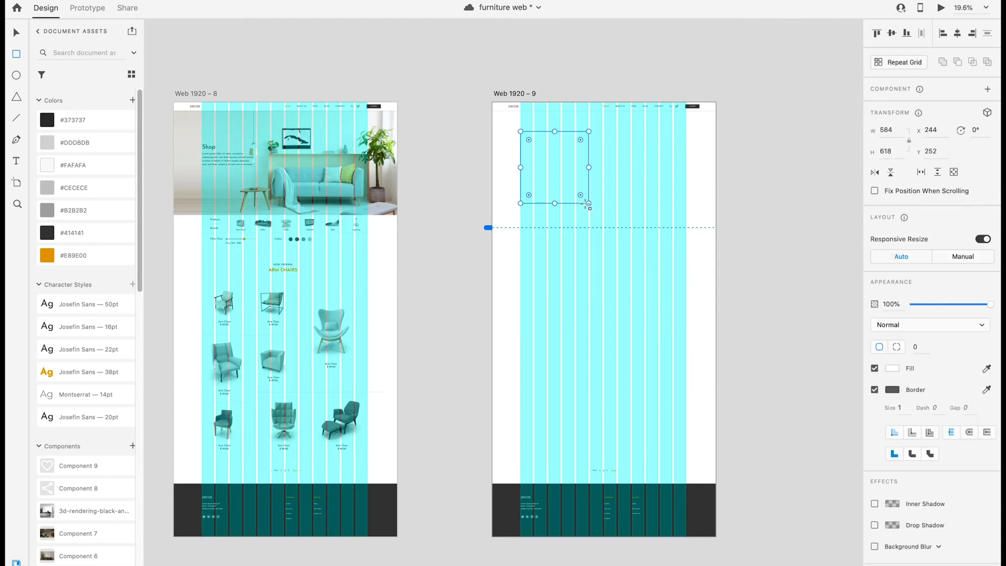
left_click(591, 258)
key("super+shift+apostrophe")
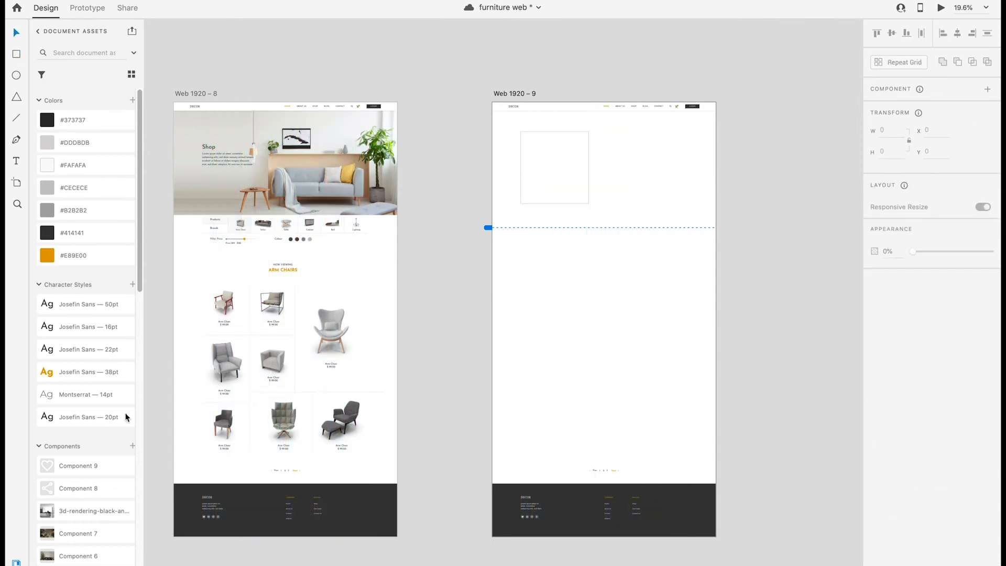
Step: Place the red-framed armchair image inside the large rectangle and give the rectangle a drop shadow without a border
scroll(112, 424, "down", 5)
left_click_drag(112, 420, 599, 171)
scroll(600, 177, "up", 5)
left_click(550, 265)
left_click(874, 461)
left_click(676, 368)
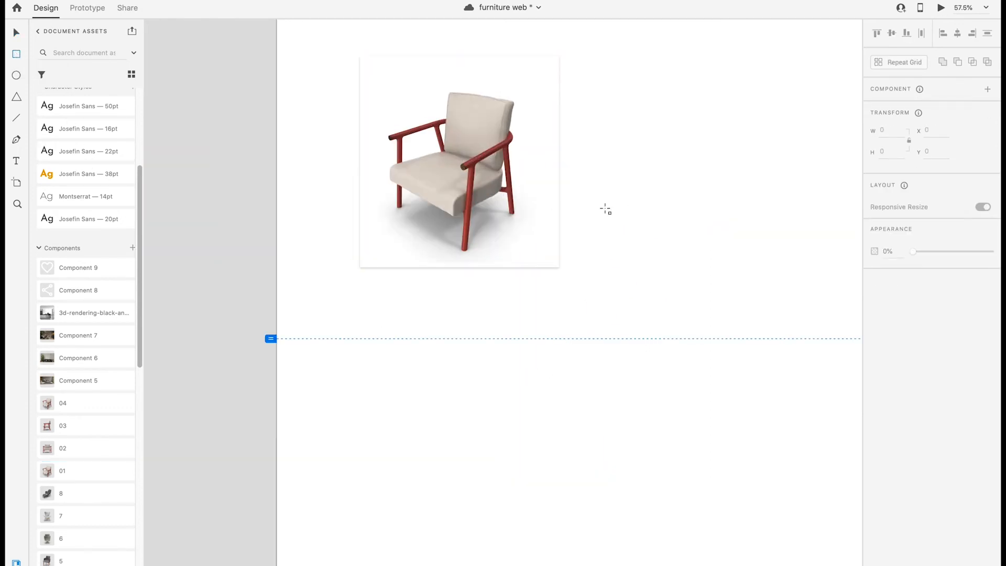
Step: Draw a 124 × 124 px thumbnail square over the card's lower edge, place the armchair image in it, and duplicate it to the right
left_click_drag(617, 200, 674, 256)
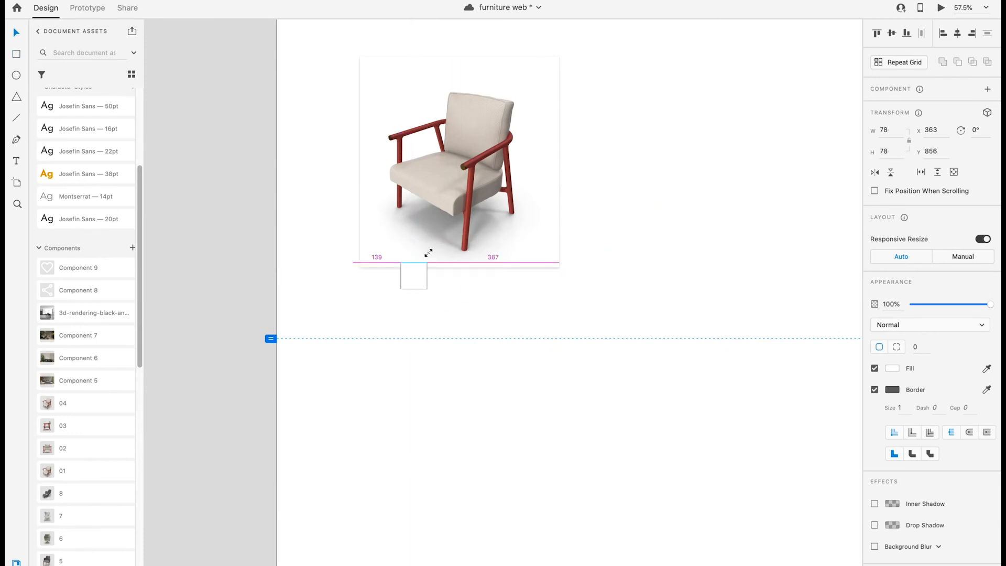
left_click_drag(429, 253, 435, 254)
left_click(495, 301)
left_click_drag(253, 440, 424, 289)
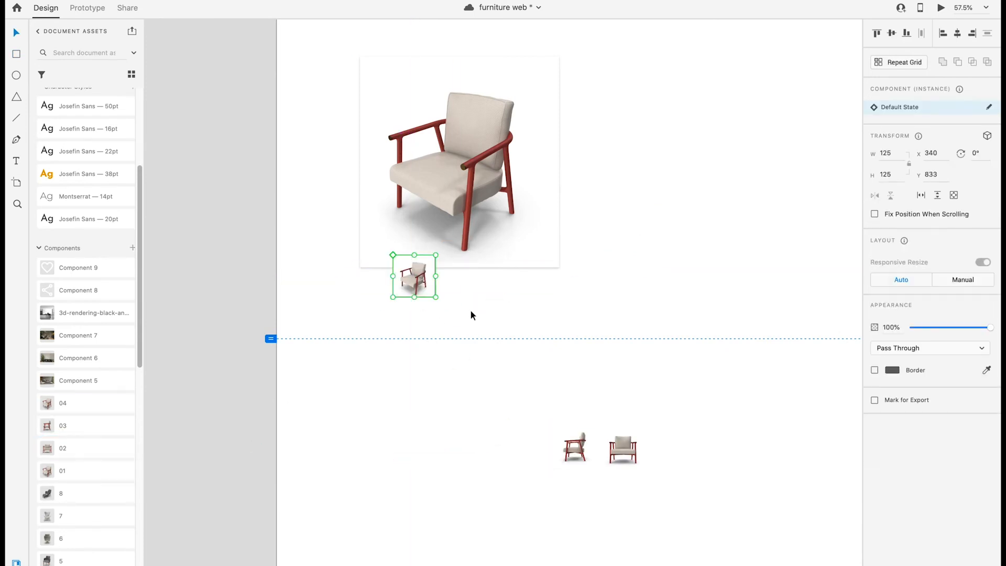
left_click(428, 294)
left_click_drag(474, 281, 466, 281)
Step: Add a third thumbnail square to the row and move the side-view and front-view chair images just below the thumbnails
left_click(576, 452)
left_click(640, 458, "shift")
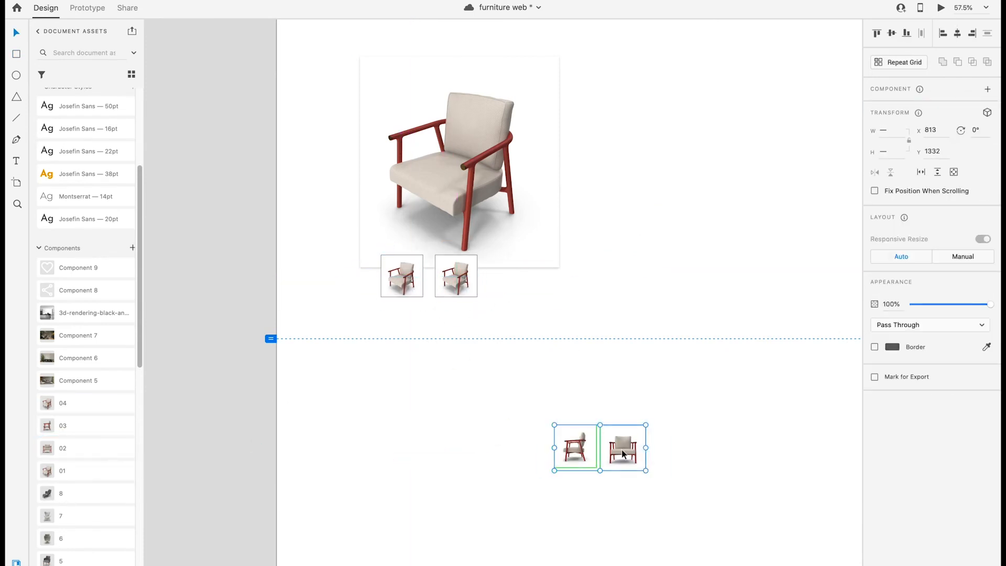
left_click_drag(639, 459, 573, 312)
scroll(552, 296, "up", 5)
scroll(553, 296, "left", 4)
left_click(495, 262)
left_click_drag(496, 391, 442, 312)
left_click_drag(492, 323, 583, 296)
left_click_drag(581, 378, 550, 489)
left_click_drag(707, 372, 692, 488)
Step: Replace the second thumbnail's chair image with the side view and bring it to the front
left_click(649, 373)
left_click_drag(648, 373, 304, 320)
left_click_drag(328, 334, 340, 332)
left_click(450, 315)
key("BackSpace")
left_click_drag(561, 471, 462, 287)
right_click(462, 286)
left_click(515, 480)
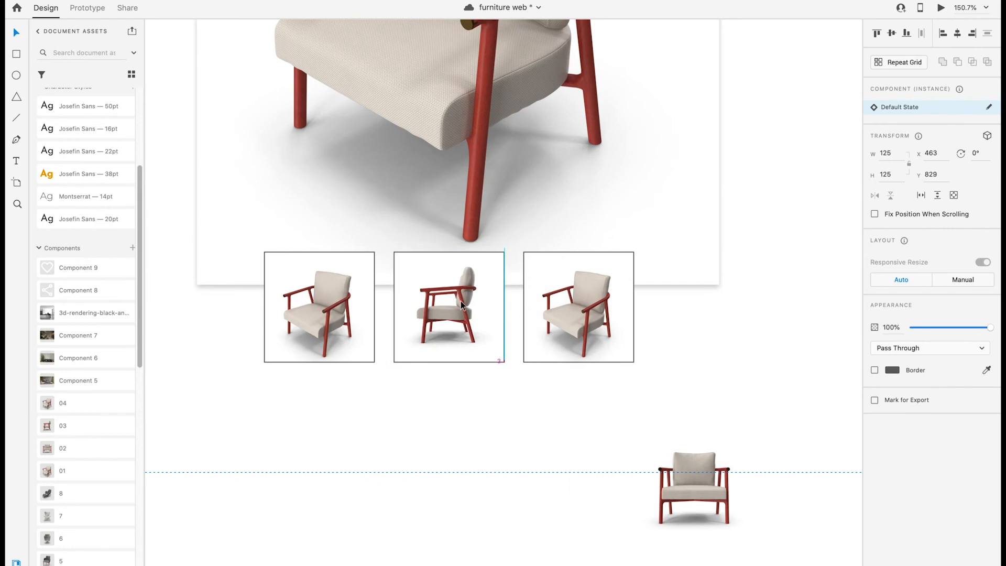
Step: Replace the third thumbnail's chair image with the front view and bring it to the front
left_click_drag(583, 315, 568, 300)
right_click(569, 302)
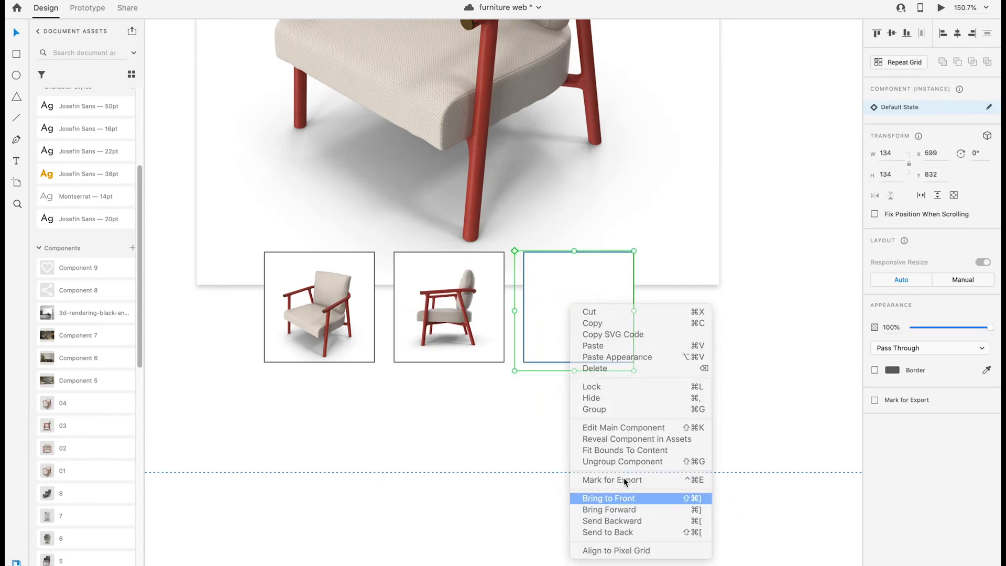
left_click(621, 440)
Step: Fill the first thumbnail square with #FAFAFA, remove its border, and place the chair image back on it
left_click(354, 375)
left_click(373, 362)
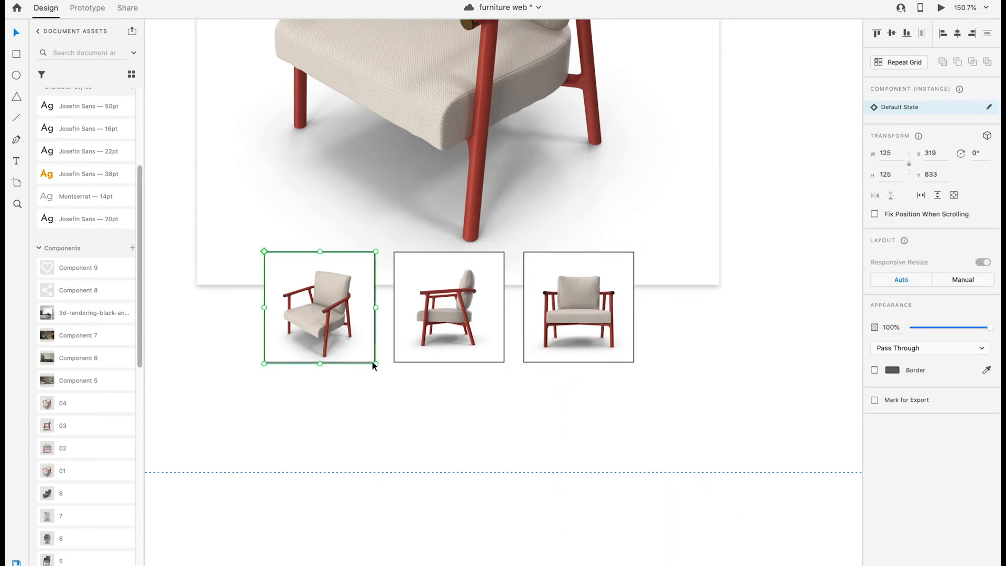
left_click_drag(373, 359, 373, 478)
left_click(319, 335)
scroll(115, 287, "up", 5)
left_click(100, 166)
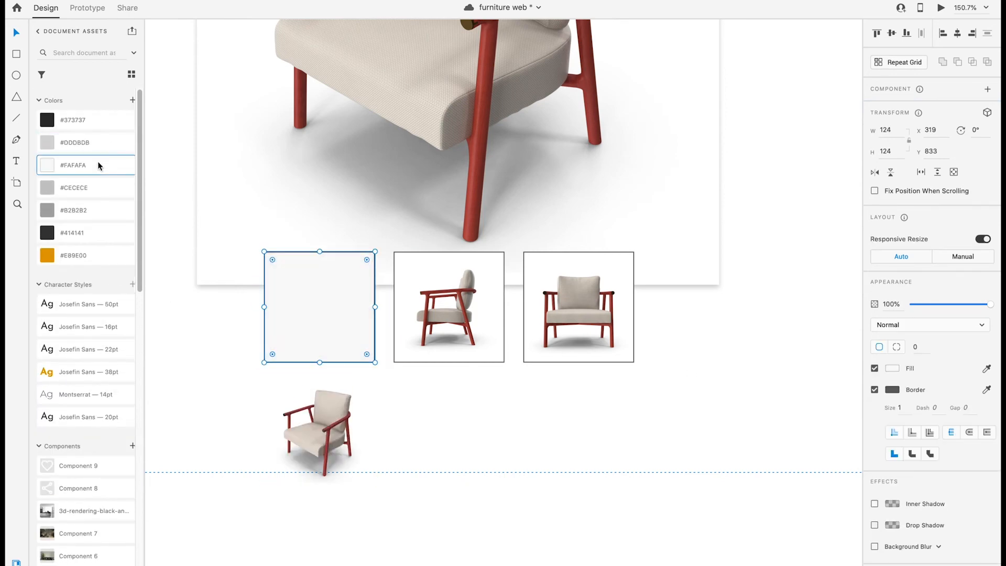
left_click(875, 390)
left_click_drag(316, 422, 316, 303)
Step: Change the borders of the second and third thumbnail squares to light grey #DEDEDE, keeping their chair images centered inside
left_click_drag(455, 315, 455, 442)
left_click(454, 324)
left_click(896, 390)
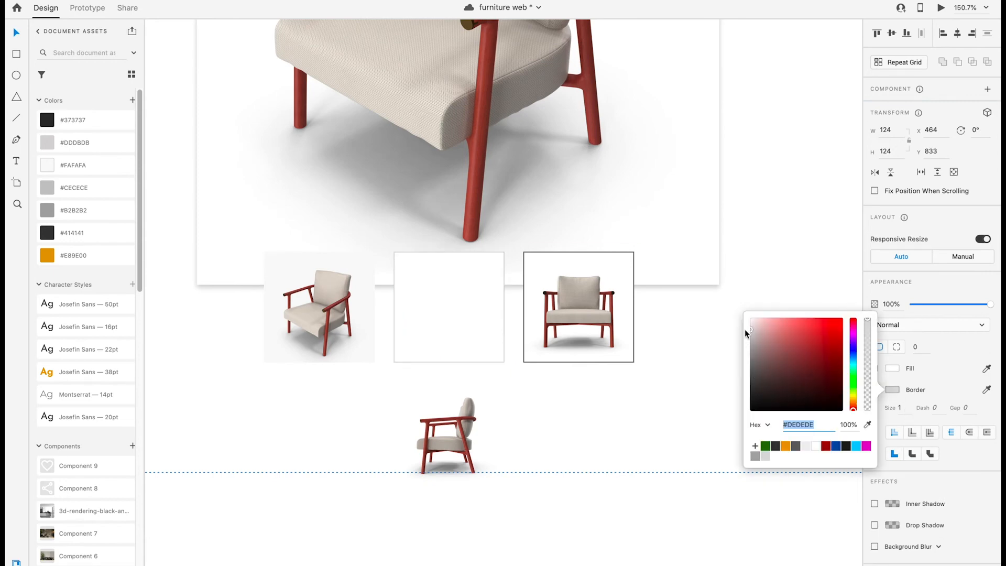
left_click(723, 445)
left_click(451, 342)
left_click(894, 392)
left_click(695, 397)
left_click_drag(612, 314, 580, 320)
left_click(631, 350)
left_click(894, 389)
left_click_drag(445, 435, 448, 314)
left_click(334, 319)
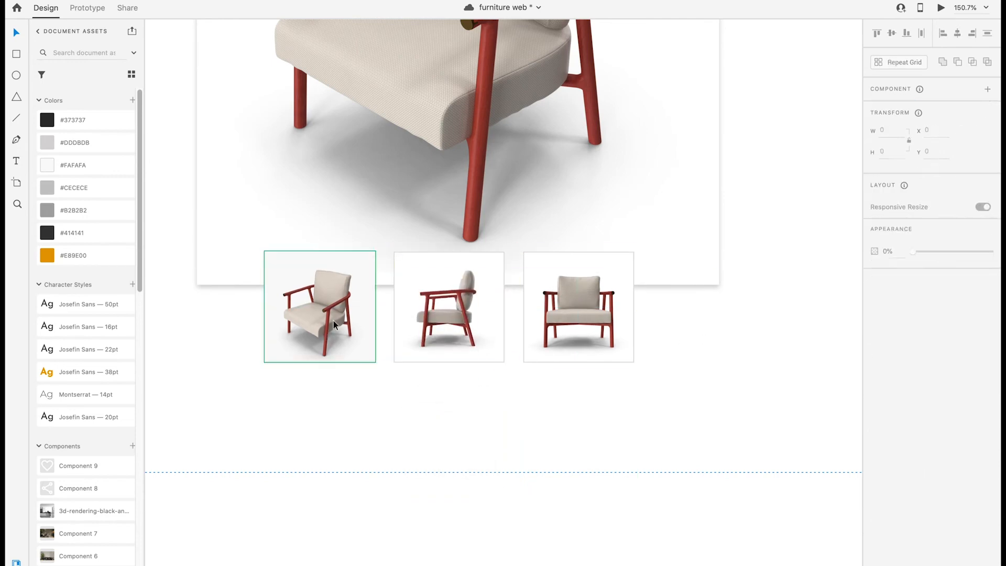
Step: Place the heart icon in the upper-right corner of the product card and recolor it with the #B2B2B2 swatch
left_click(452, 389)
scroll(453, 389, "down", 6)
scroll(453, 389, "right", 2)
scroll(453, 389, "up", 1)
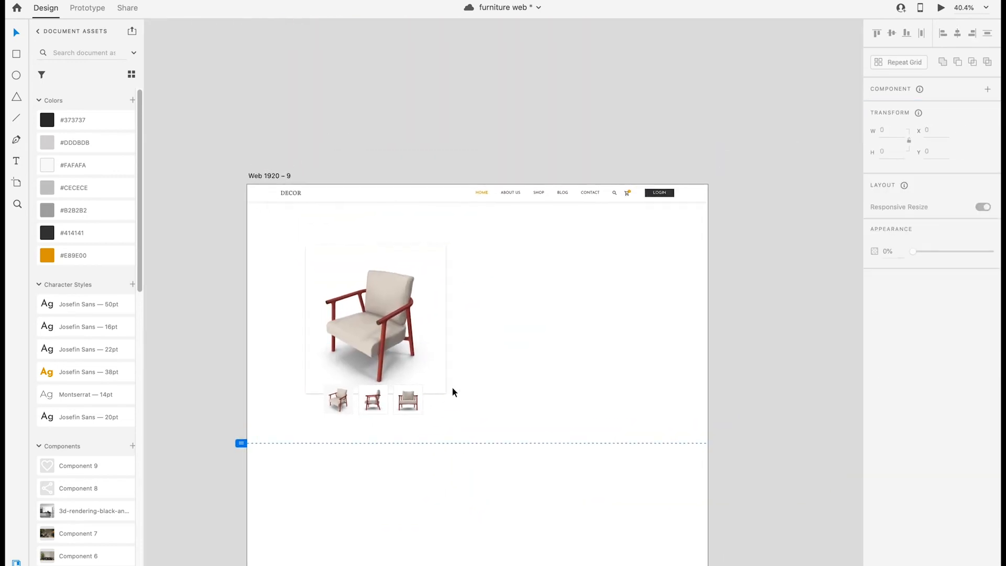
scroll(104, 483, "down", 1)
left_click_drag(573, 343, 428, 263)
left_click(890, 417)
left_click(104, 187)
left_click(114, 203)
left_click(476, 276)
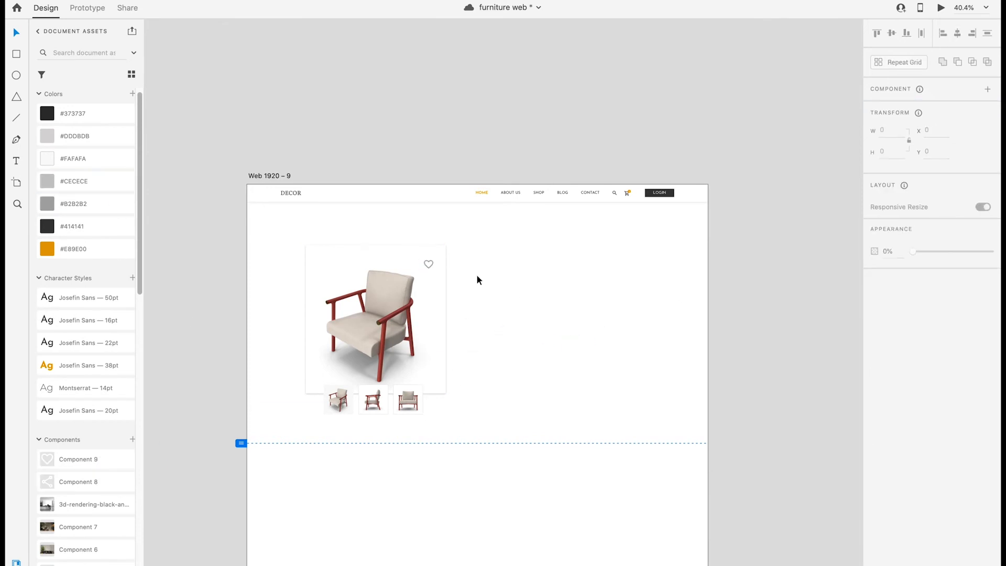
Step: Add the share icon component directly below the heart icon and match its color to the heart's grey
scroll(410, 302, "up", 5)
left_click(485, 233)
key("Escape")
left_click_drag(484, 182, 499, 162)
left_click_drag(79, 481, 644, 308)
left_click_drag(530, 304, 530, 255)
left_click_drag(526, 258, 488, 240)
left_click(530, 245)
left_click(530, 256)
key("i")
left_click(585, 246)
Step: Copy the NOW VIEWING and ARM CHAIRS texts from Web 1920 – 8 and paste them on Web 1920 – 9
scroll(586, 246, "down", 10)
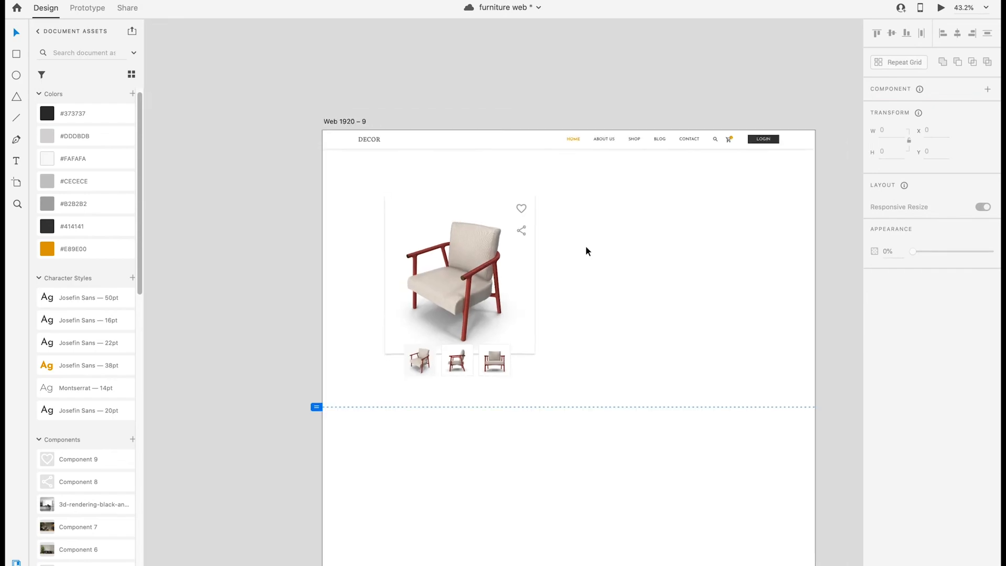
scroll(586, 246, "left", 5)
scroll(586, 246, "down", 2)
left_click(313, 331)
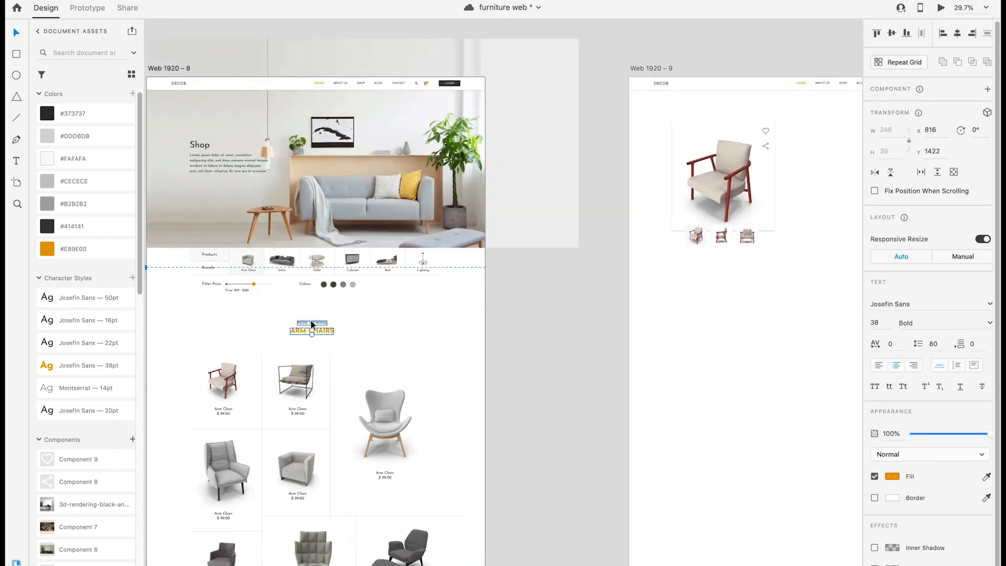
left_click(311, 322, "shift")
key("super+c")
left_click(604, 334)
scroll(604, 335, "right", 7)
scroll(470, 272, "up", 6)
key("super+v")
Step: Position the ARM CHAIRS heading beside the product card at X 964, Y 266, aligned to the layout columns
key("super+shift+apostrophe")
left_click_drag(491, 316, 483, 225)
left_click(527, 185)
left_click_drag(477, 184, 476, 171)
key("super+shift+apostrophe")
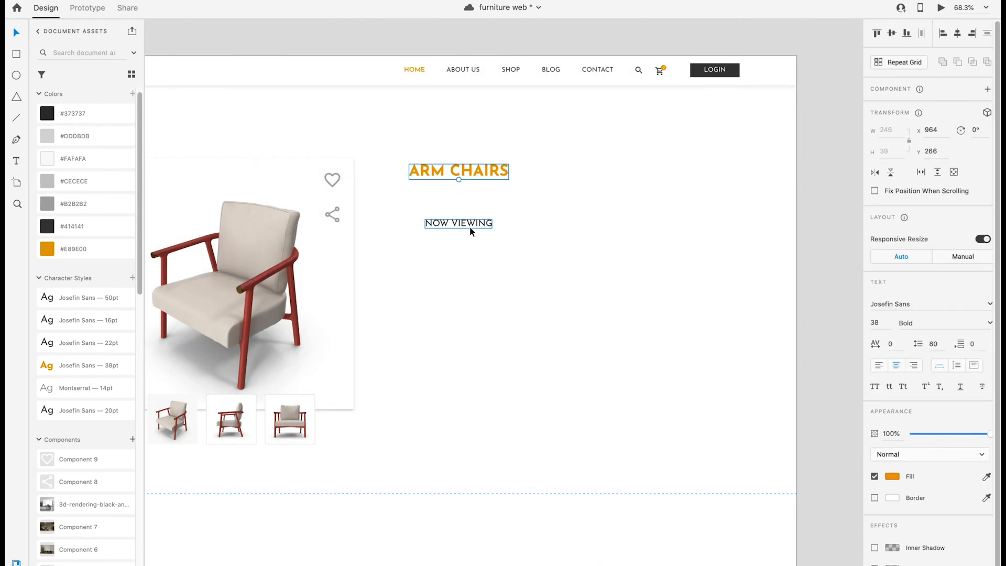
Step: Move the NOW VIEWING text under the ARM CHAIRS heading, left-aligned with it, and change it to "$ 99.00"
left_click_drag(470, 228, 454, 200)
type("$ 99.00")
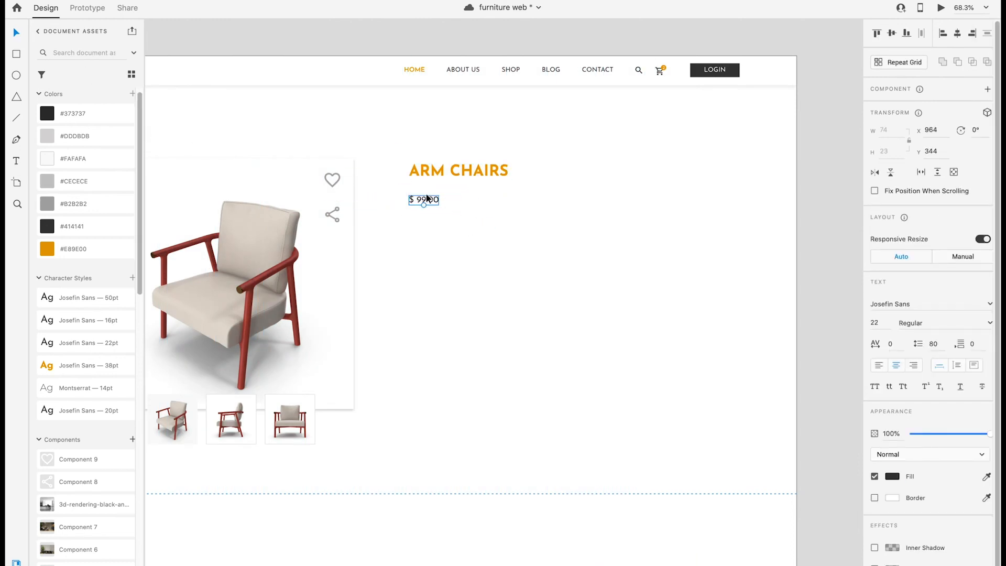
left_click(444, 388)
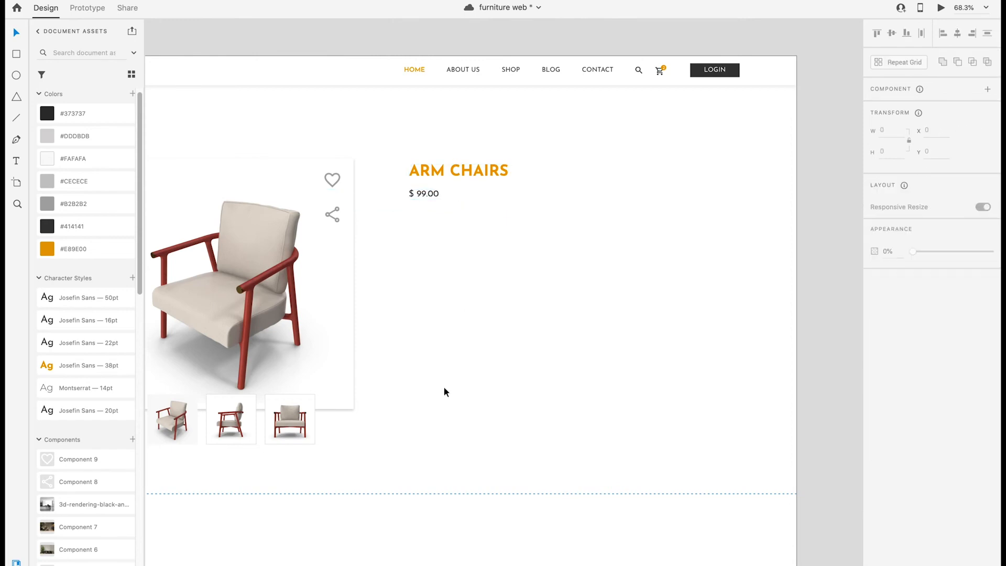
Step: Copy a lorem ipsum paragraph from another artboard and paste it below the price on Web 1920 – 9
scroll(445, 387, "down", 5)
left_click_drag(182, 447, 633, 331)
left_click(272, 290)
scroll(469, 285, "right", 10)
left_click(553, 336)
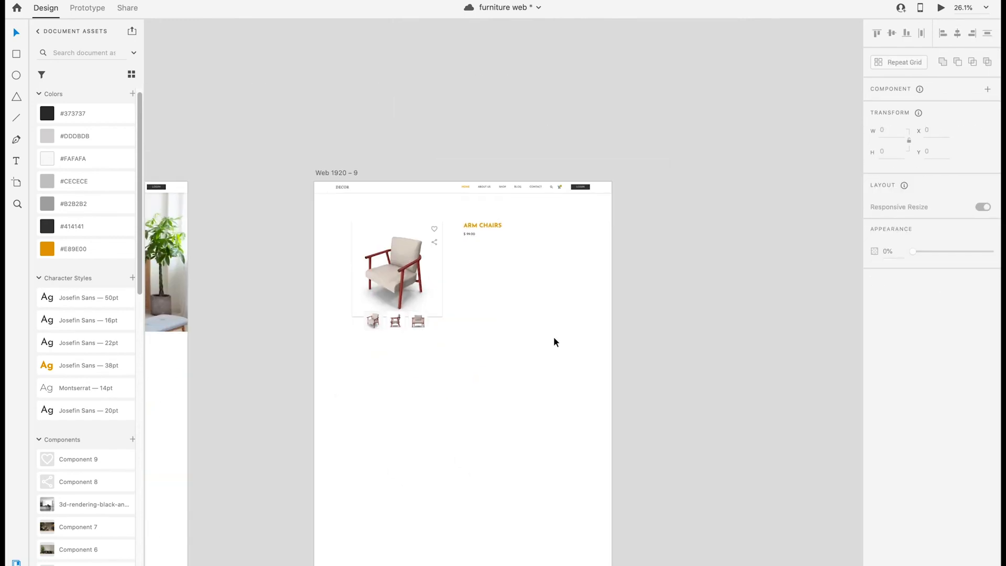
scroll(553, 336, "up", 5)
key("super+v")
left_click_drag(423, 307, 487, 195)
Step: Left-align the description paragraph under the price at X 960 and resize its text box to about 619 × 113 px
left_click(278, 232)
left_click(280, 374)
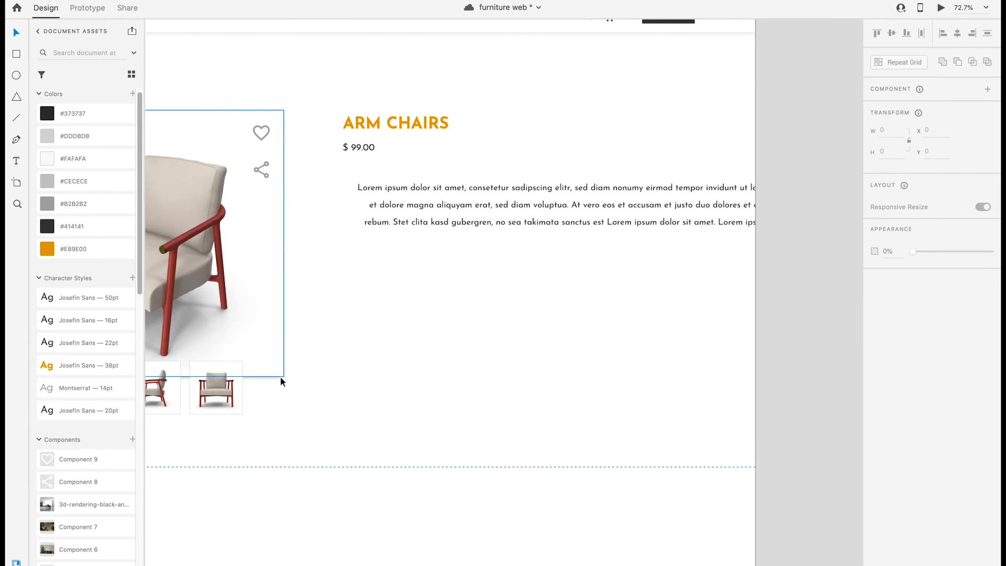
left_click(908, 477)
left_click(585, 358)
left_click_drag(442, 366, 577, 402)
left_click_drag(584, 229, 568, 223)
left_click_drag(641, 301, 487, 328)
left_click(879, 365)
left_click_drag(743, 265, 592, 264)
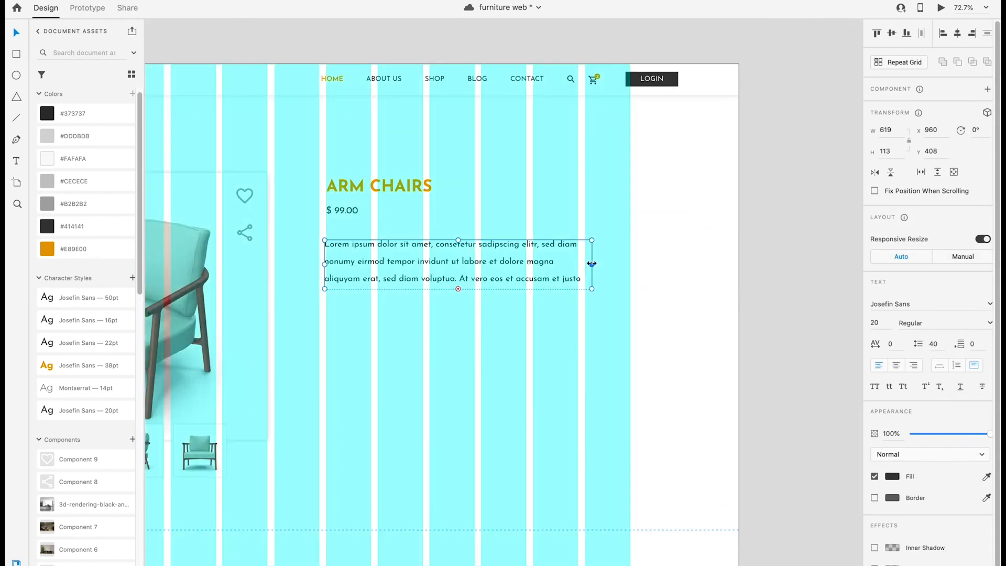
left_click_drag(506, 331, 583, 311)
Step: Add the quantity text "1" in Josefin Sans 20 below the description at X 1080, Y 580
left_click(474, 276)
key("t")
left_click(475, 312)
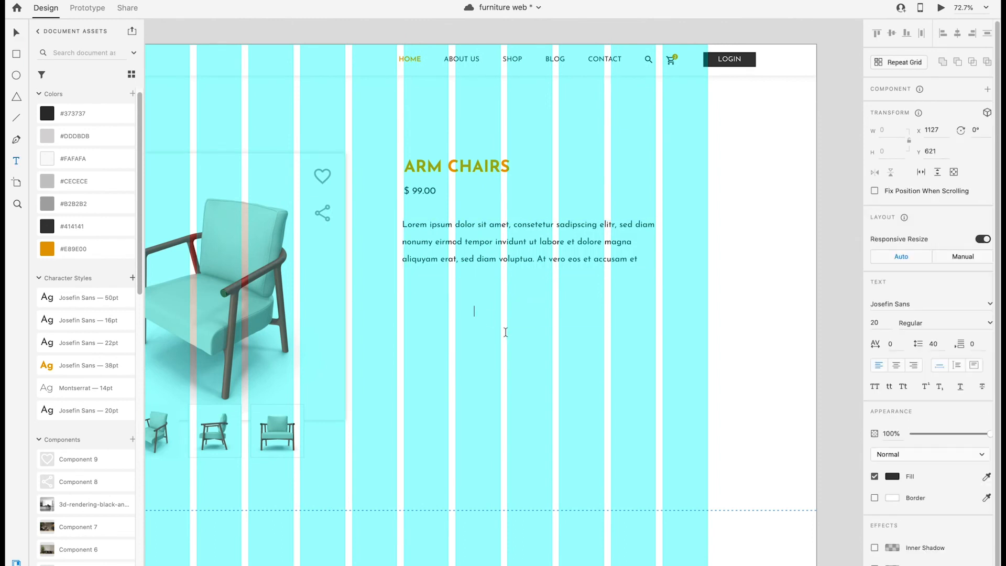
left_click(15, 33)
key("super+shift+apostrophe")
scroll(348, 288, "up", 5)
left_click_drag(718, 348, 495, 386)
left_click_drag(501, 390, 440, 357)
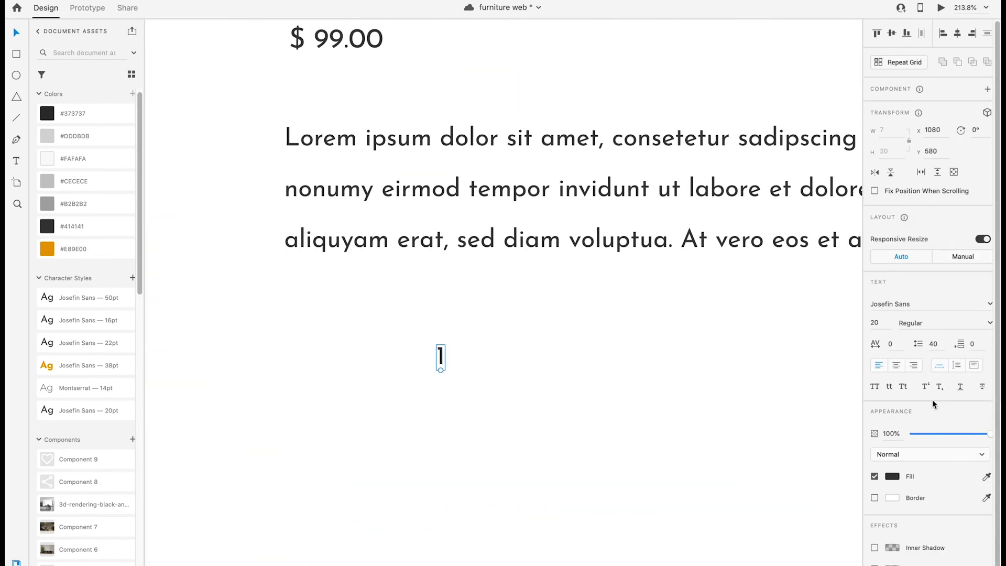
Step: Draw a 24 px circle before the quantity 1, fill it light grey with no border, and move it closer to the number
left_click(16, 75)
left_click_drag(369, 342, 399, 372)
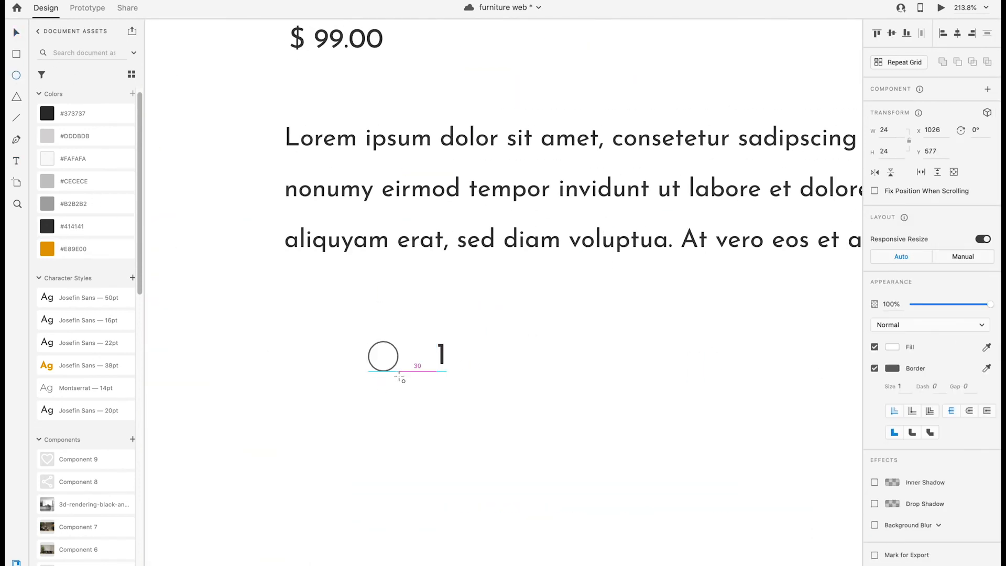
left_click(87, 161)
left_click(91, 142)
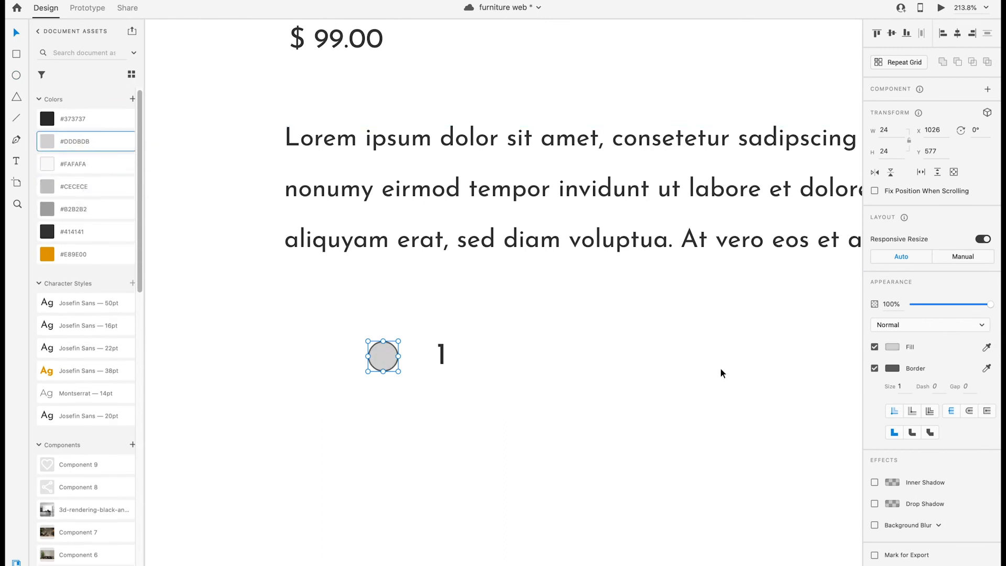
left_click(887, 348)
left_click(751, 290)
left_click(401, 370)
left_click_drag(389, 360, 405, 357)
Step: Add a white minus sign at size 24, center it on the grey circle, and group the two
scroll(404, 357, "up", 5)
key("t")
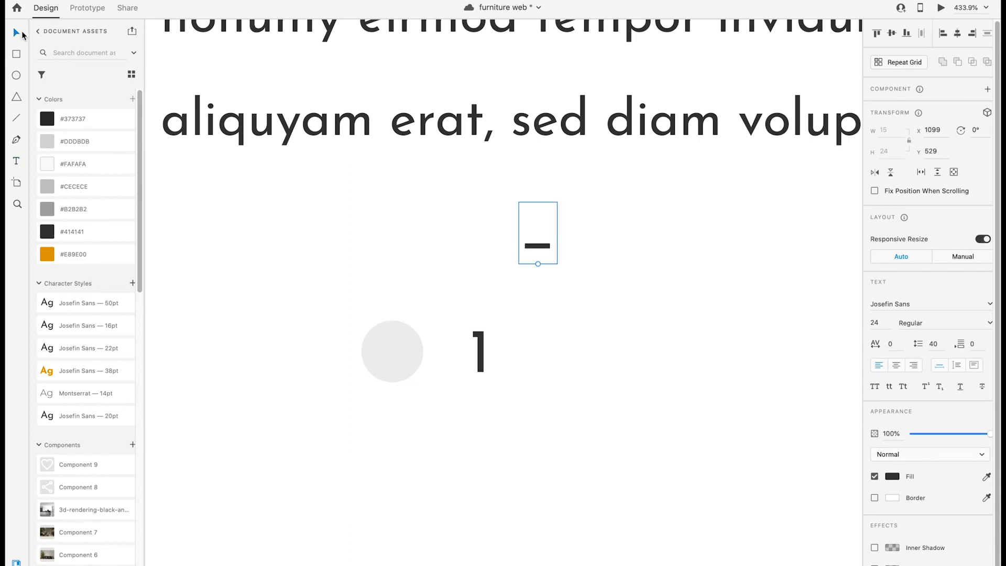
left_click_drag(546, 238, 444, 307)
left_click_drag(388, 340, 388, 338)
left_click_drag(435, 385, 398, 338)
key("super+g")
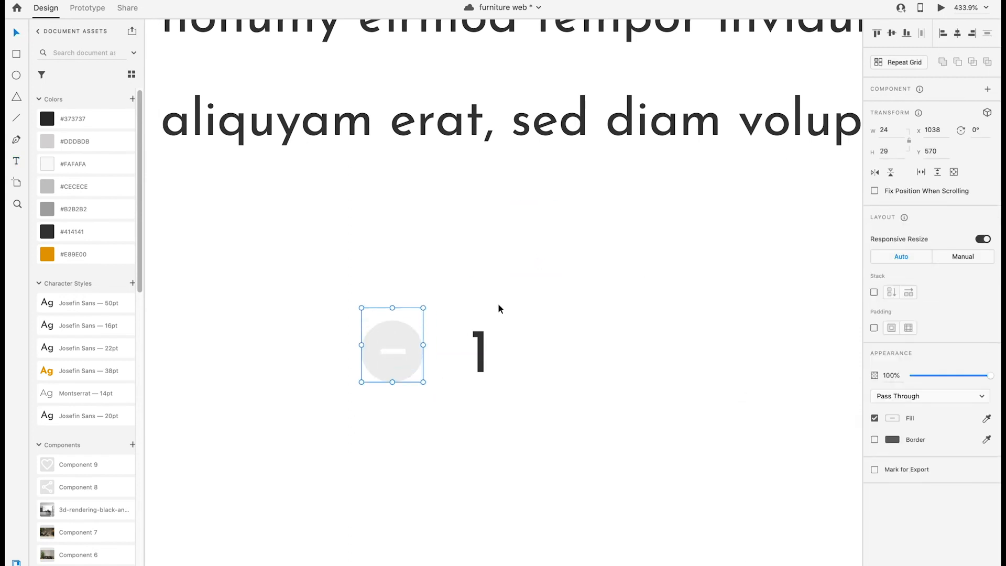
Step: Duplicate the minus button to the other side of the quantity 1 and ungroup the copy
left_click_drag(577, 362, 571, 361)
left_click(606, 345)
left_click(581, 354)
left_click(892, 418)
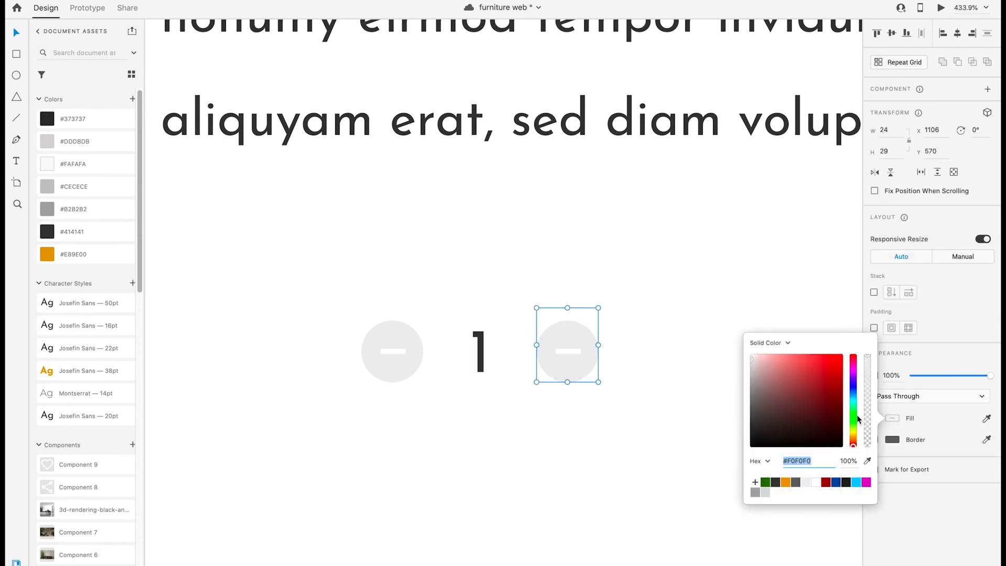
left_click_drag(758, 362, 643, 368)
left_click(622, 343)
right_click(576, 348)
left_click(615, 348)
Step: Change the copied minus sign to a white "+", center it on its circle, and group them
left_click_drag(568, 351, 687, 335)
double_click(695, 329)
type("+")
left_click(891, 476)
left_click_drag(758, 414, 737, 391)
left_click_drag(683, 325, 566, 360)
left_click(553, 335, "shift")
key("super+g")
left_click(640, 313)
Step: Fill the plus button's circle with a darker grey
double_click(589, 348)
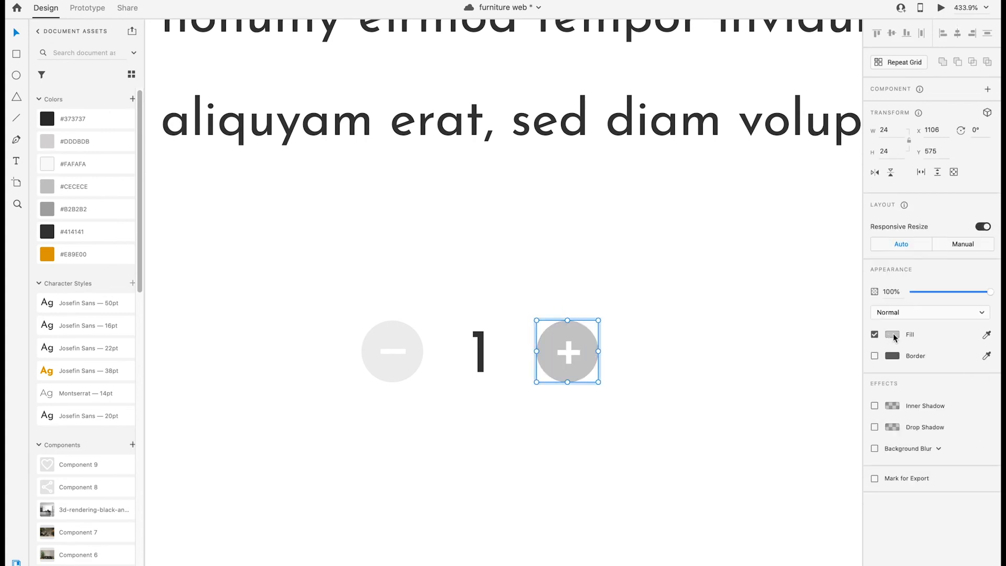
left_click(892, 335)
left_click_drag(758, 292, 736, 300)
left_click(656, 335)
Step: Move the quantity selector to line up with the left edge of the description paragraph
scroll(695, 475, "down", 5)
left_click(681, 253)
left_click(678, 299)
scroll(678, 299, "down", 3)
scroll(678, 299, "up", 3)
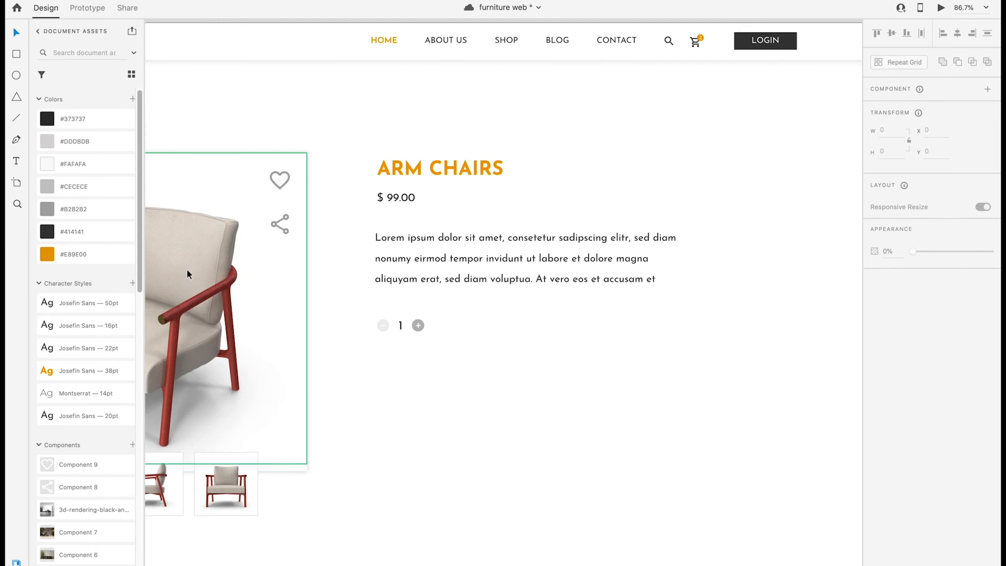
Step: Place a button rectangle below the quantity selector and fill it with #414141
left_click_drag(379, 368, 497, 398)
left_click(123, 229)
key("Escape")
Step: Add a white "+ Add to cart" label centered on the dark button rectangle
key("t")
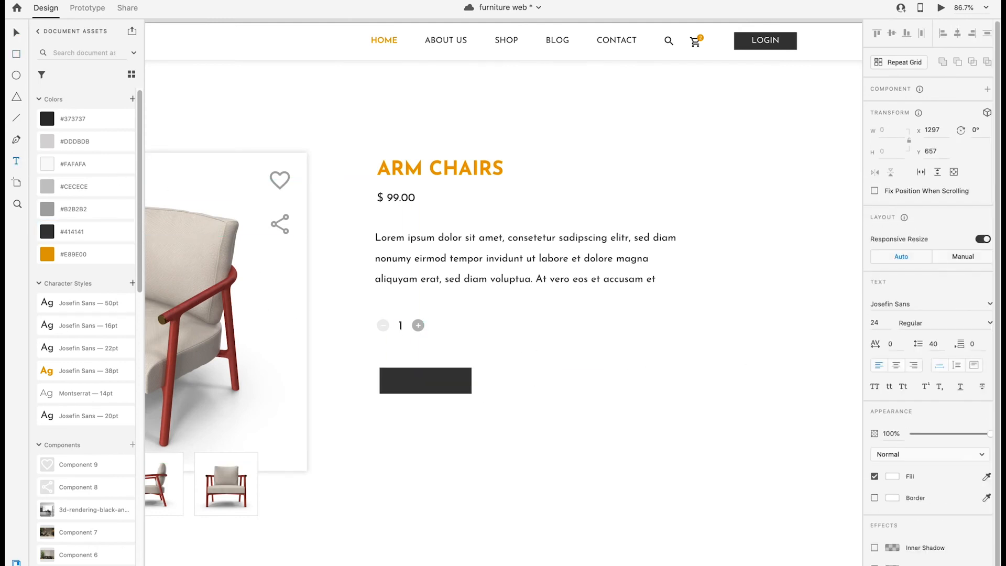
type("CART")
key("Escape")
left_click(99, 122)
left_click_drag(599, 359, 434, 373)
left_click(432, 370)
left_click(571, 377)
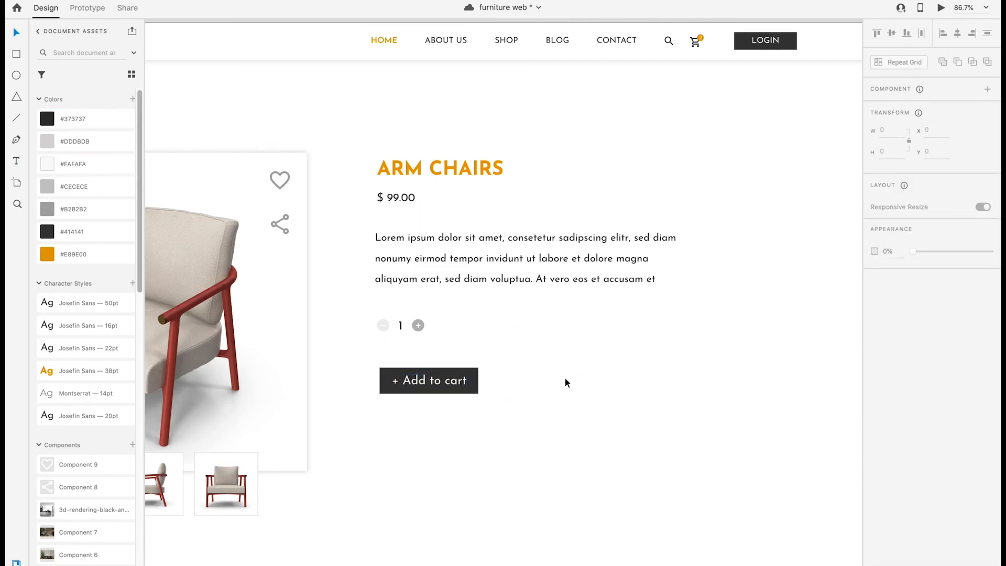
scroll(573, 297, "down", 5)
scroll(573, 296, "left", 5)
scroll(573, 296, "down", 2)
left_click(267, 325)
key("super+c")
scroll(496, 391, "right", 5)
left_click(496, 391)
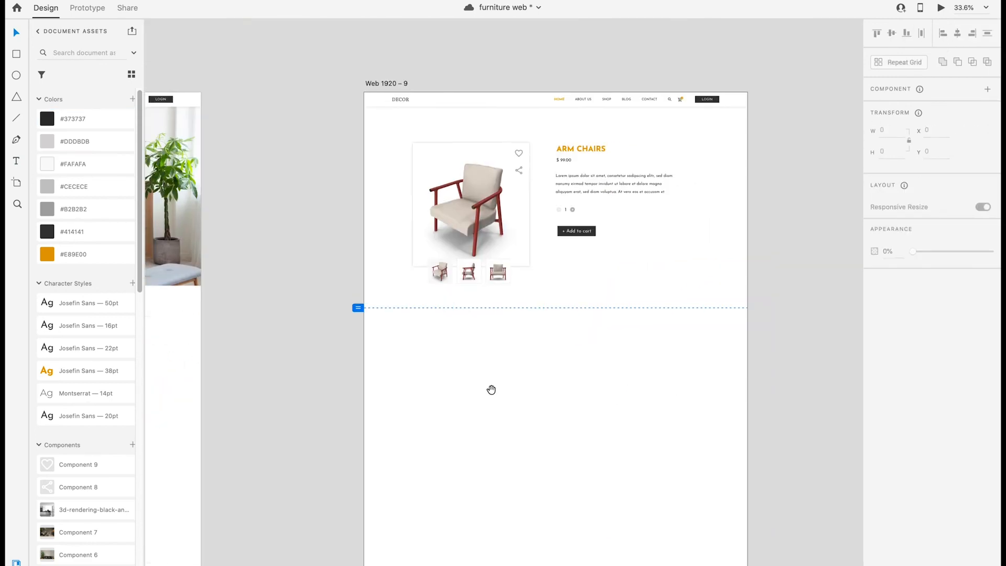
scroll(565, 326, "up", 3)
key("super+v")
left_click_drag(502, 415, 449, 352)
key("Delete")
Step: Copy the OVERVIEW heading and its paragraph from the about page and place them below the product section on Web 1920 – 9
scroll(449, 352, "down", 5)
scroll(449, 353, "left", 8)
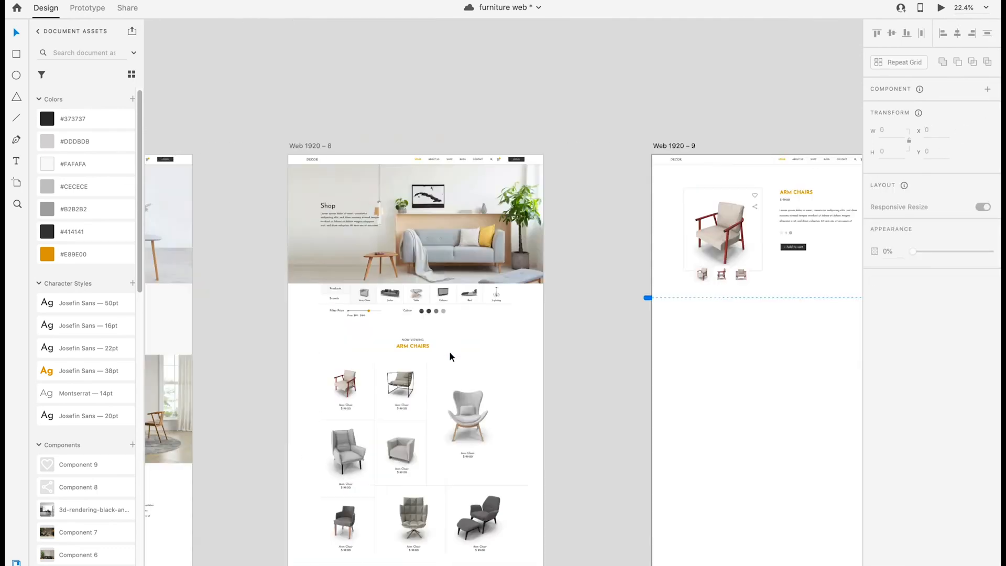
double_click(337, 263)
scroll(494, 295, "right", 4)
left_click(179, 316)
left_click(156, 298, "shift")
key("super+c")
scroll(548, 292, "right", 3)
left_click(549, 293)
scroll(548, 292, "up", 5)
key("super+v")
left_click_drag(506, 269, 600, 271)
Step: Move the OVERVIEW heading left, retitle it "Description", and place a copy of it on the right
left_click_drag(586, 272, 516, 272)
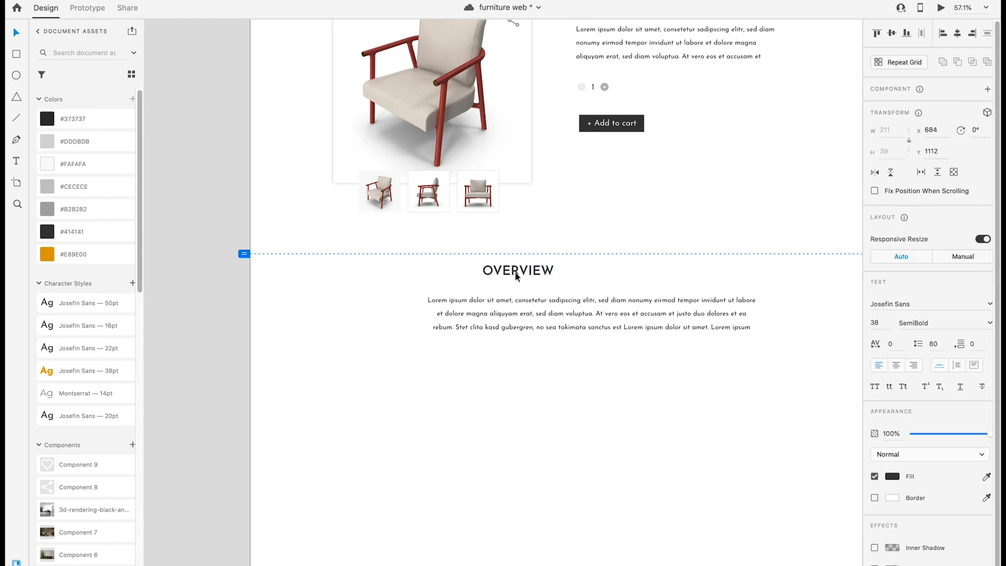
left_click(629, 328)
left_click_drag(592, 335, 592, 352)
left_click(595, 367)
left_click_drag(537, 274, 711, 274)
left_click(683, 303)
Step: Show the layout grid and widen the description paragraph on both sides to align with the grid columns
key("shift+super+apostrophe")
left_click_drag(426, 324, 373, 325)
left_click_drag(757, 326, 776, 326)
left_click(713, 384)
Step: Bring the copied heading closer to Description, retitle it "Review", and fill it with light grey #DDDBDB
left_click_drag(689, 276, 638, 275)
double_click(638, 275)
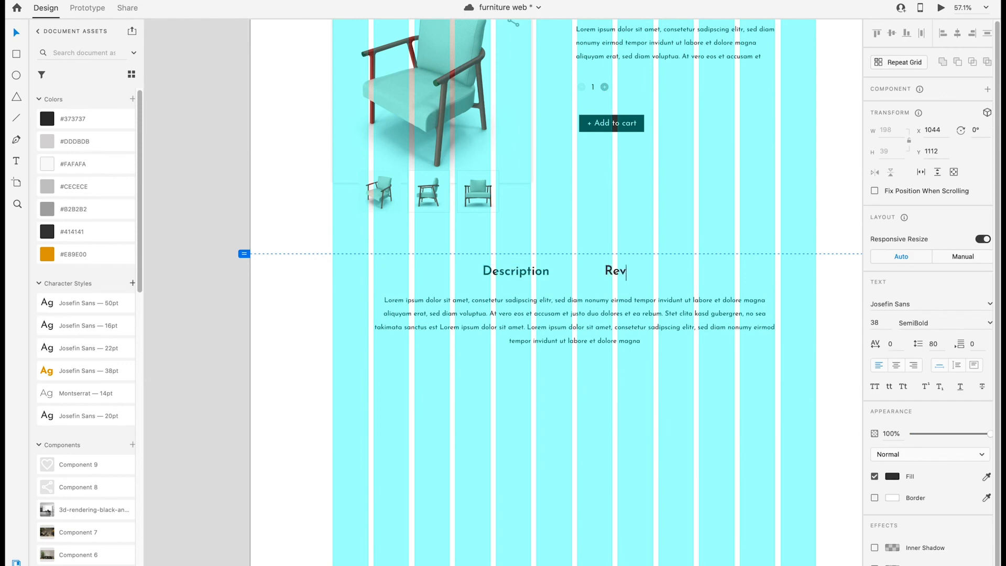
key("shift+super+apostrophe")
left_click(77, 140)
Step: Group the Description and Review headings, center the group horizontally, and recolor Review to #CECECE
left_click_drag(614, 332, 616, 332)
left_click(535, 275)
left_click(623, 273, "shift")
key("super+g")
left_click(957, 33)
double_click(619, 278)
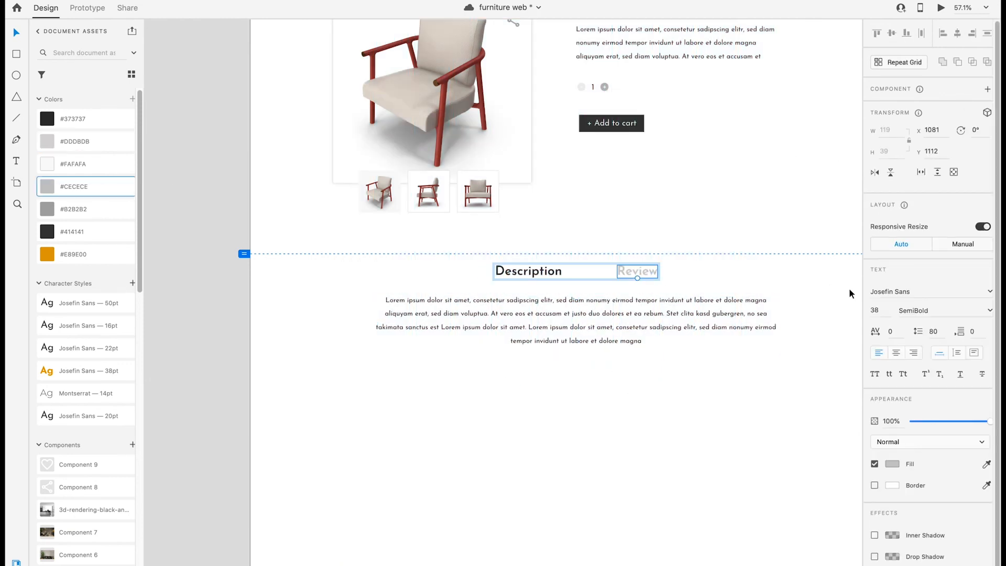
Step: Copy the Description heading below the paragraph, retitle it "Related Products", and center it horizontally on the page
key("Escape")
scroll(618, 252, "down", 2)
double_click(499, 159)
key("super+c")
left_click(566, 294)
key("super+v")
left_click_drag(533, 158, 611, 351)
double_click(611, 351)
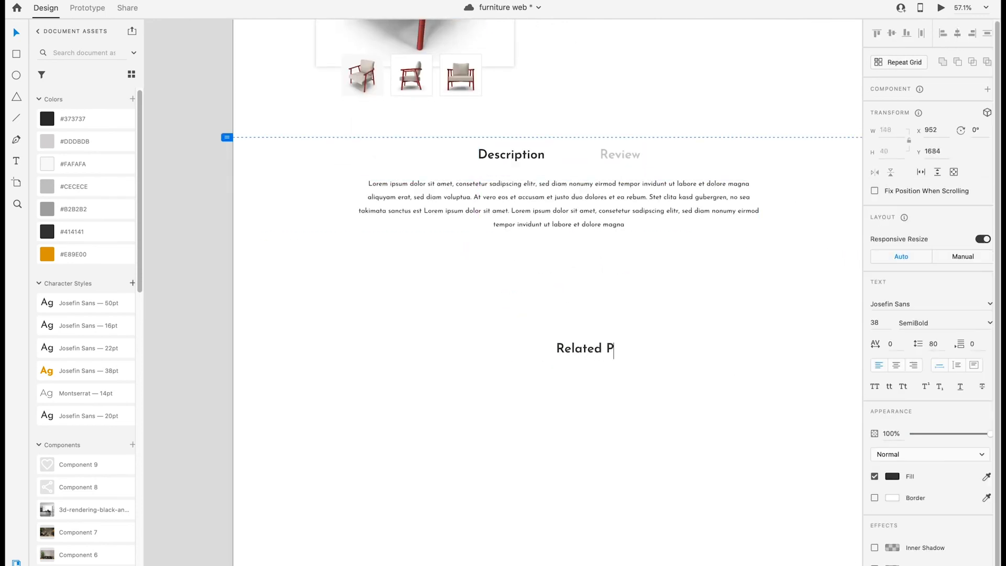
left_click(957, 36)
left_click_drag(598, 351, 597, 309)
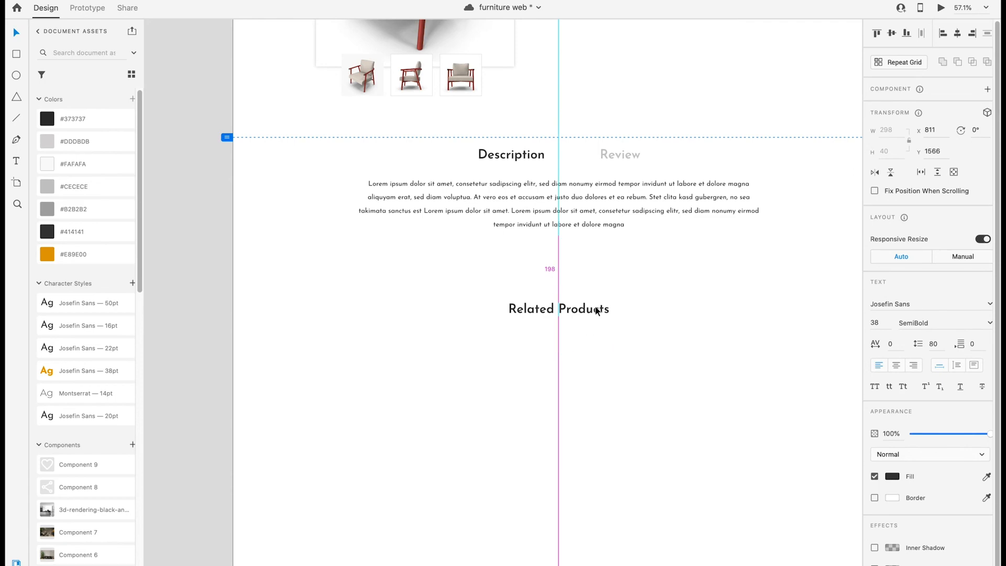
left_click(678, 334)
Step: Paste the dark grey arm chair product from the shop page below Related Products, against the grid's left side
scroll(679, 334, "down", 5)
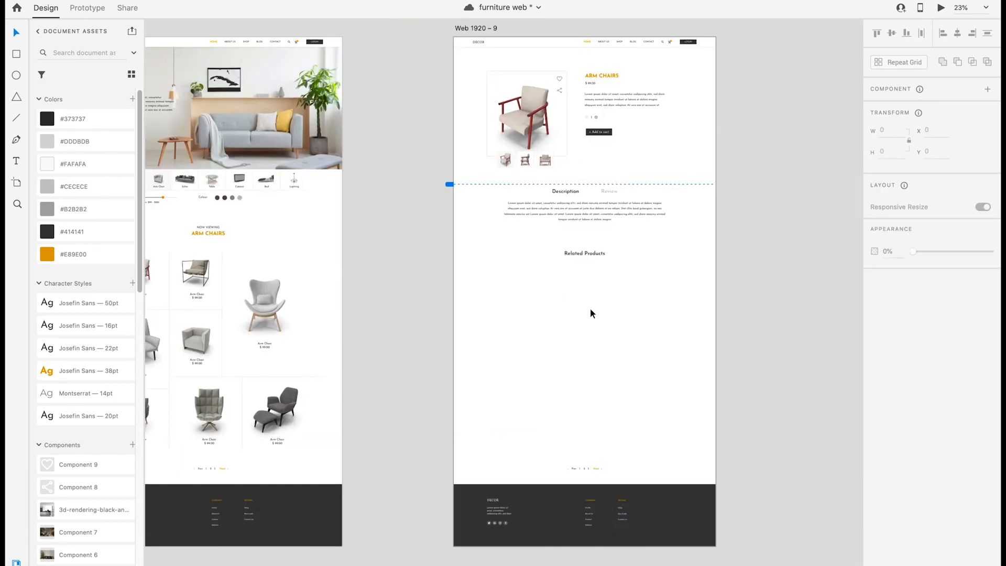
key("ctrl+v")
left_click_drag(531, 311, 513, 285)
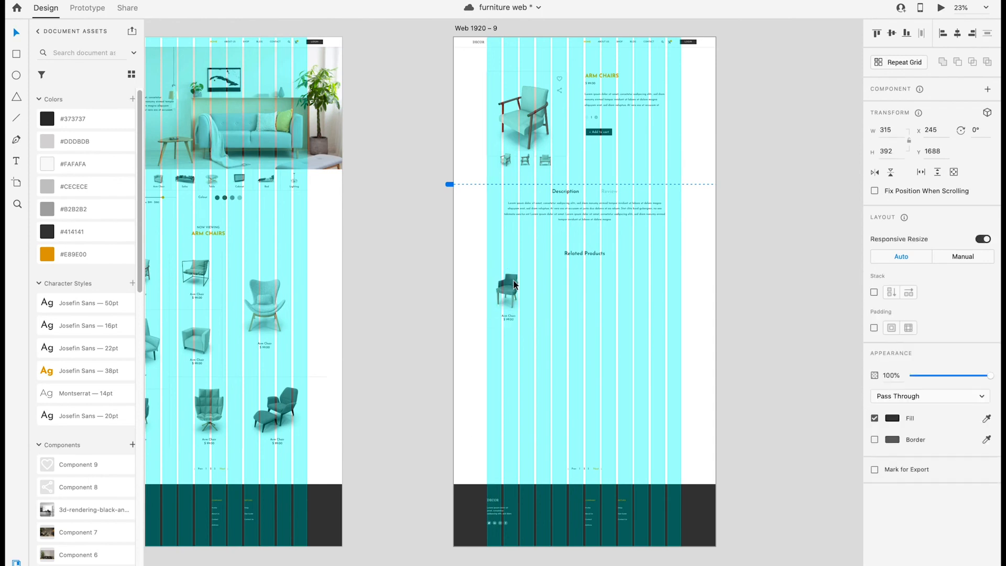
left_click_drag(416, 338, 514, 339)
Step: Copy the beige wooden arm chair product from the shop page, group it, center it under Related Products, and bottom-align it with the first chair
left_click(239, 275)
left_click(242, 298, "shift")
key("super+c")
left_click(680, 294)
key("super+v")
left_click_drag(618, 272, 656, 298)
key("super+g")
scroll(654, 296, "up", 5)
left_click_drag(623, 351, 663, 341)
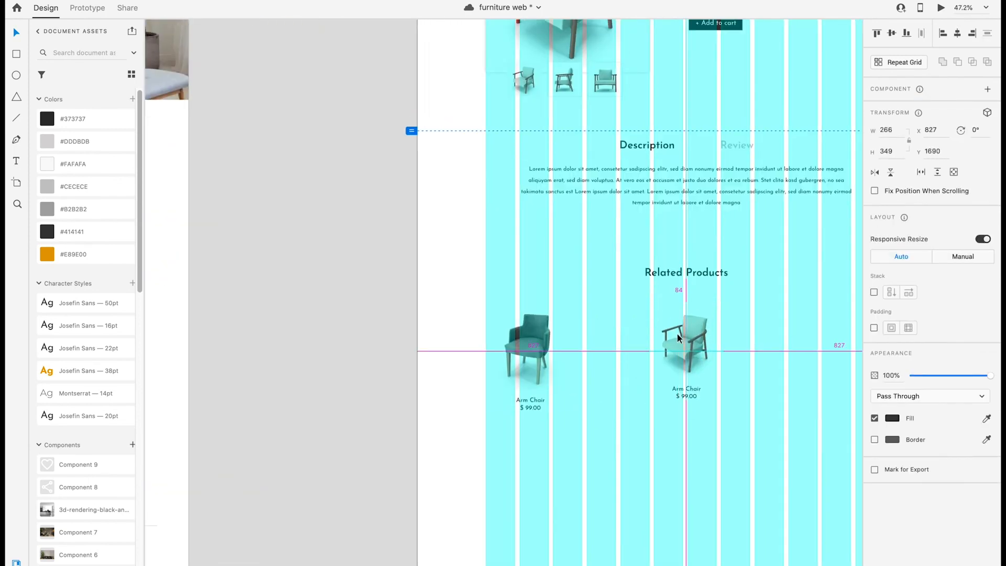
left_click(907, 33)
Step: Enlarge the middle product's chair image to about 298 by 298
left_click(770, 335)
double_click(686, 349)
left_click_drag(724, 314, 733, 305)
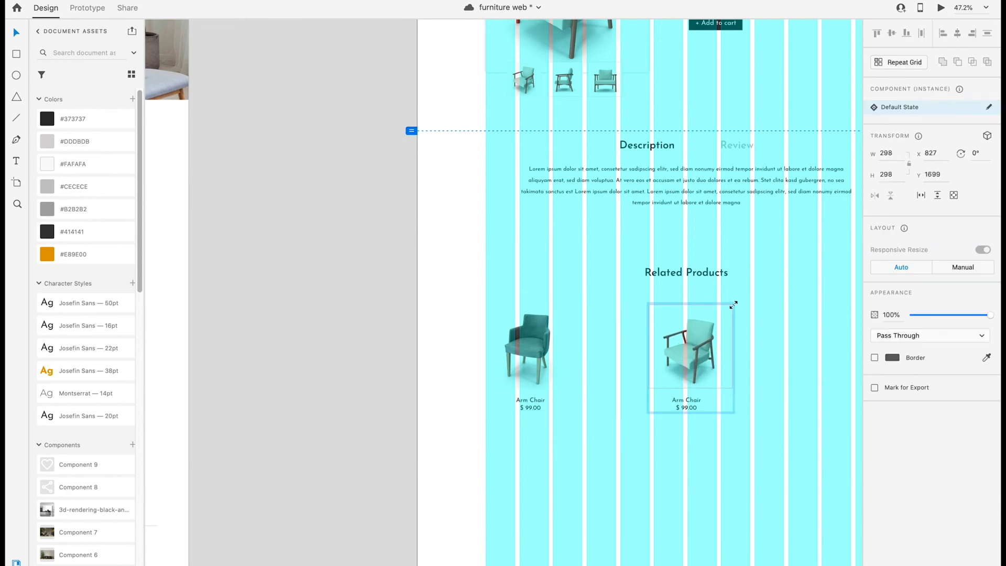
Step: Add the metal-framed chair product from the shop page to the right of the other two, group it, and align their bottoms
left_click_drag(721, 432, 665, 318)
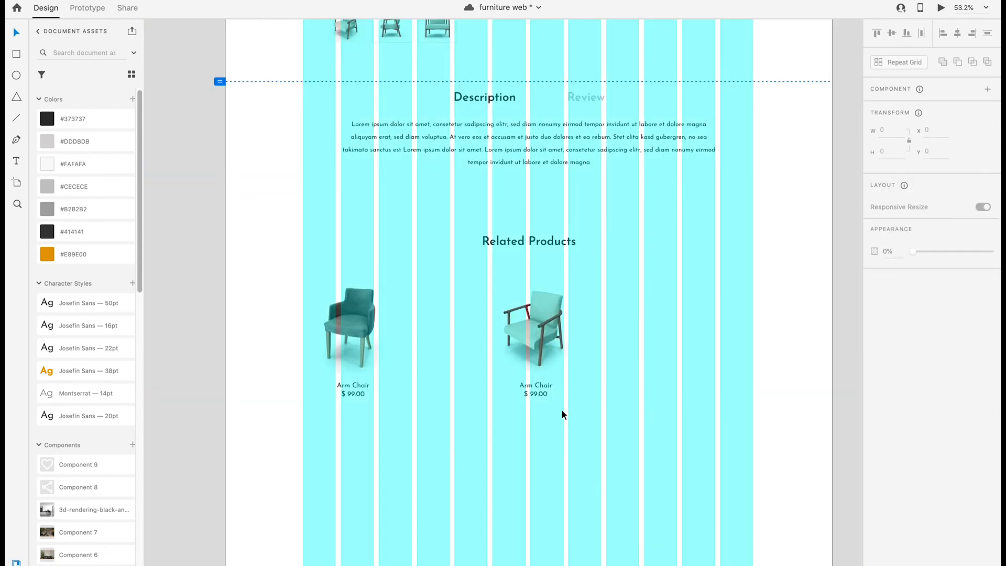
key("super+v")
left_click_drag(501, 293, 671, 333)
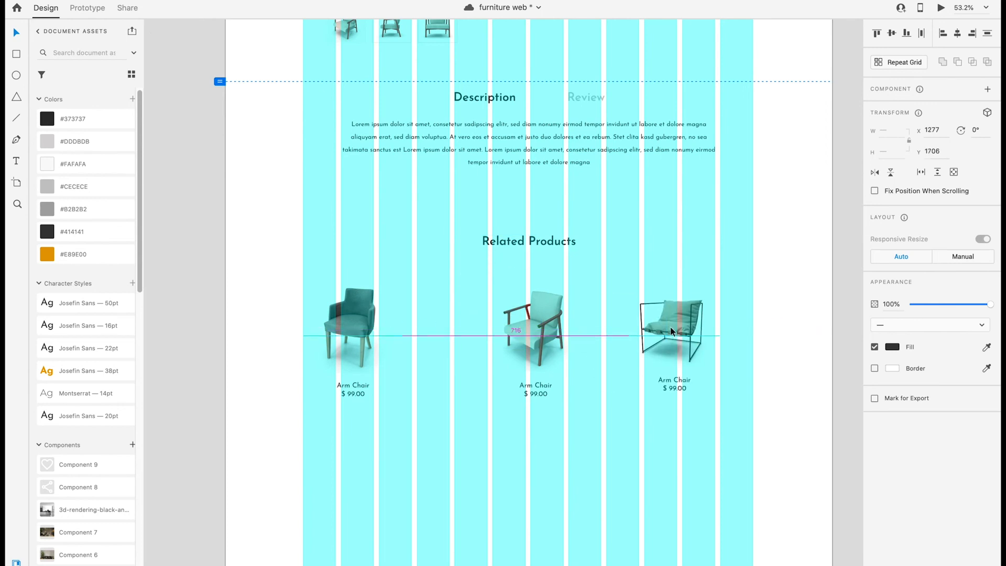
key("super+z")
left_click_drag(739, 419, 678, 283)
key("super+g")
left_click(906, 33)
left_click(786, 220)
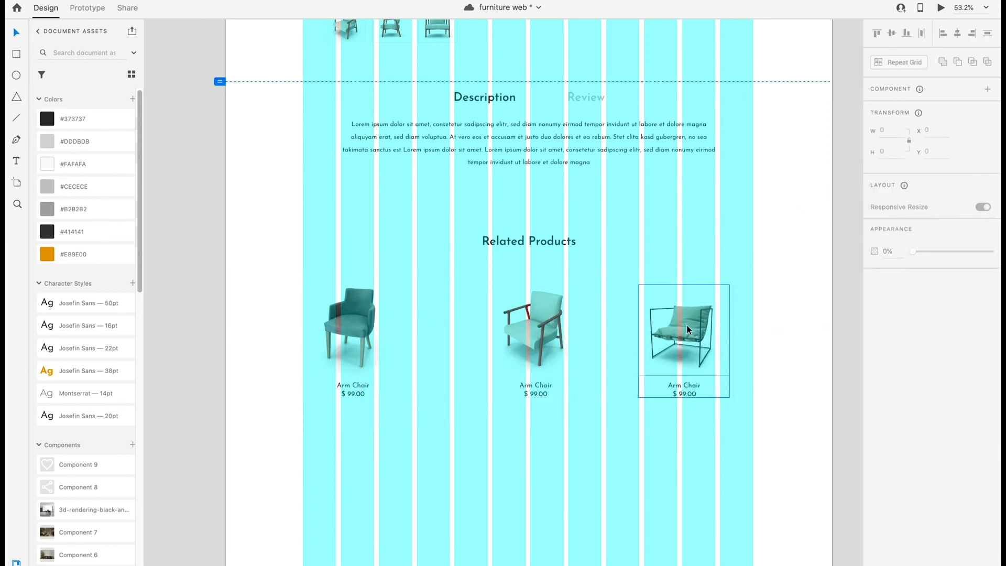
Step: Enlarge the metal-framed chair image and move that product to the right edge of the layout grid
double_click(689, 331)
left_click_drag(729, 284, 735, 279)
left_click_drag(689, 333, 707, 348)
key("Escape")
key("Escape")
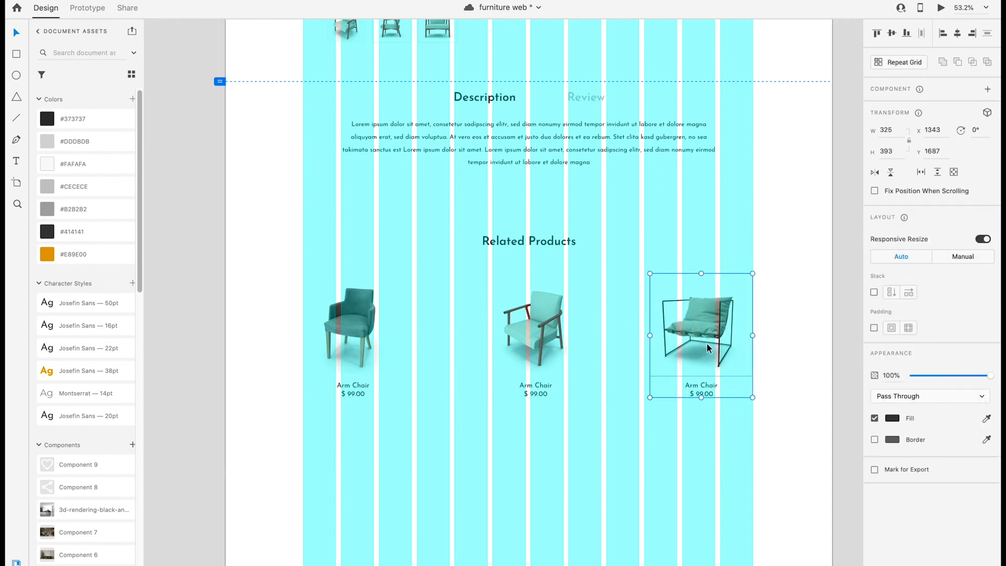
Step: Move the outer two related products inward so all three sit closer together with even spacing
left_click(920, 33)
left_click(786, 220)
left_click_drag(362, 335, 394, 335)
left_click_drag(722, 395, 700, 395)
left_click(687, 240)
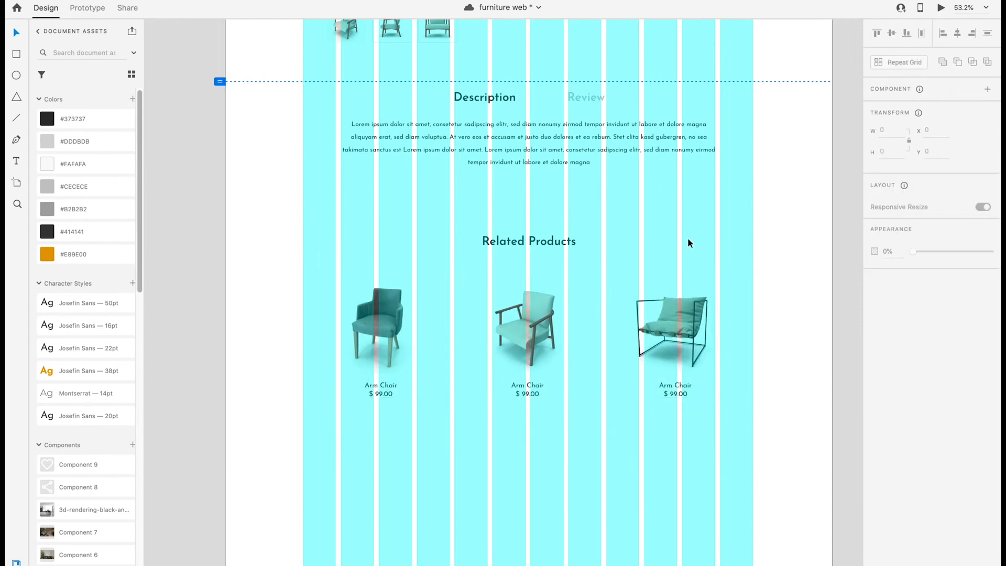
Step: Delete the pagination and move the footer up to sit just below the related products
scroll(688, 242, "down", 3)
left_click_drag(453, 497, 372, 393)
left_click_drag(736, 534, 321, 341)
left_click_drag(683, 463, 684, 314)
left_click_drag(492, 244, 588, 259)
key("Delete")
left_click_drag(705, 364, 355, 266)
left_click_drag(667, 321, 666, 300)
left_click(723, 311)
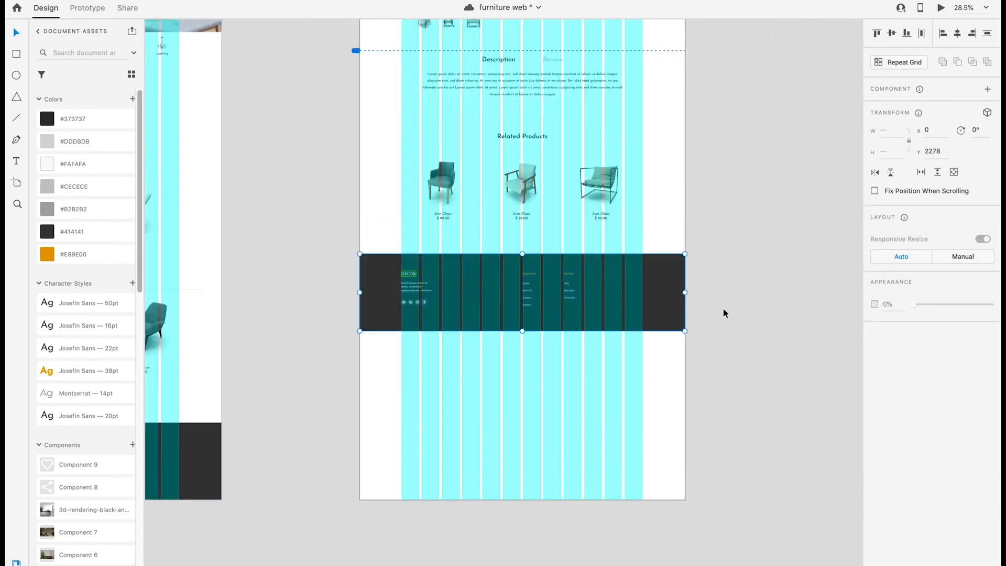
Step: Shorten the Web 1920 – 9 artboard so it ends at the bottom edge of the footer
scroll(723, 312, "down", 2)
scroll(697, 321, "up", 2)
left_click(526, 96)
left_click_drag(596, 542, 607, 425)
left_click(603, 446)
scroll(577, 383, "down", 3)
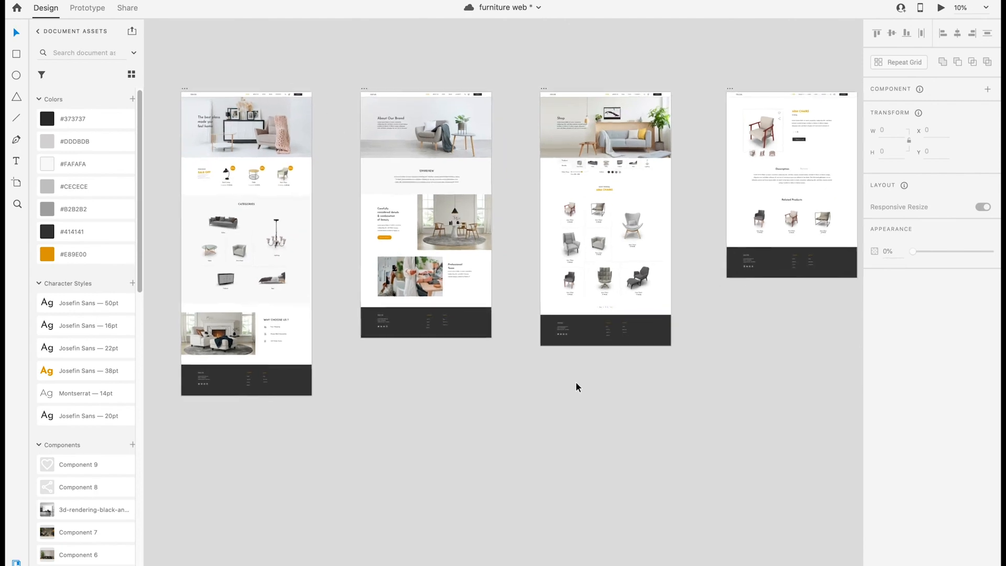
Step: Preview the prototype and look through the home page from the hero image to the footer and back
scroll(577, 383, "up", 1)
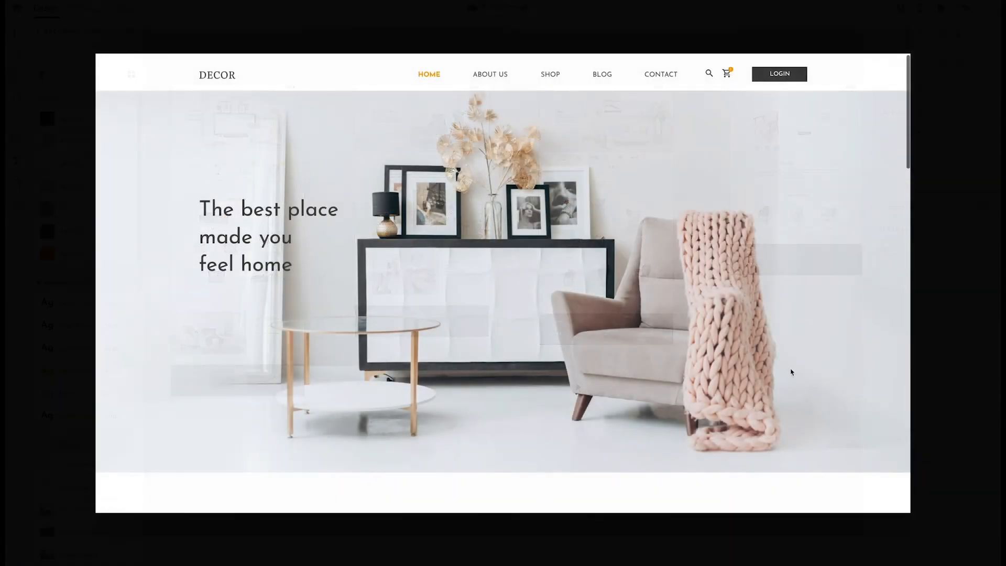
scroll(791, 372, "down", 2)
scroll(791, 372, "down", 5)
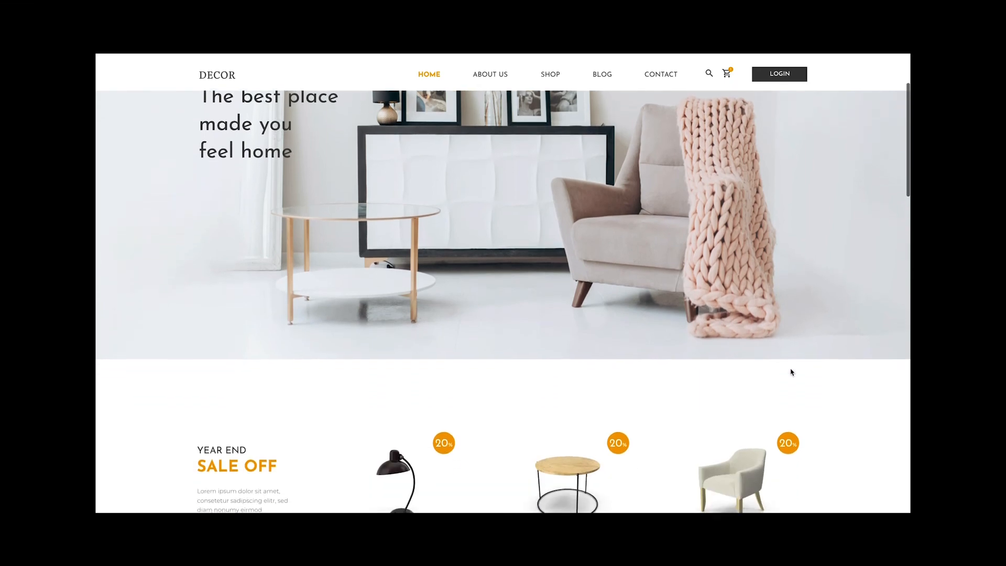
scroll(792, 372, "down", 4)
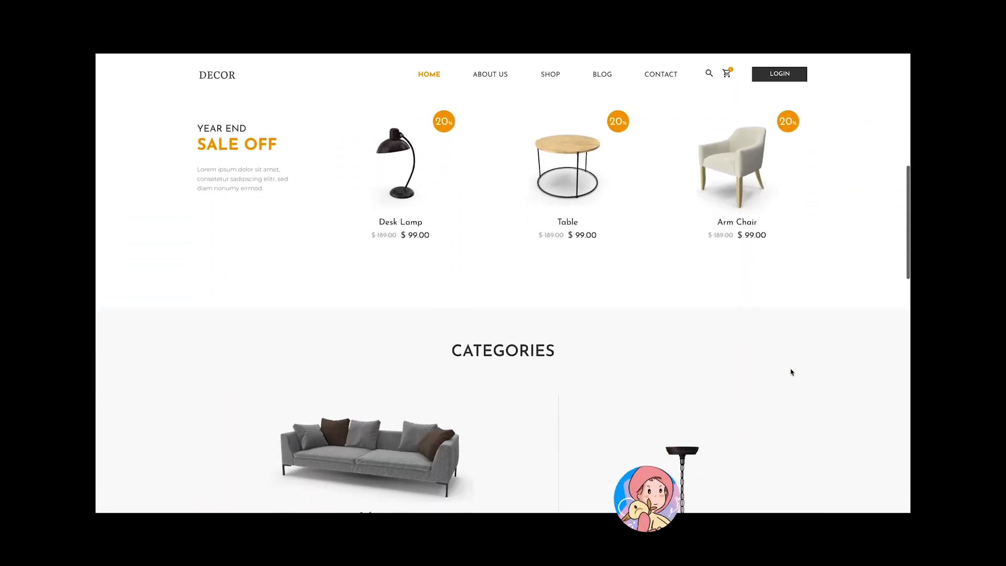
scroll(791, 371, "down", 5)
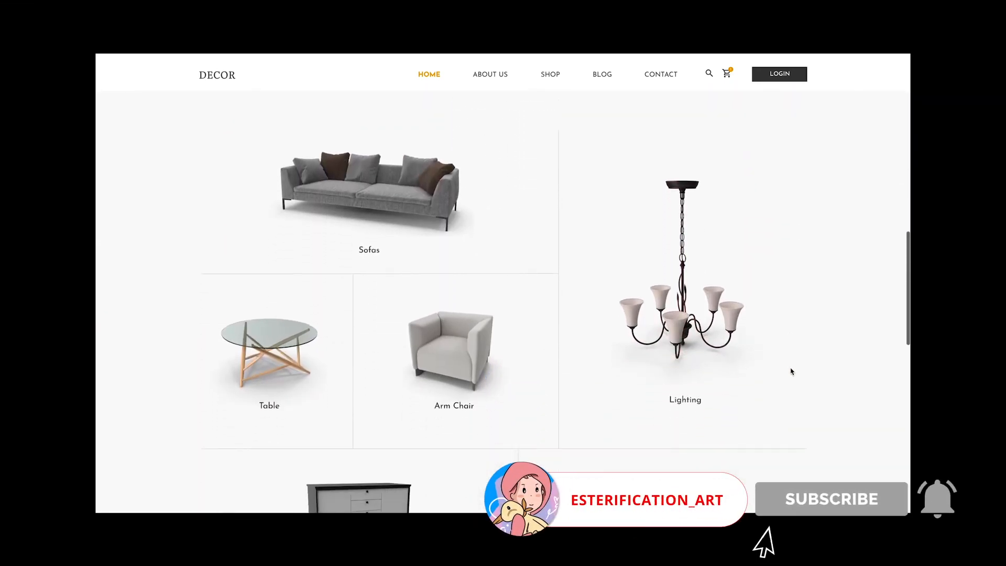
scroll(791, 372, "down", 6)
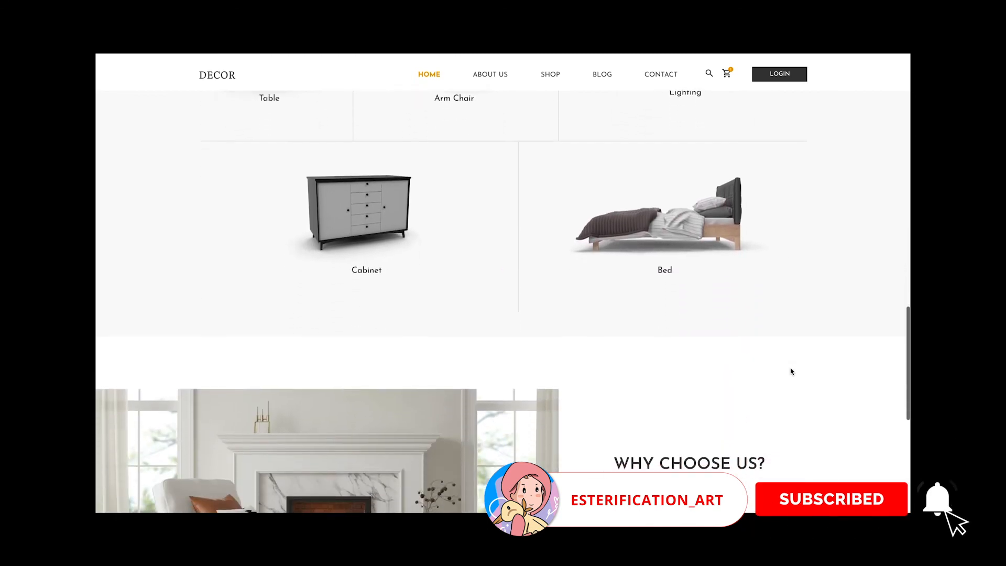
scroll(791, 372, "down", 3)
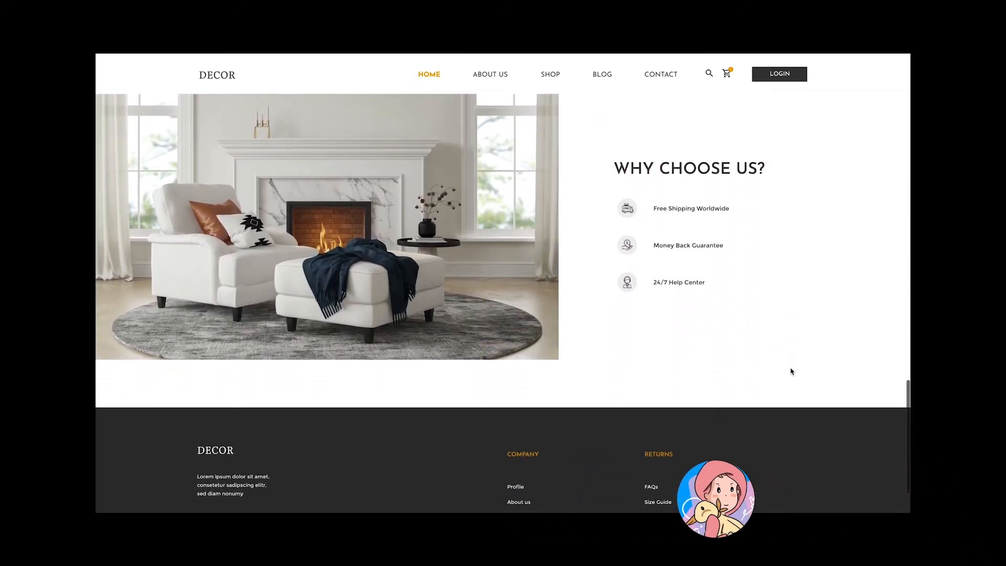
scroll(791, 372, "up", 2)
scroll(792, 371, "up", 12)
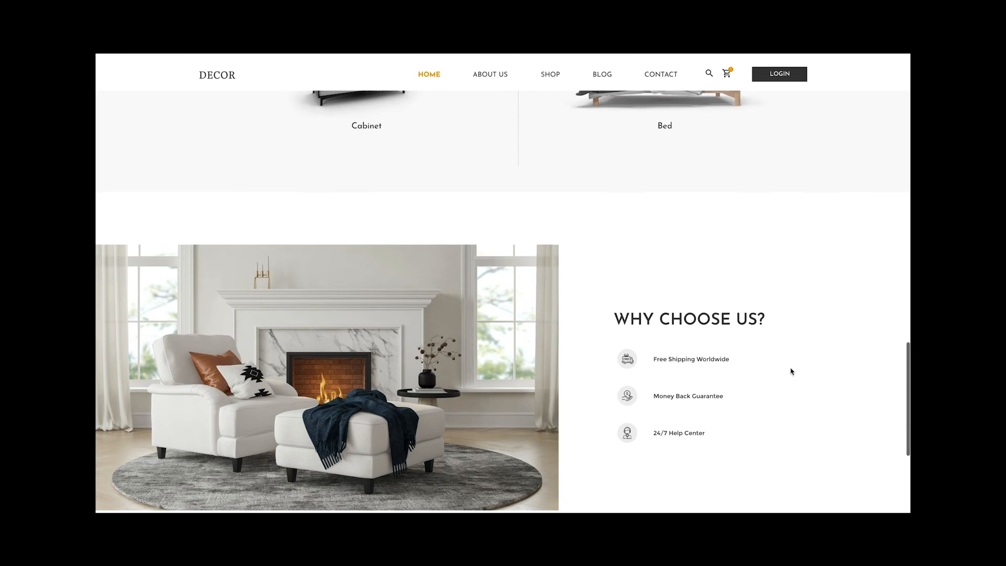
scroll(791, 373, "up", 9)
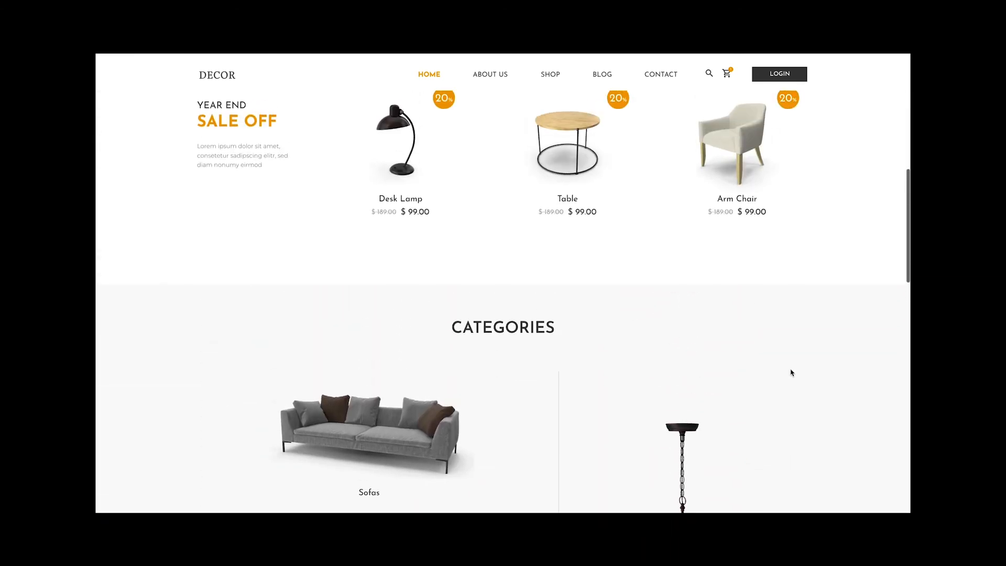
scroll(791, 377, "up", 1)
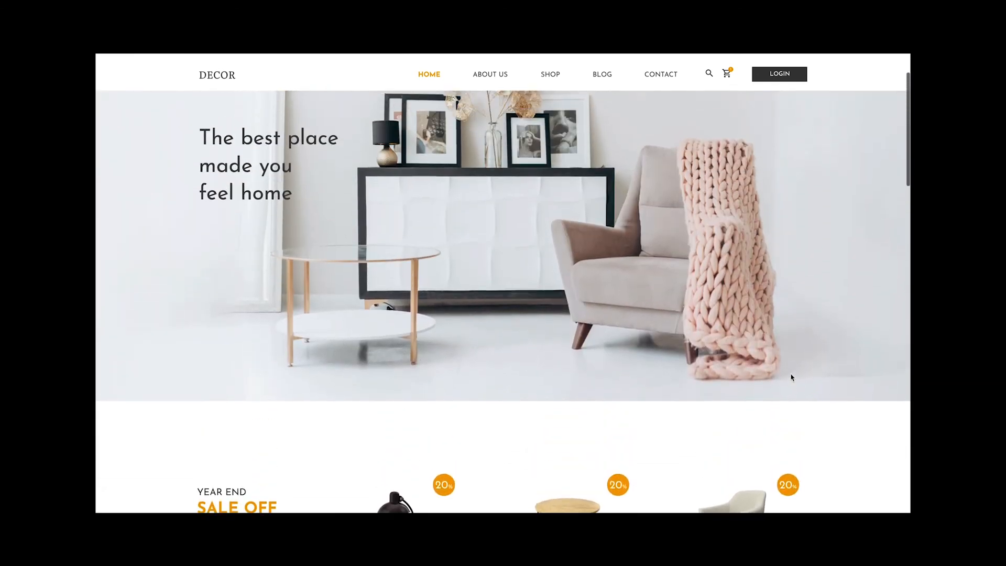
Step: Open the About Us page in the preview and review its sections down to the footer
left_click(498, 76)
scroll(583, 331, "down", 6)
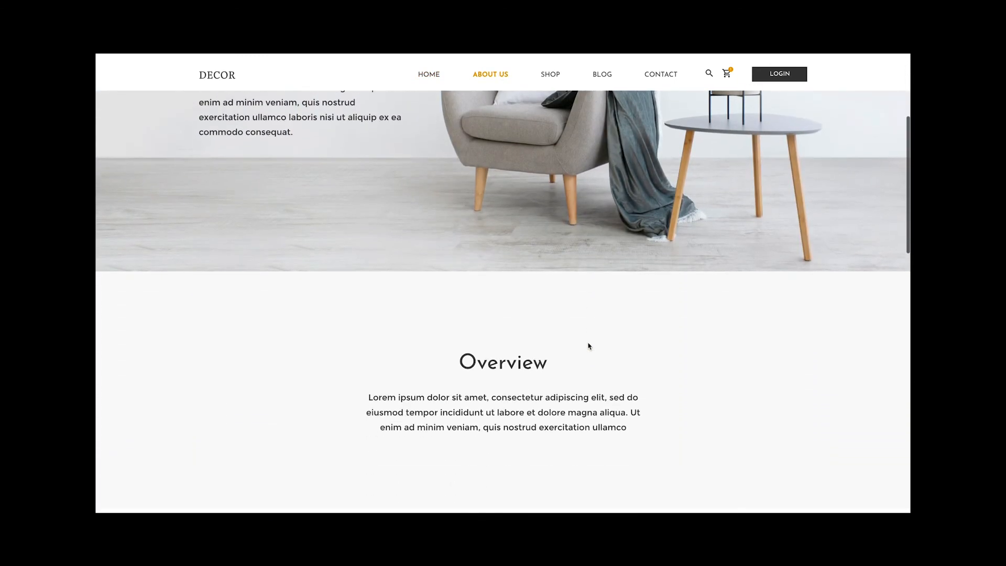
scroll(588, 346, "down", 7)
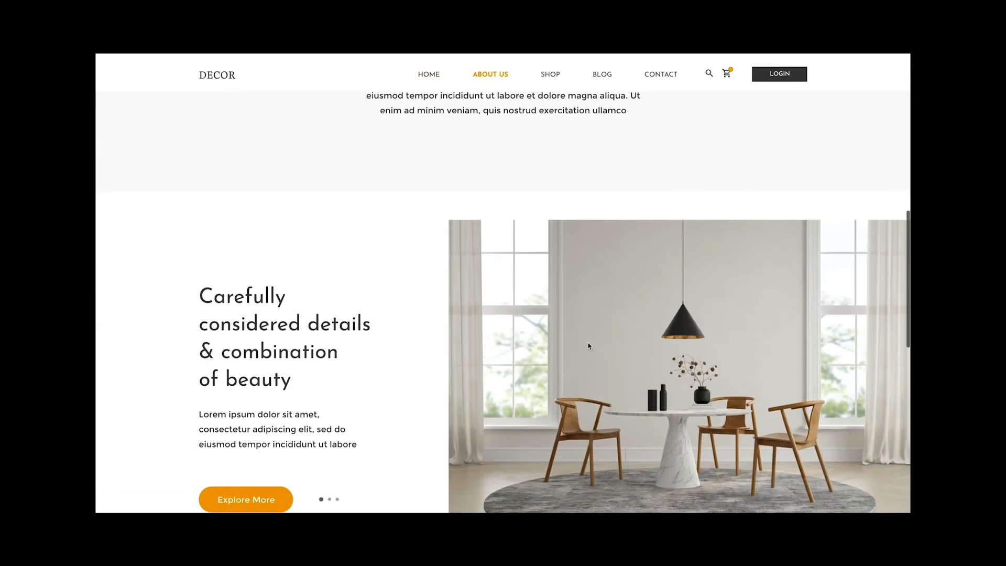
scroll(588, 345, "down", 5)
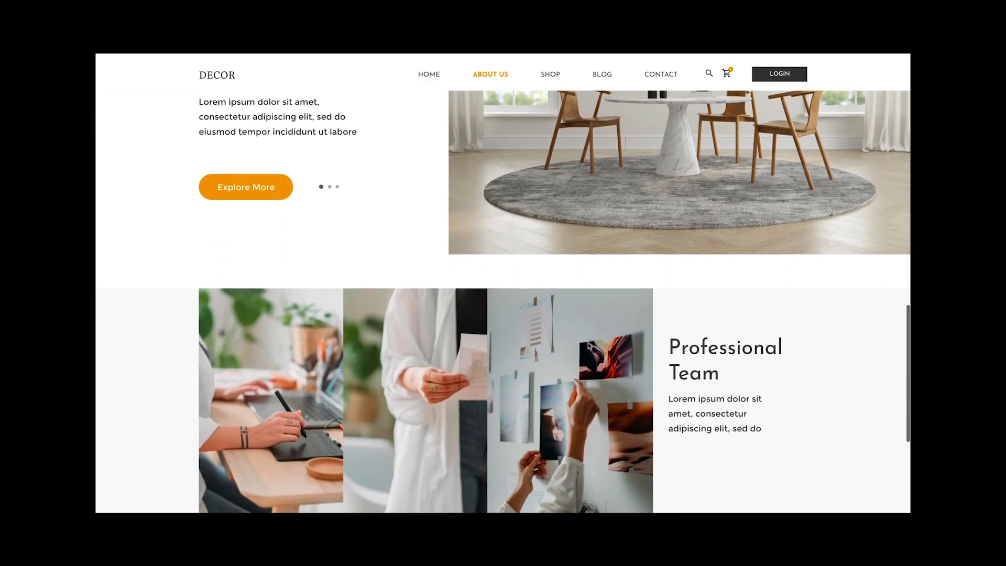
scroll(588, 346, "down", 3)
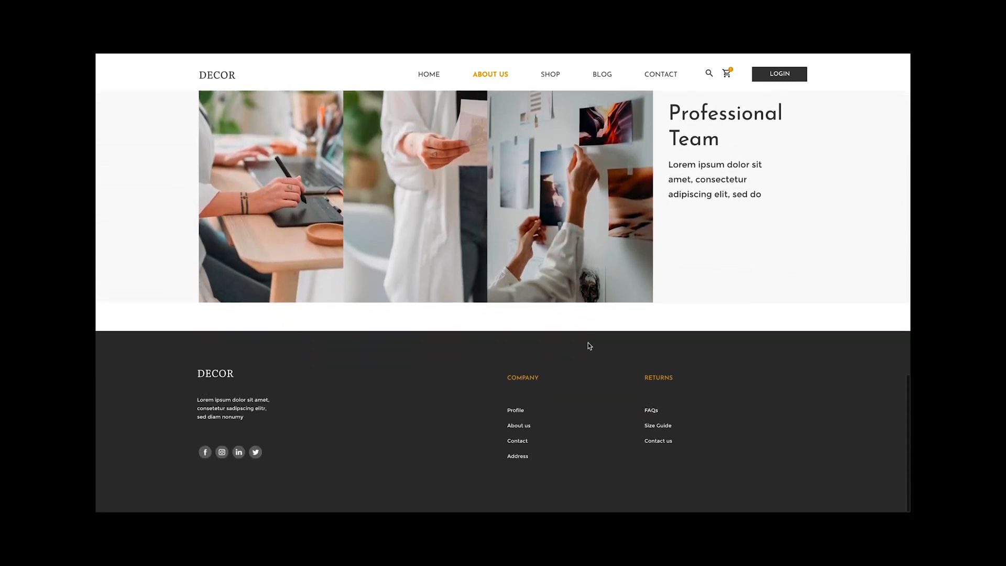
scroll(589, 346, "up", 7)
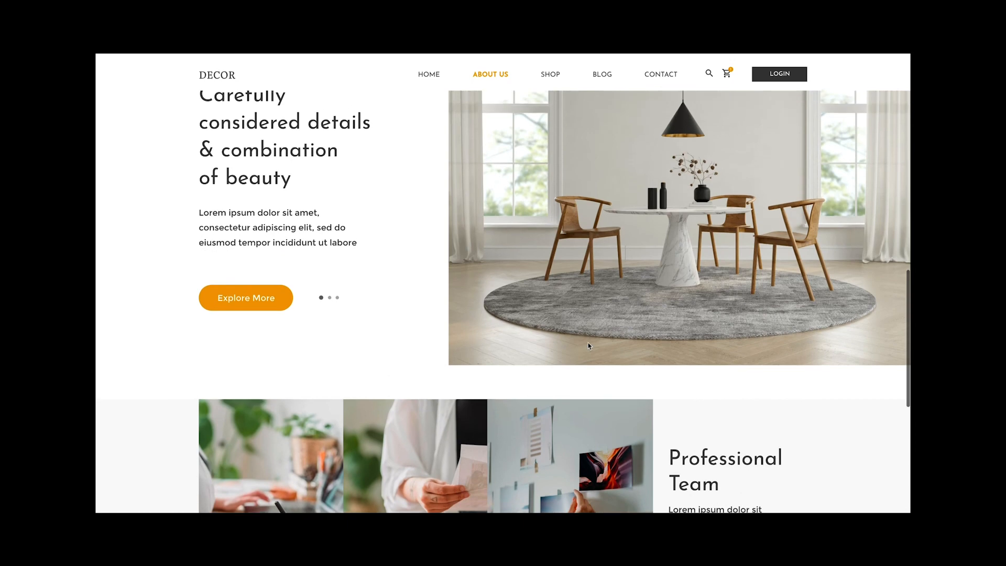
scroll(588, 345, "up", 2)
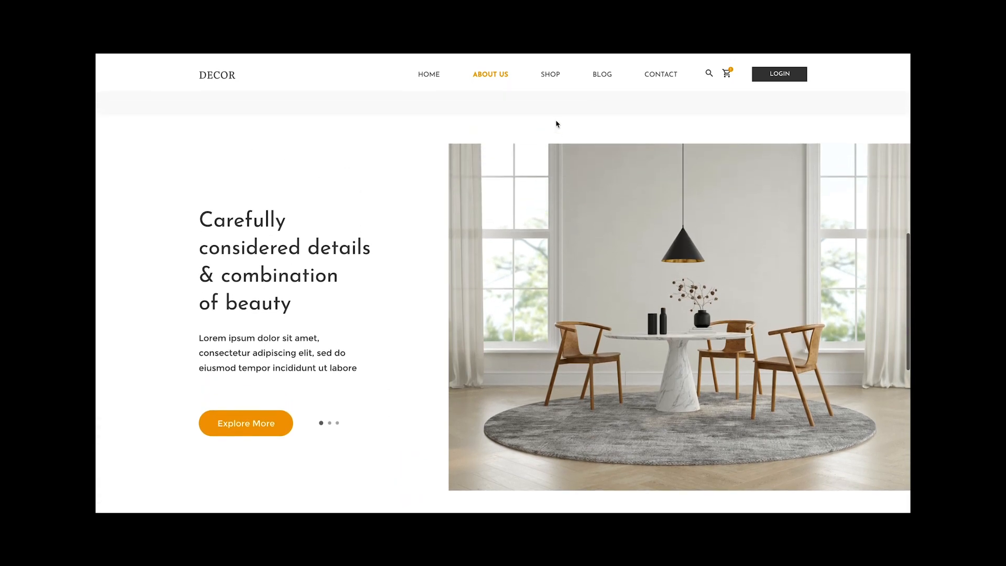
Step: Open the Shop page in the preview and review it from the hero image and product filters down to the footer and back
left_click(551, 75)
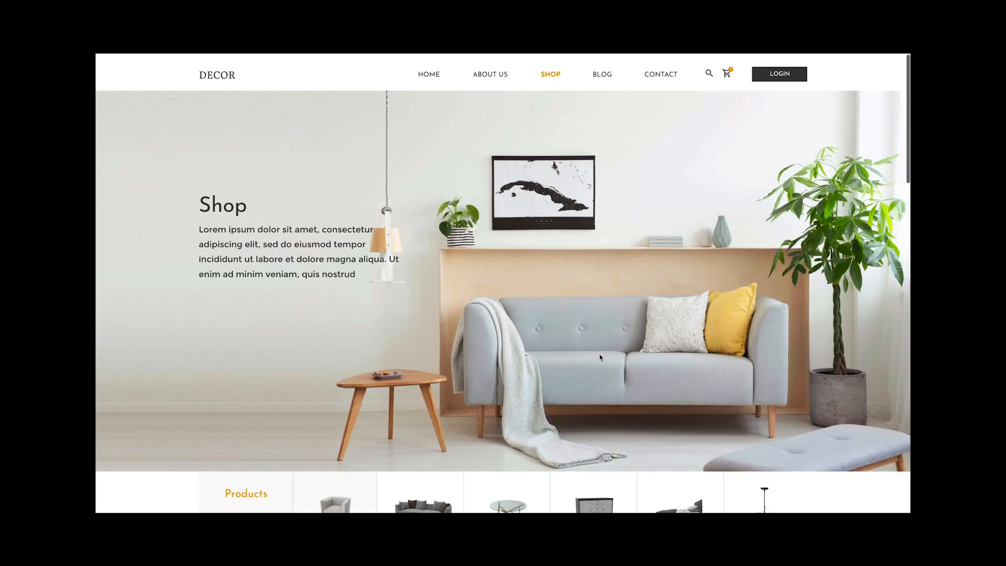
scroll(601, 346, "down", 5)
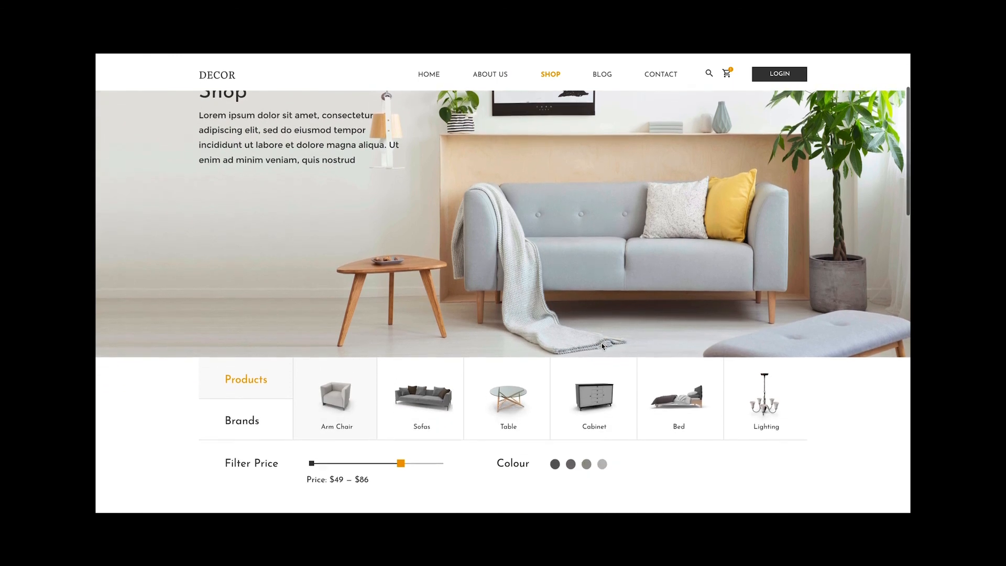
scroll(602, 347, "down", 3)
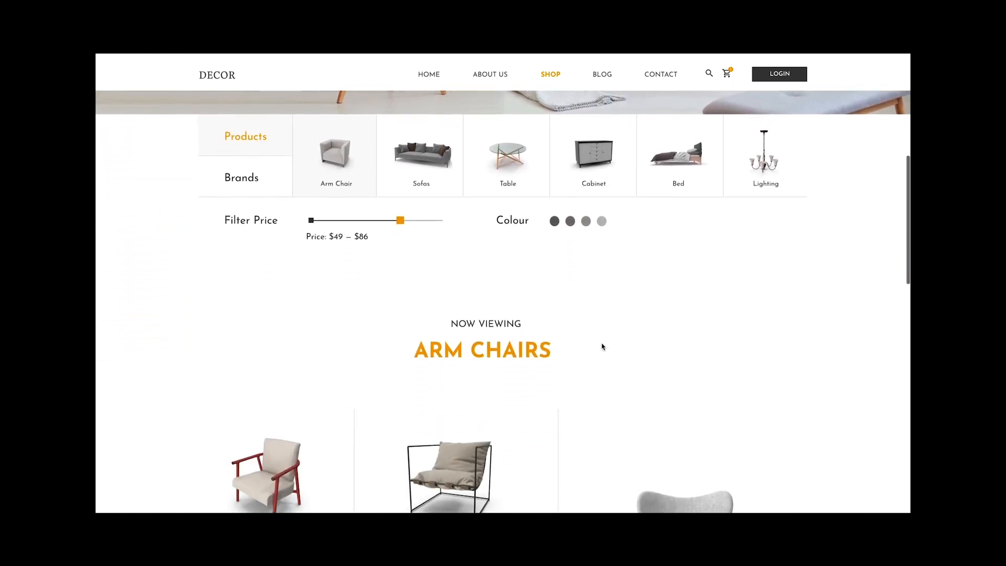
scroll(602, 347, "down", 3)
scroll(602, 348, "down", 7)
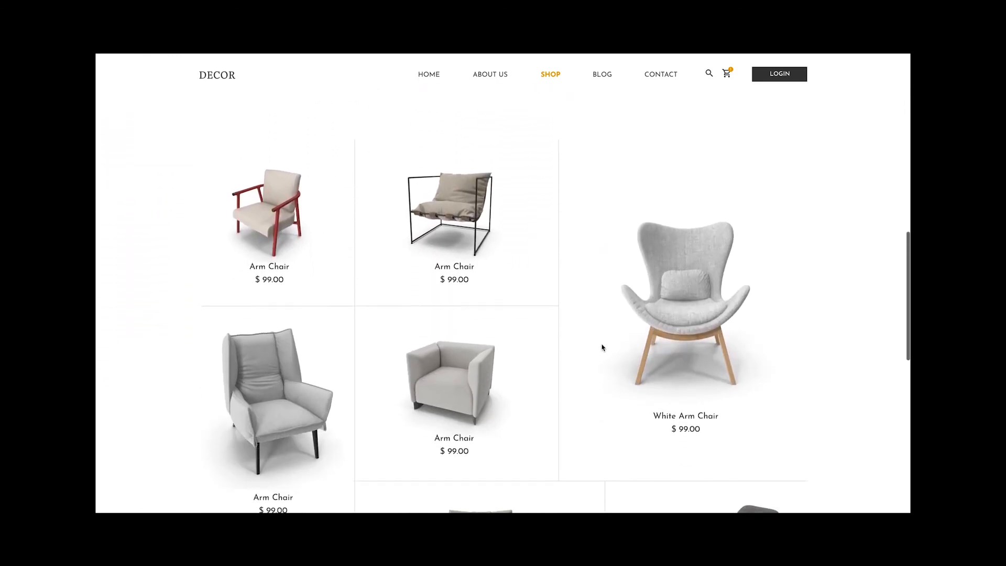
scroll(602, 348, "down", 6)
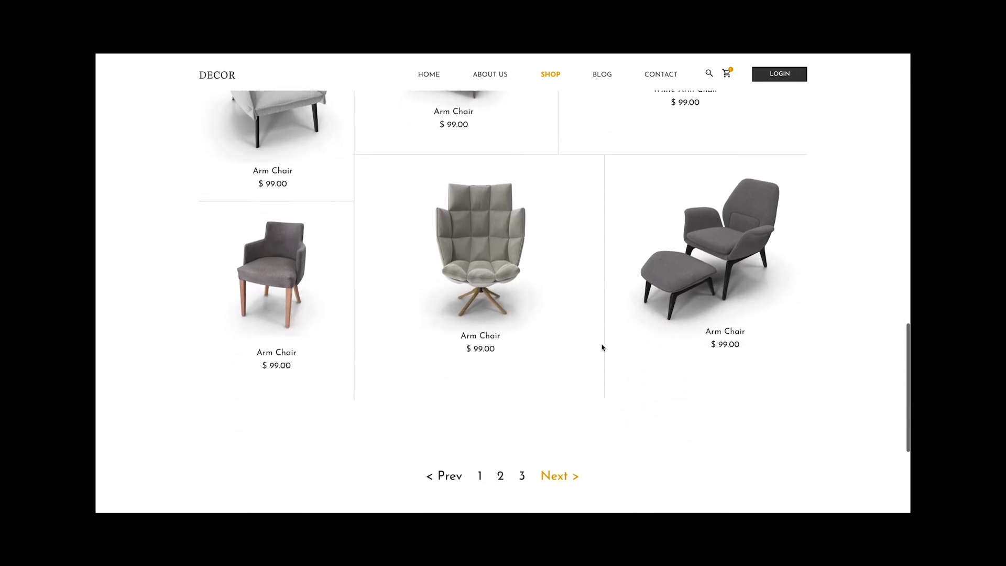
scroll(602, 347, "down", 2)
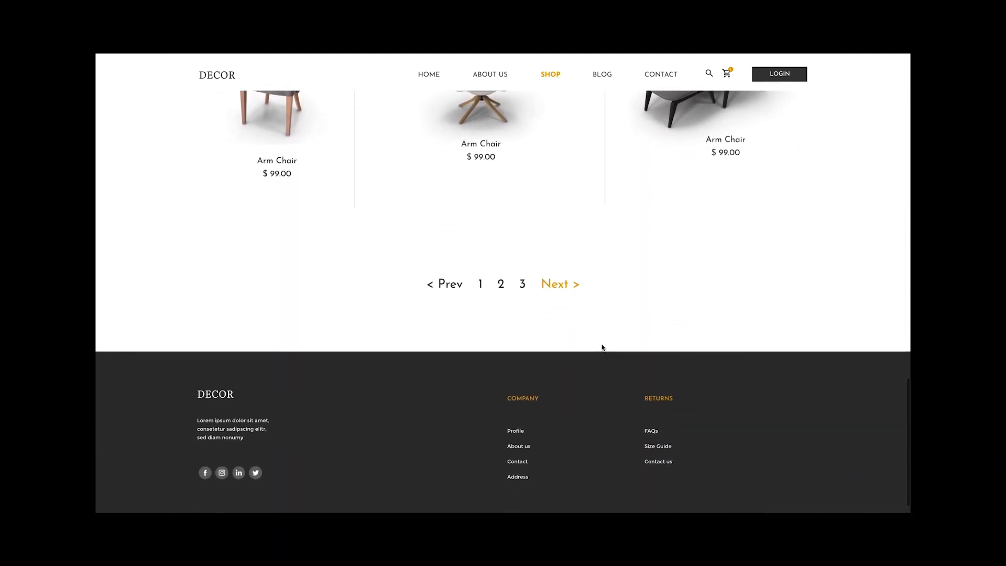
scroll(602, 347, "up", 2)
scroll(602, 348, "up", 13)
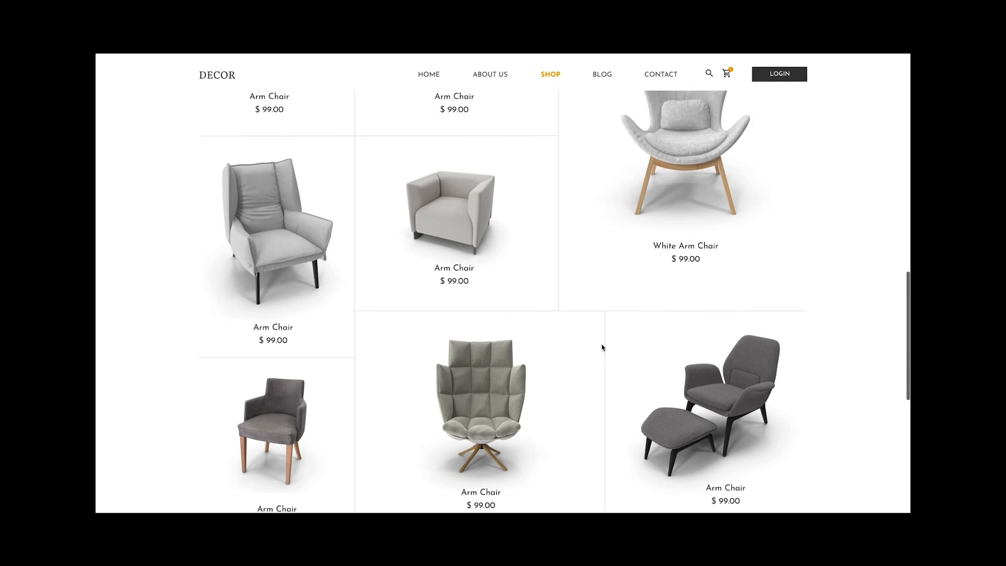
scroll(602, 350, "up", 6)
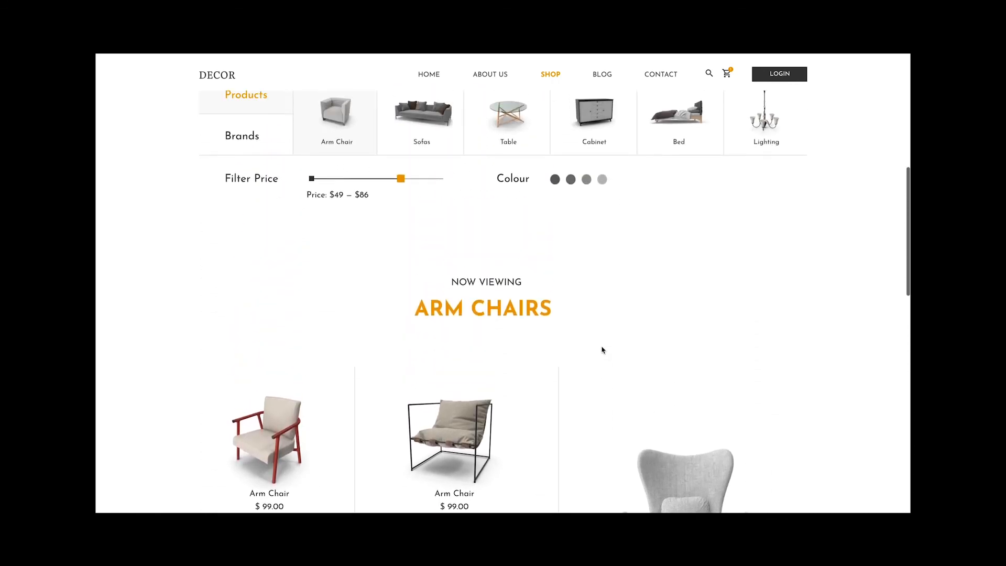
scroll(602, 349, "up", 4)
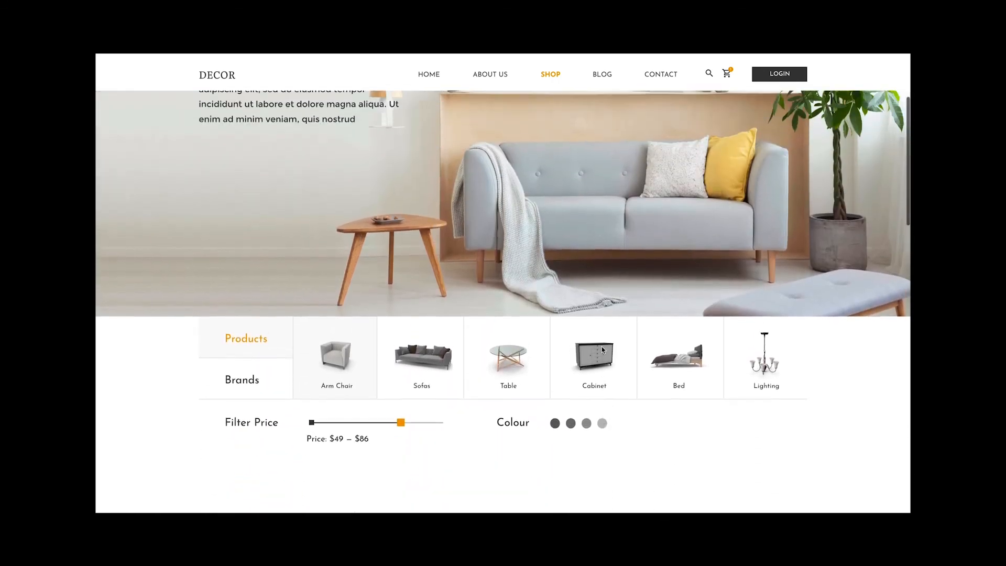